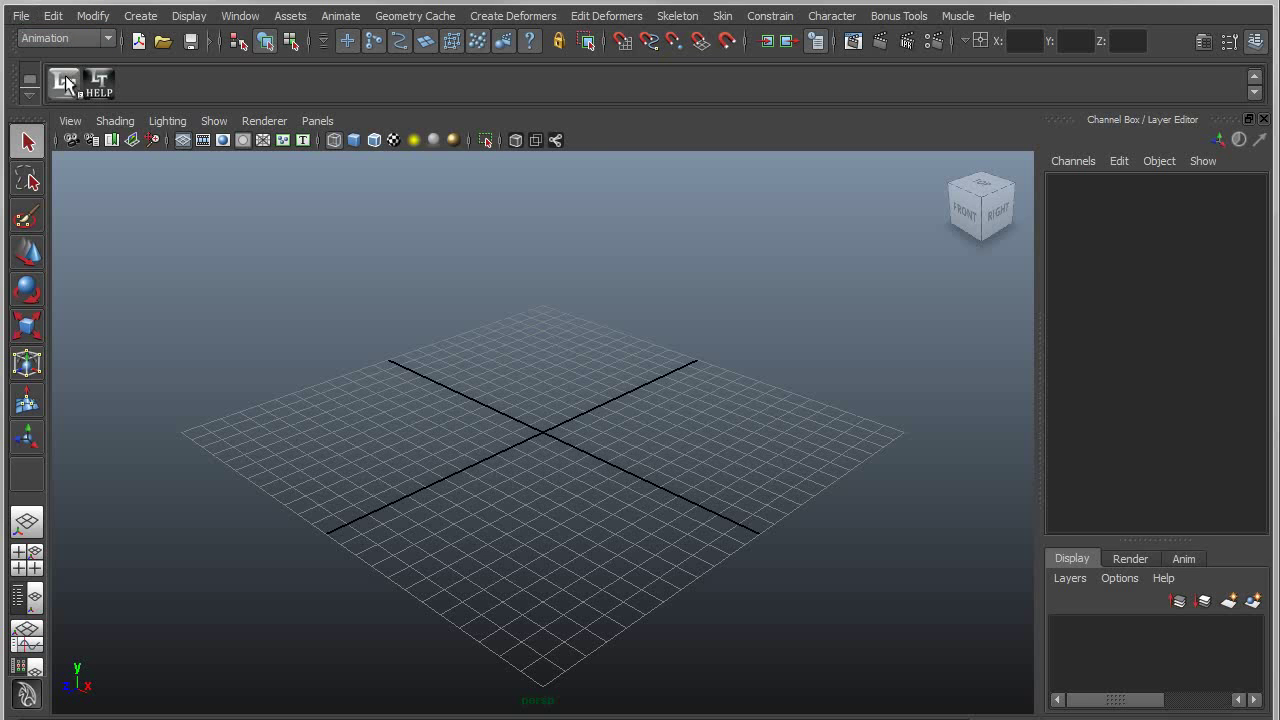
Step: Open the LT_Dock panel from the LT shelf button, showing the props-Street thumbnails
{"action": "left_click", "coordinate": [68, 82]}
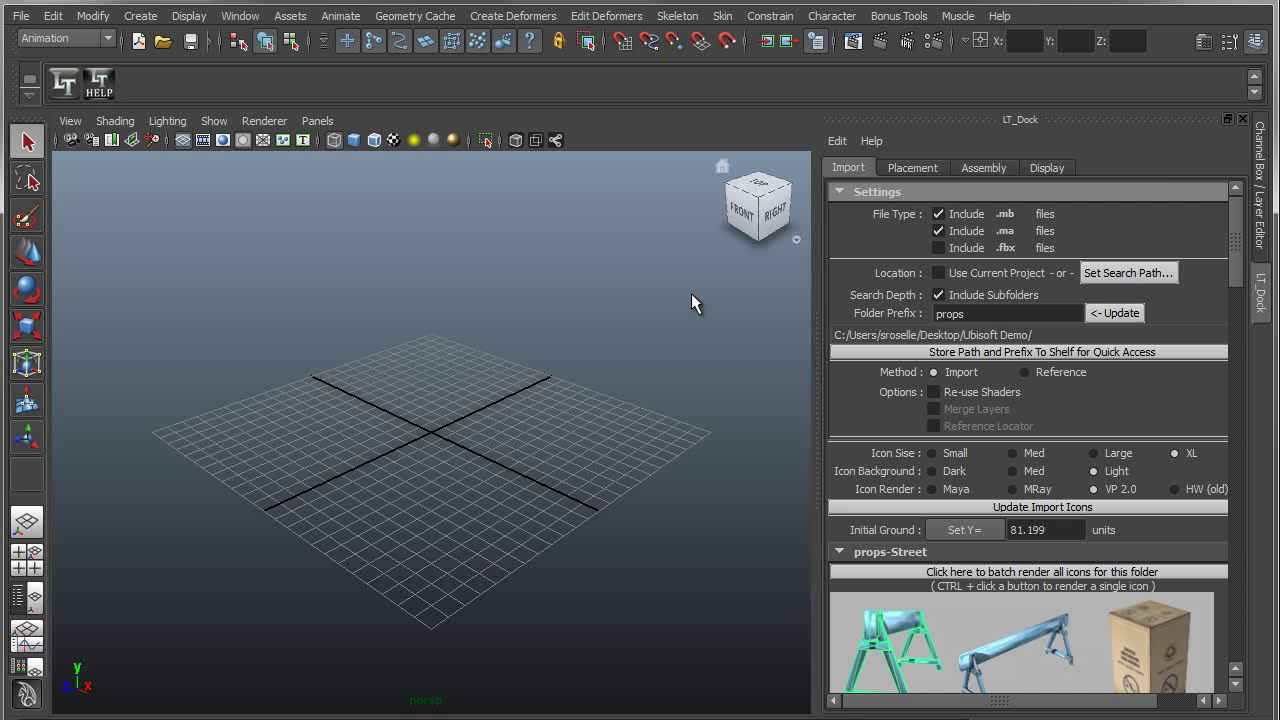
Step: Browse the dock's Display, Assembly and Placement tool tabs
{"action": "left_click", "coordinate": [1050, 167]}
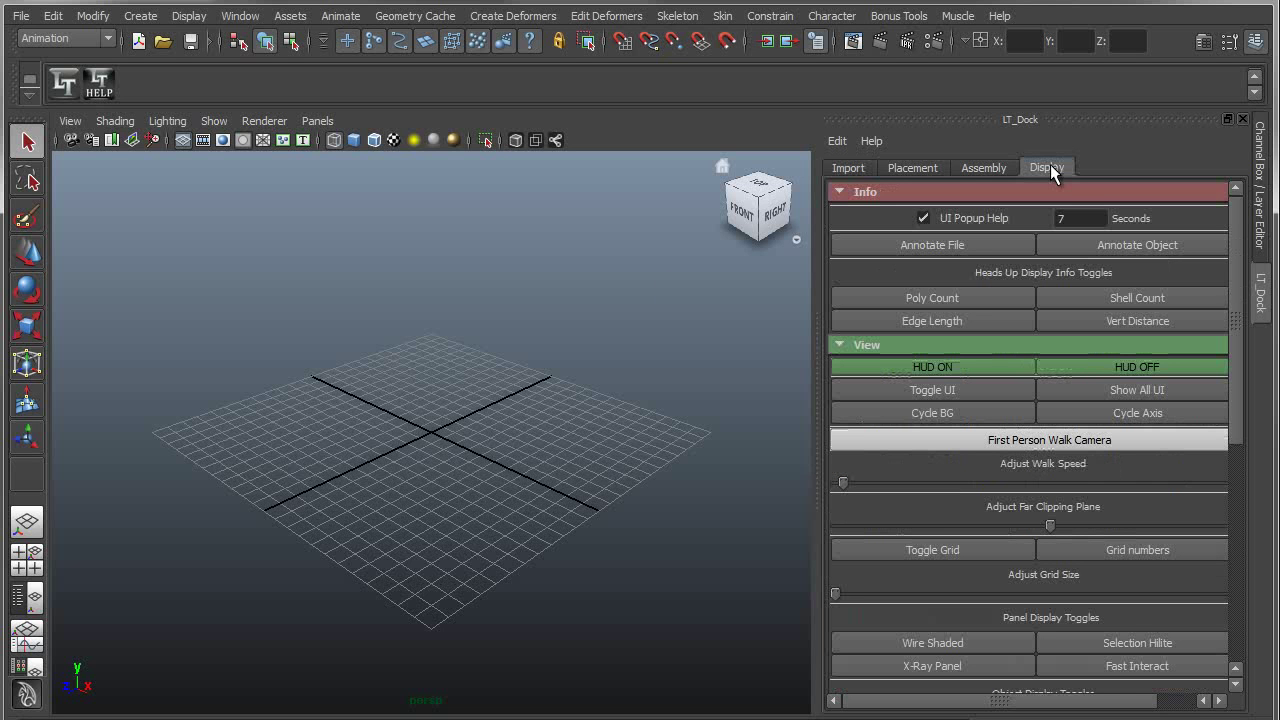
{"action": "scroll", "coordinate": [1073, 268], "scroll_direction": "down", "scroll_amount": 8}
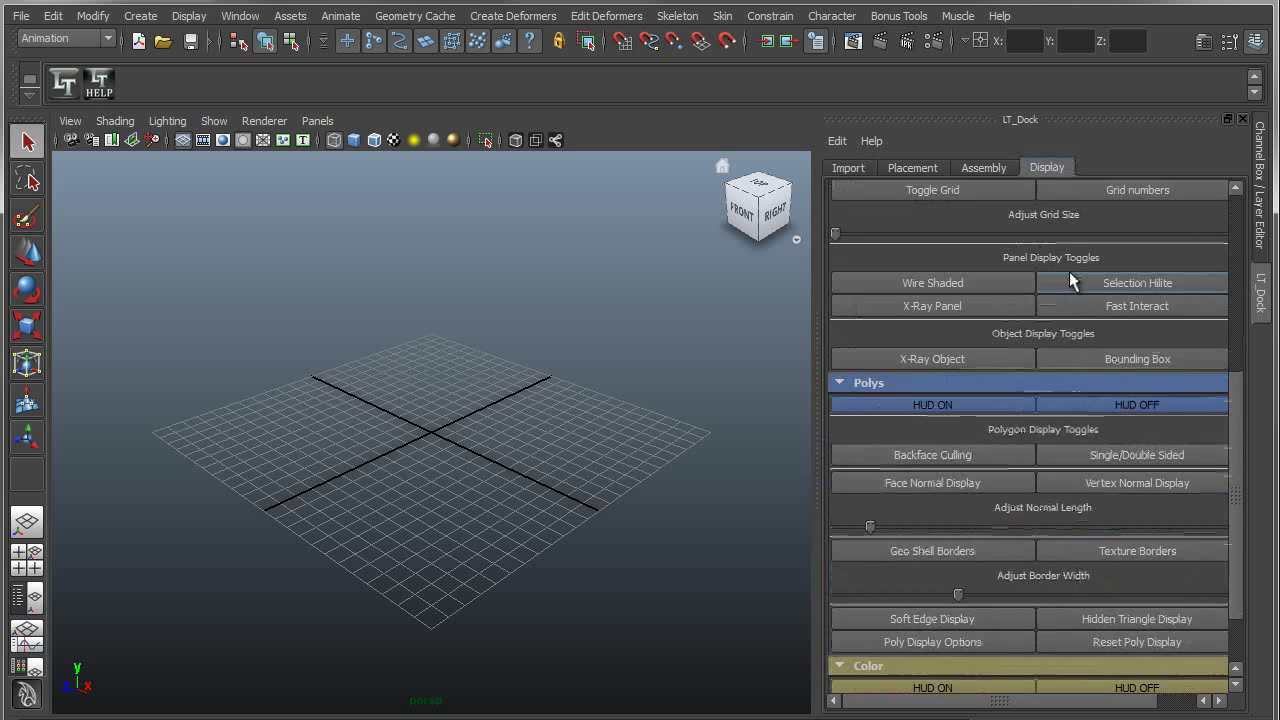
{"action": "scroll", "coordinate": [1065, 273], "scroll_direction": "up", "scroll_amount": 5}
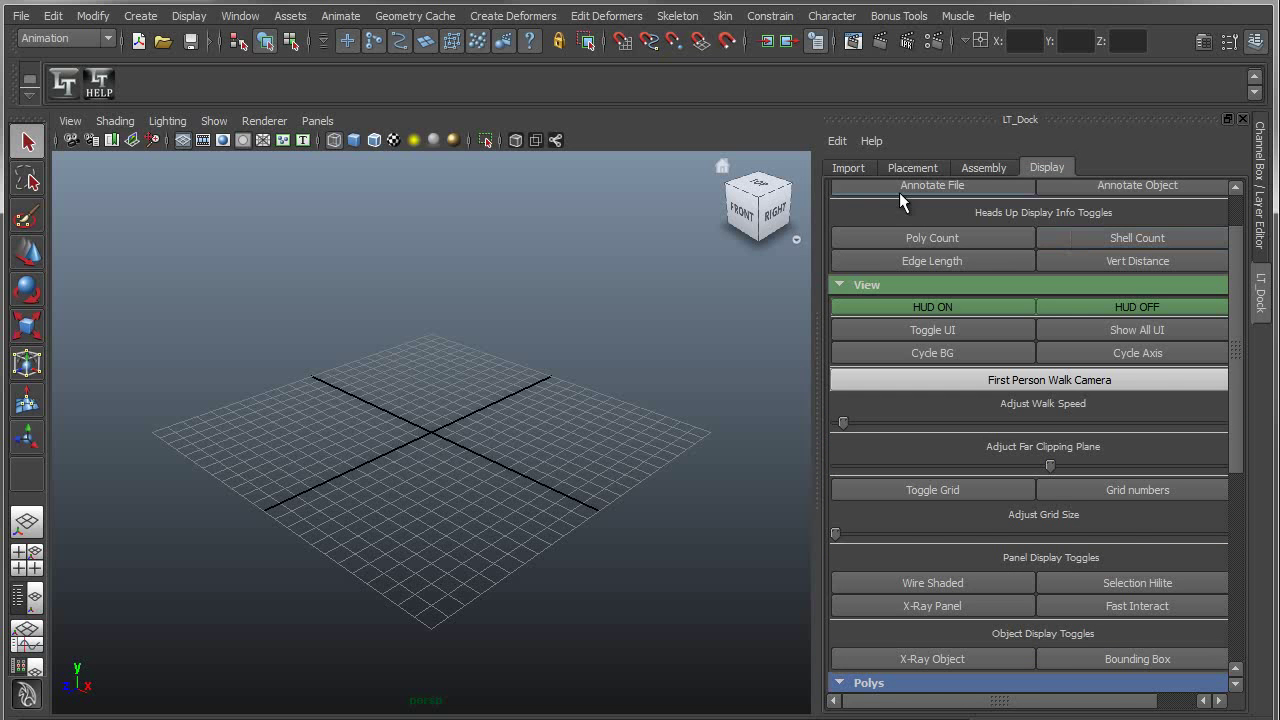
{"action": "left_click", "coordinate": [983, 170]}
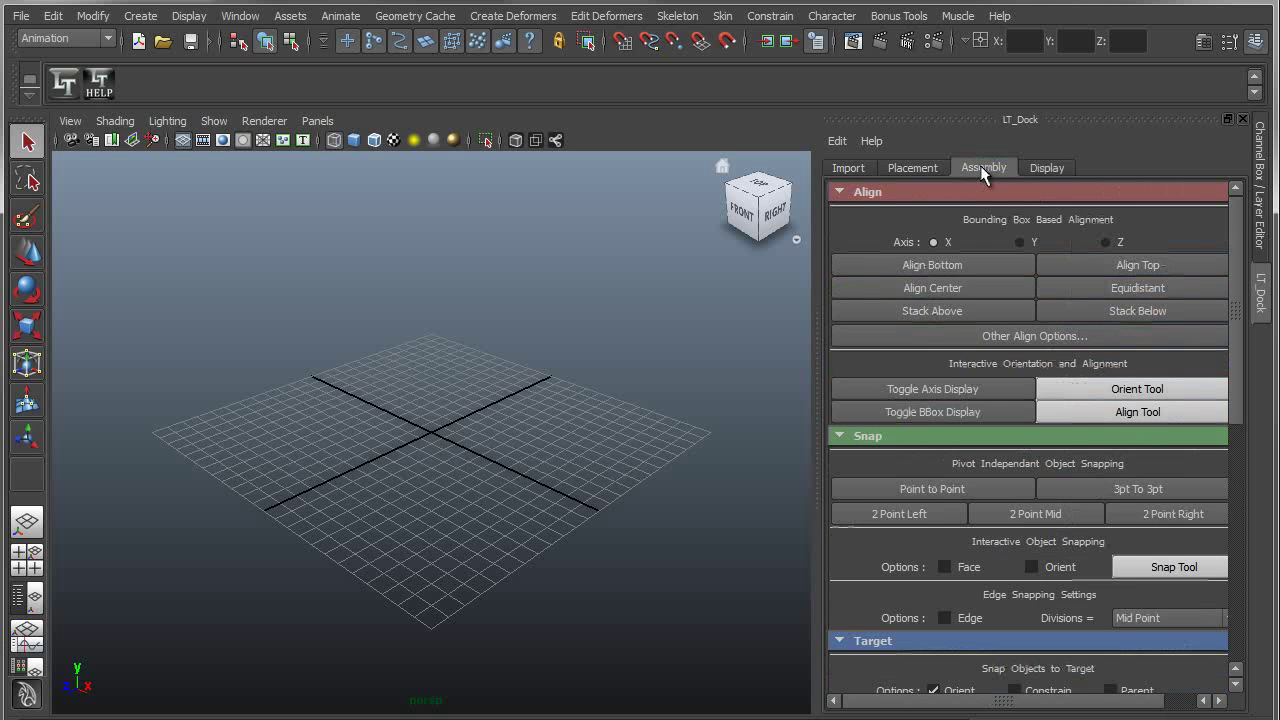
{"action": "left_click", "coordinate": [914, 168]}
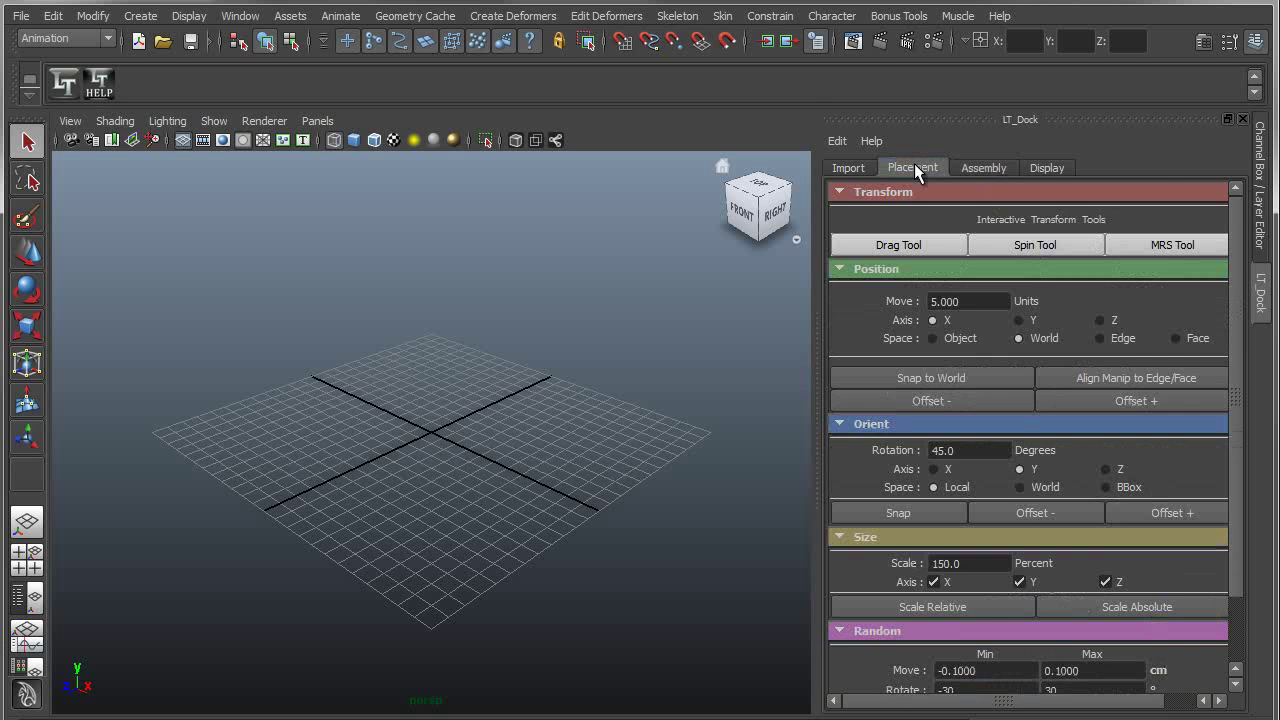
Step: Back on Display, widen the dock and set Adjust Walk Speed to its slowest
{"action": "left_click", "coordinate": [1045, 168]}
{"action": "left_click_drag", "start_coordinate": [812, 433], "coordinate": [575, 430]}
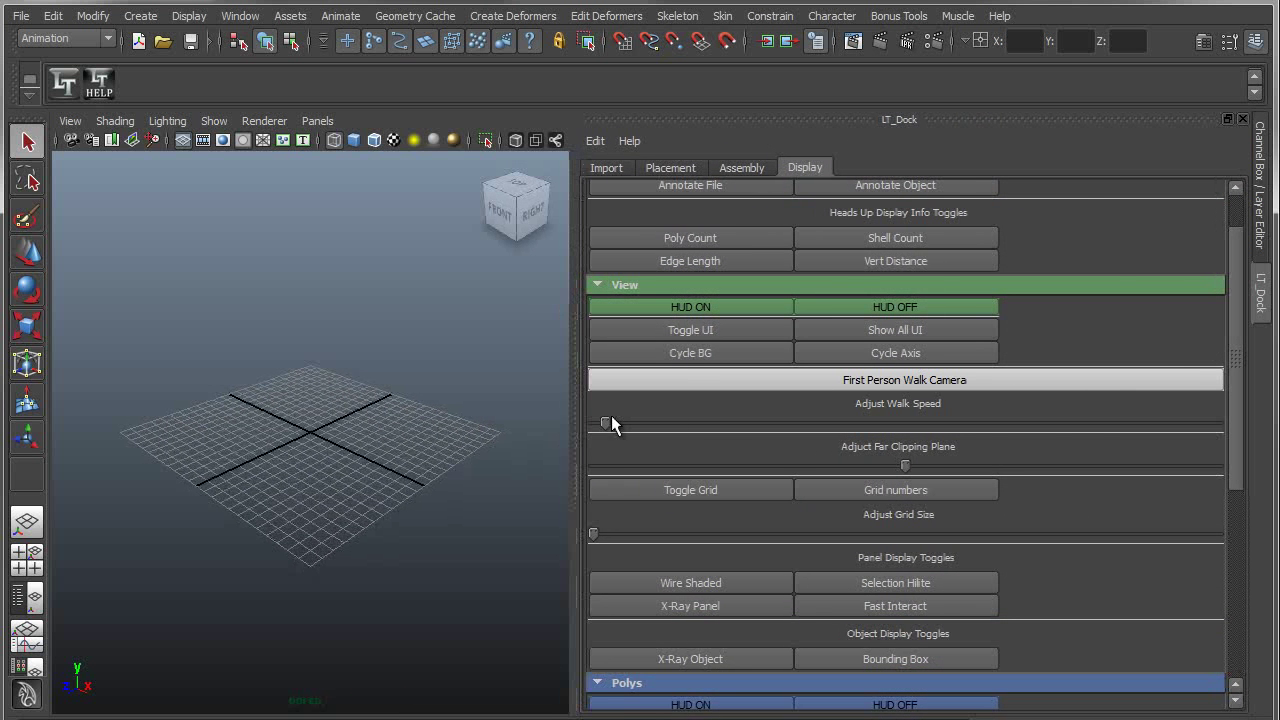
{"action": "left_click_drag", "start_coordinate": [879, 437], "coordinate": [840, 441]}
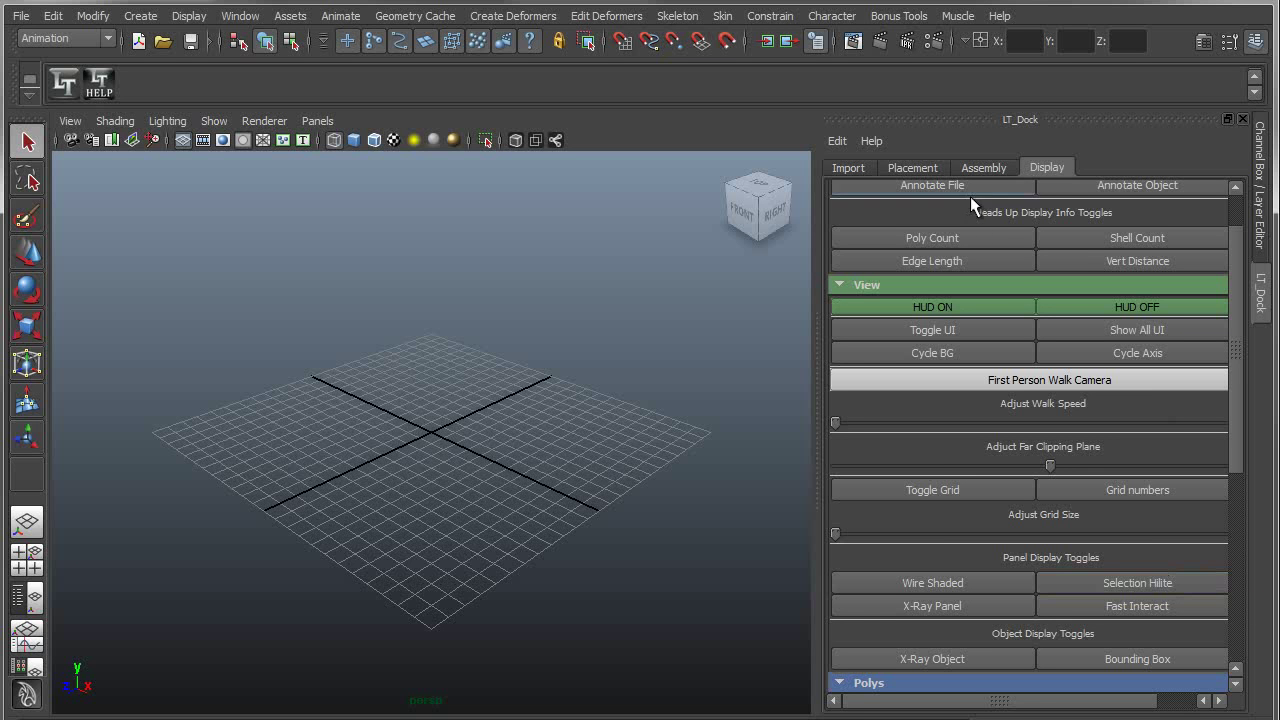
Step: Try the First Person Walk Camera, then return the dock via Assembly to the Import tab
{"action": "left_click", "coordinate": [987, 378]}
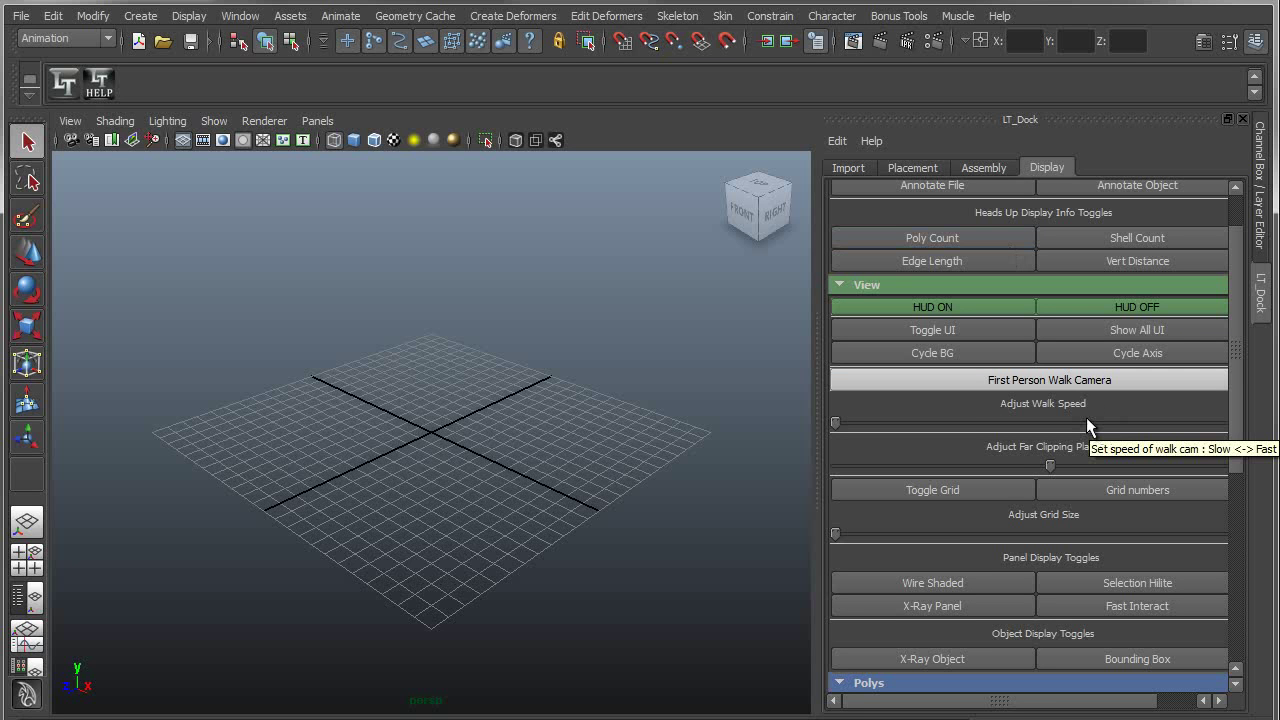
{"action": "left_click_drag", "start_coordinate": [1234, 339], "coordinate": [1246, 529]}
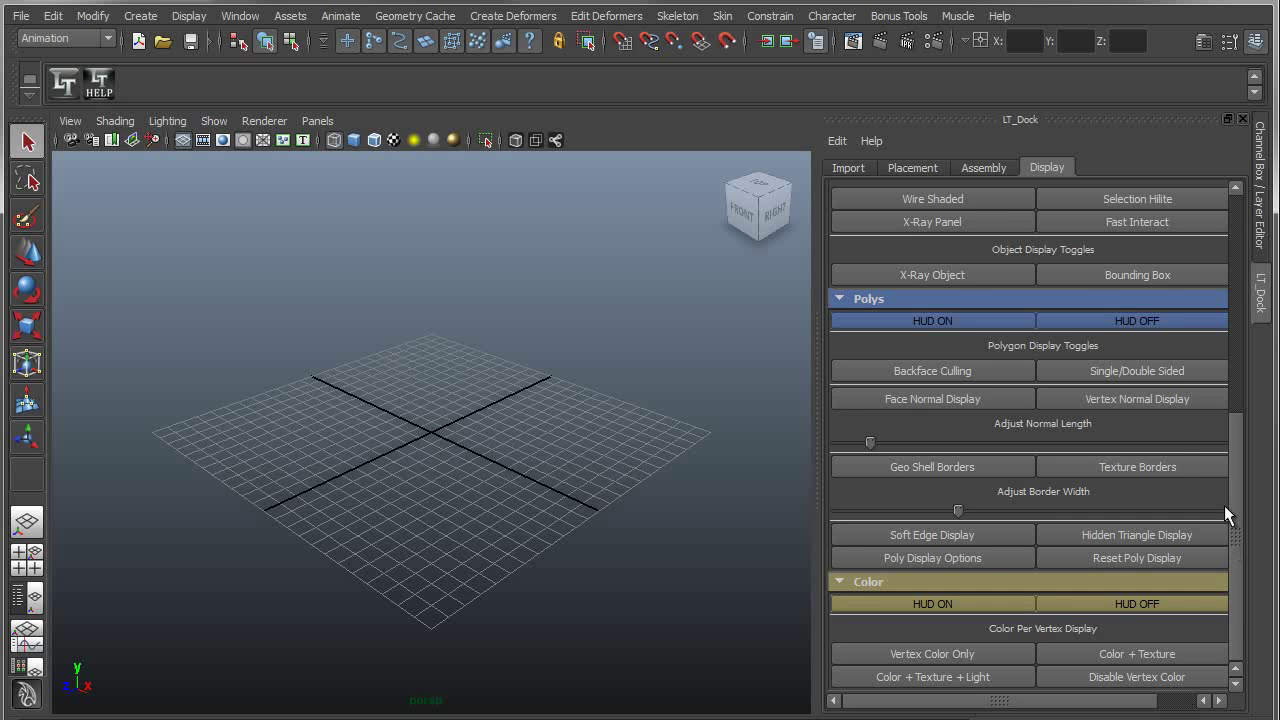
{"action": "left_click_drag", "start_coordinate": [1228, 519], "coordinate": [1234, 328]}
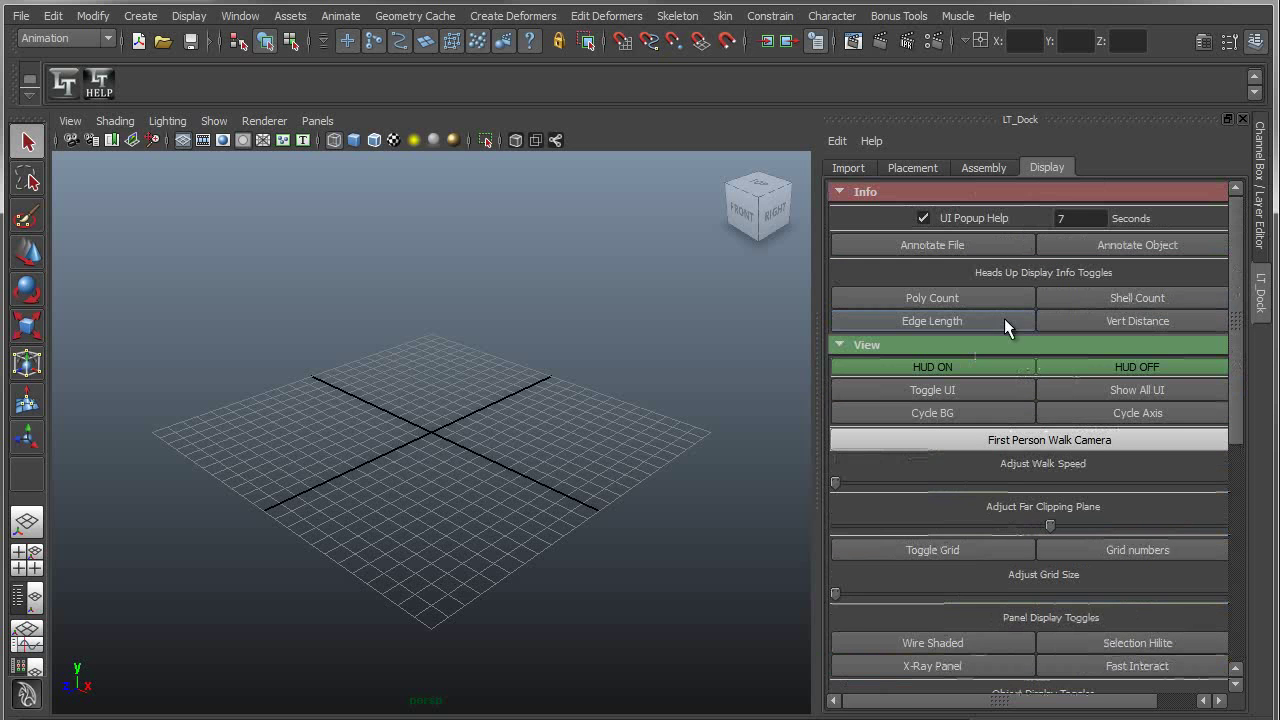
{"action": "left_click", "coordinate": [967, 172]}
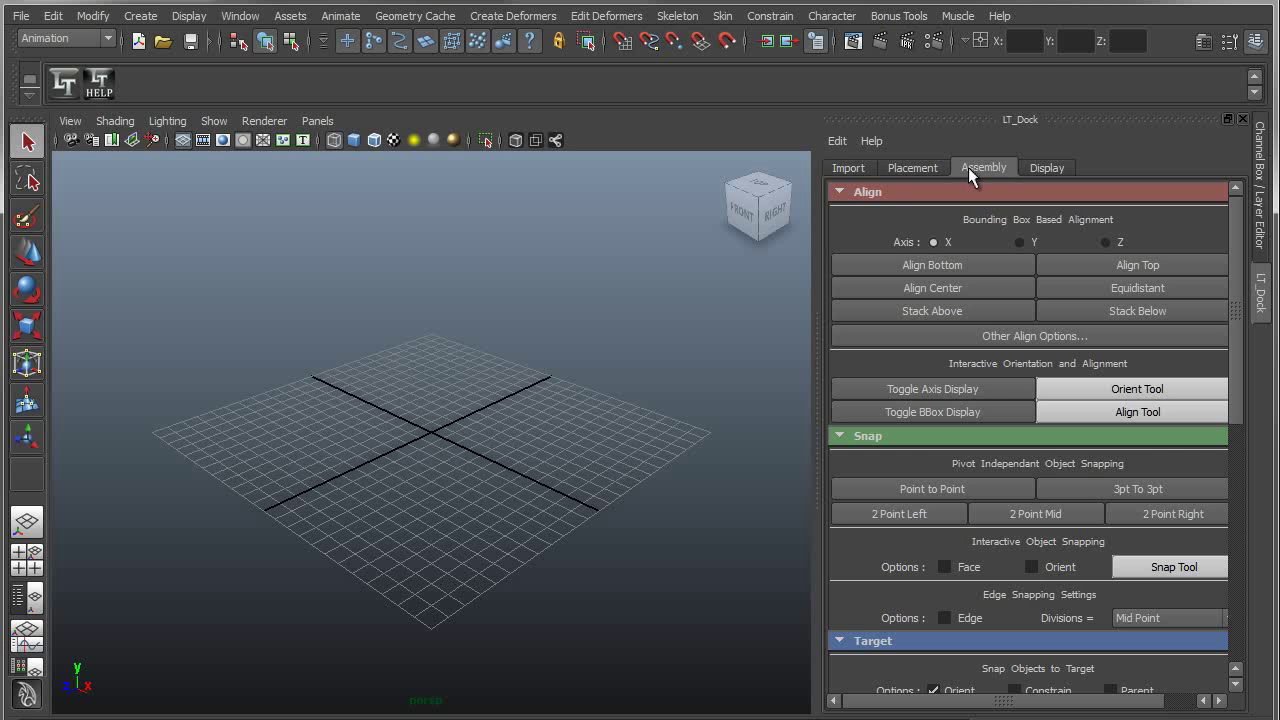
{"action": "left_click", "coordinate": [858, 165]}
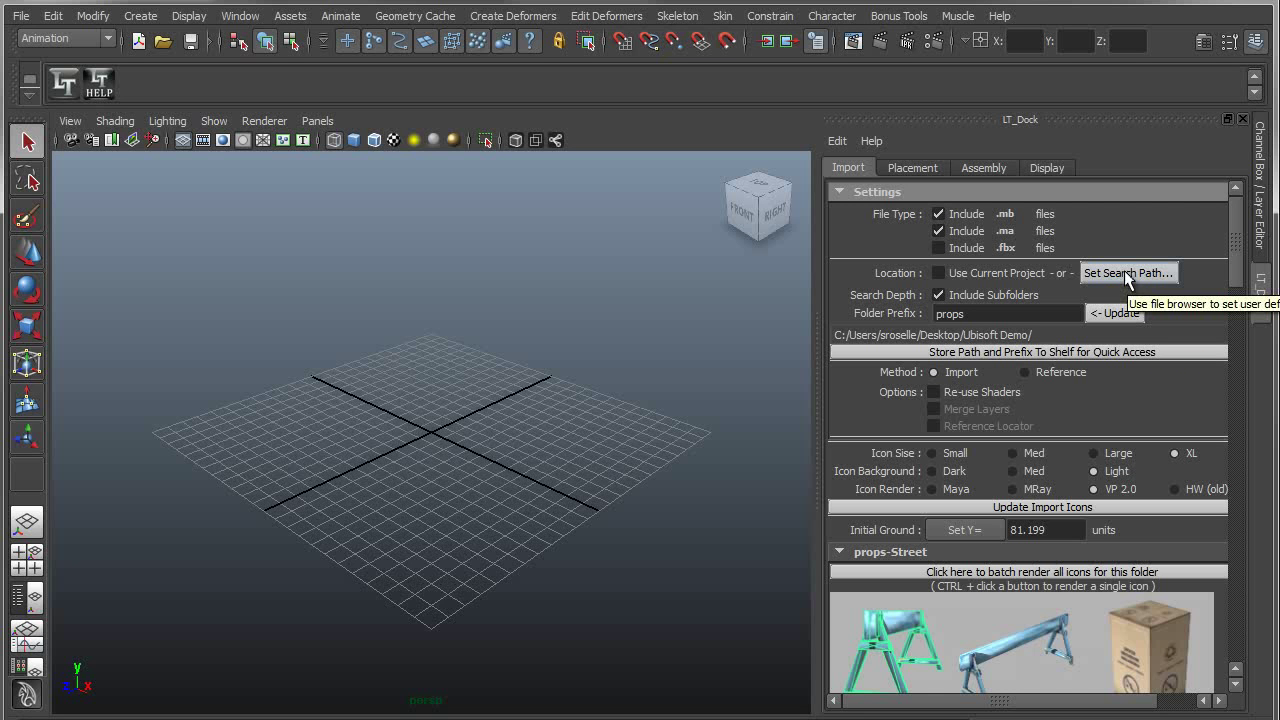
{"action": "scroll", "coordinate": [1034, 399], "scroll_direction": "down", "scroll_amount": 5}
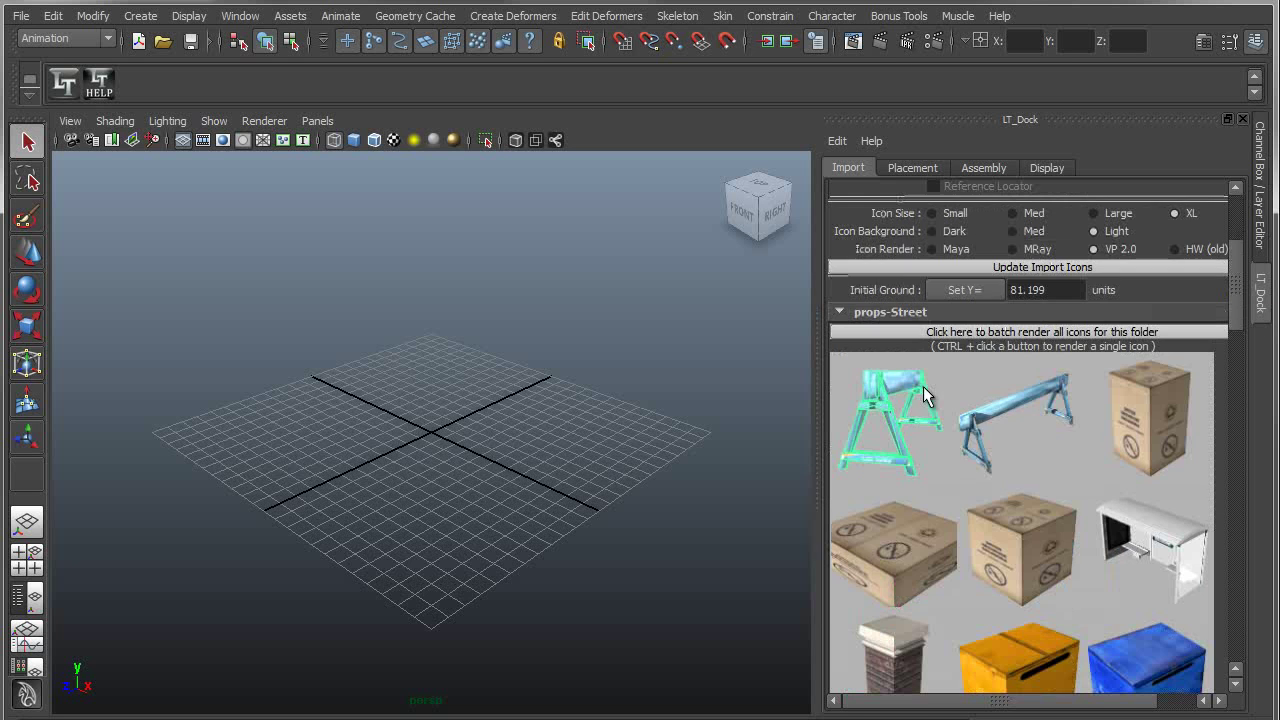
{"action": "scroll", "coordinate": [1060, 430], "scroll_direction": "up", "scroll_amount": 5}
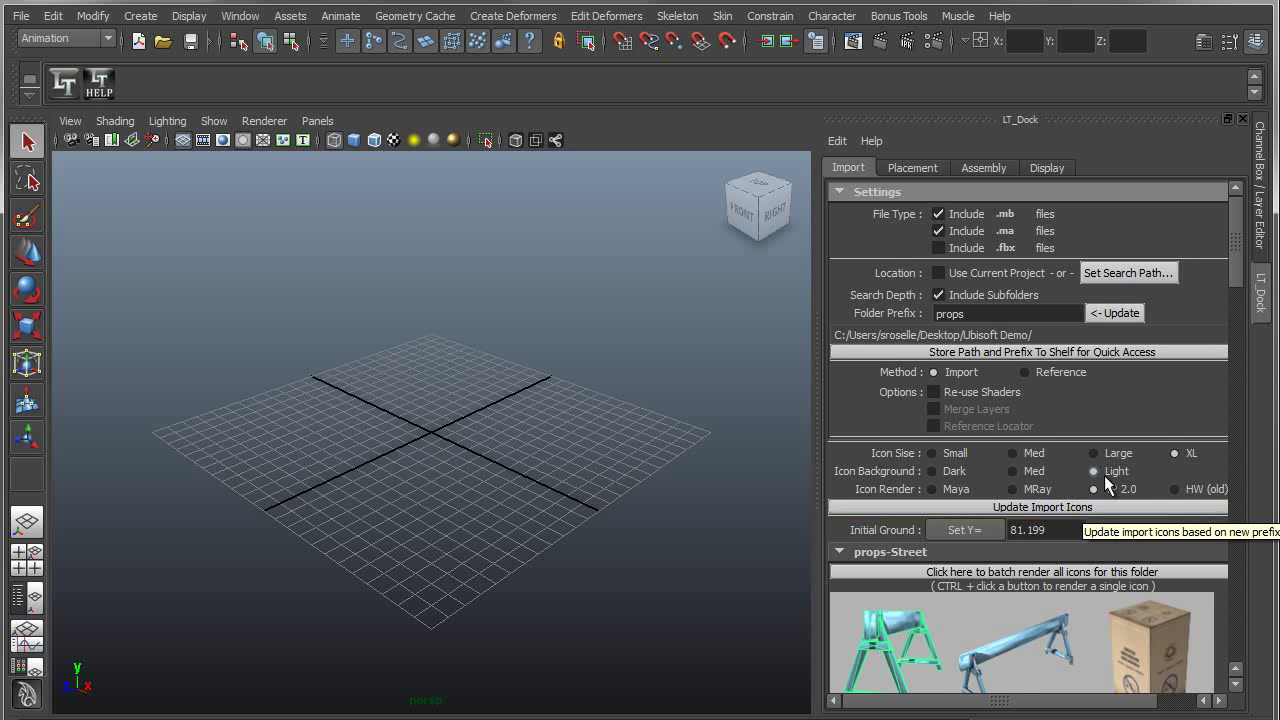
Step: Narrow the dock and set the prop thumbnails to XL size
{"action": "scroll", "coordinate": [1159, 470], "scroll_direction": "down", "scroll_amount": 3}
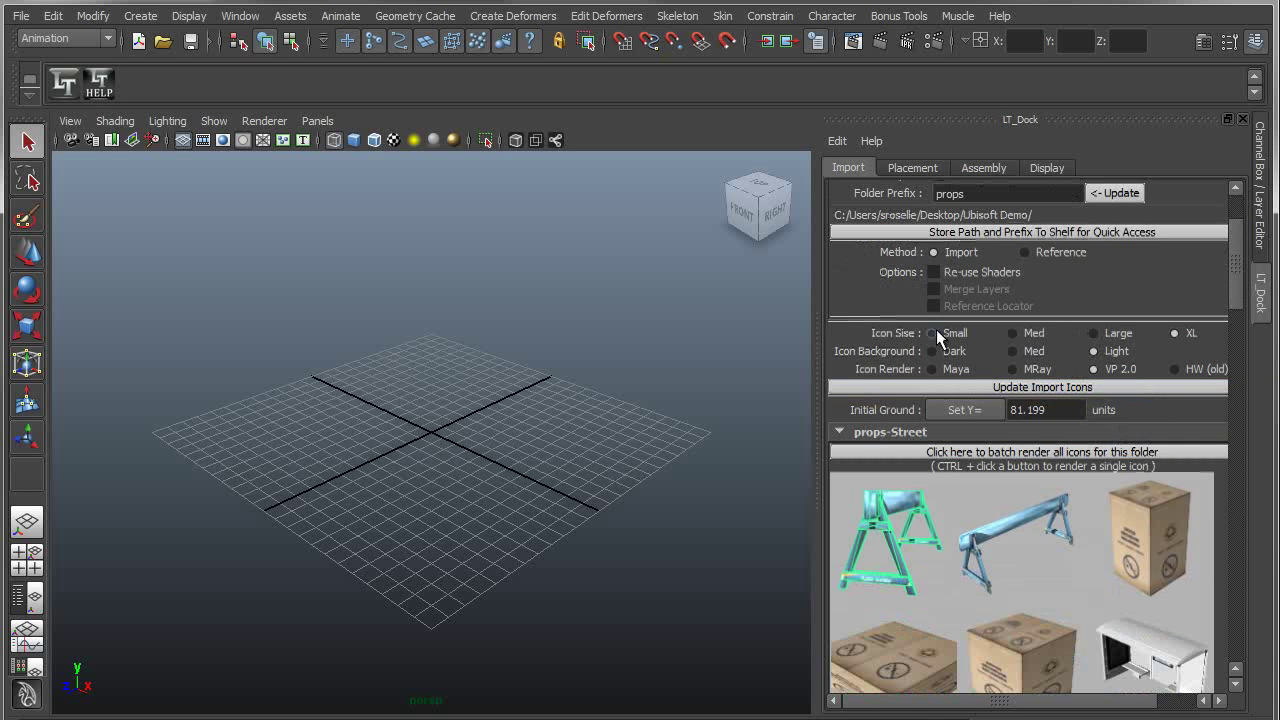
{"action": "left_click_drag", "start_coordinate": [818, 361], "coordinate": [956, 361]}
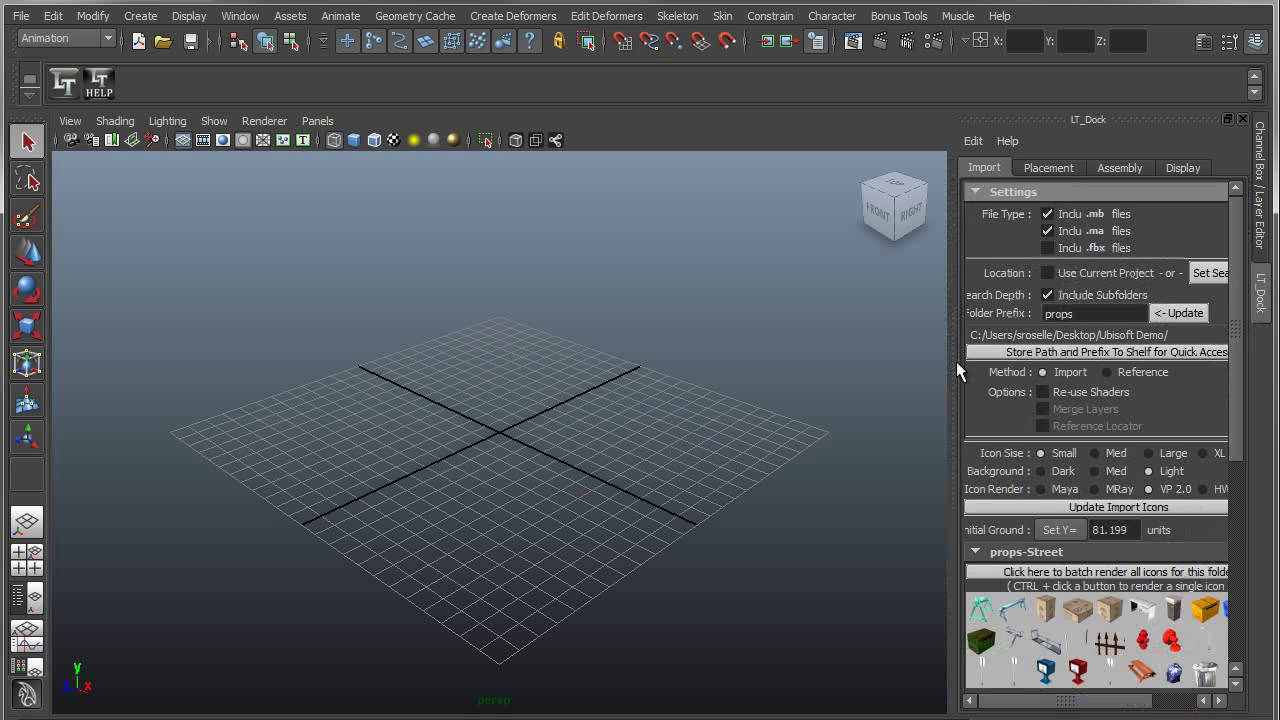
{"action": "scroll", "coordinate": [998, 358], "scroll_direction": "down", "scroll_amount": 4}
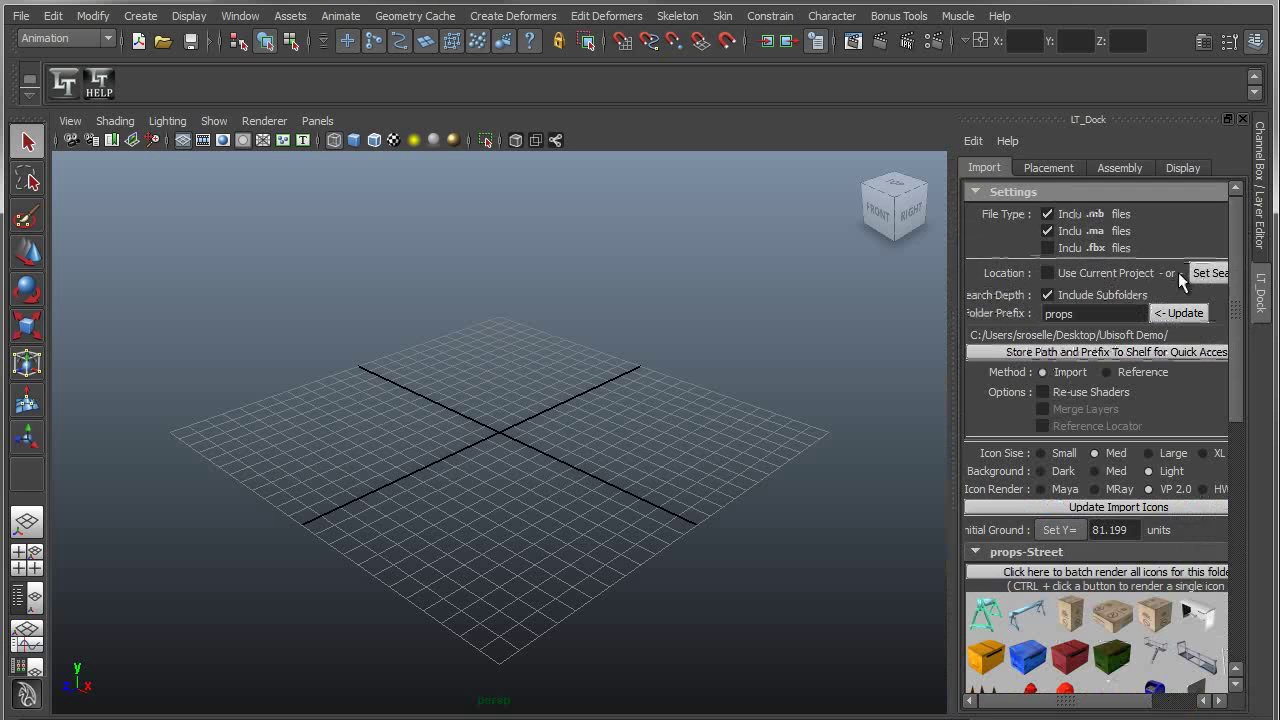
{"action": "left_click", "coordinate": [1190, 444]}
Step: Give the thumbnails a Dark background with VP 2.0 rendering and scroll to the street props
{"action": "scroll", "coordinate": [1079, 379], "scroll_direction": "down", "scroll_amount": 3}
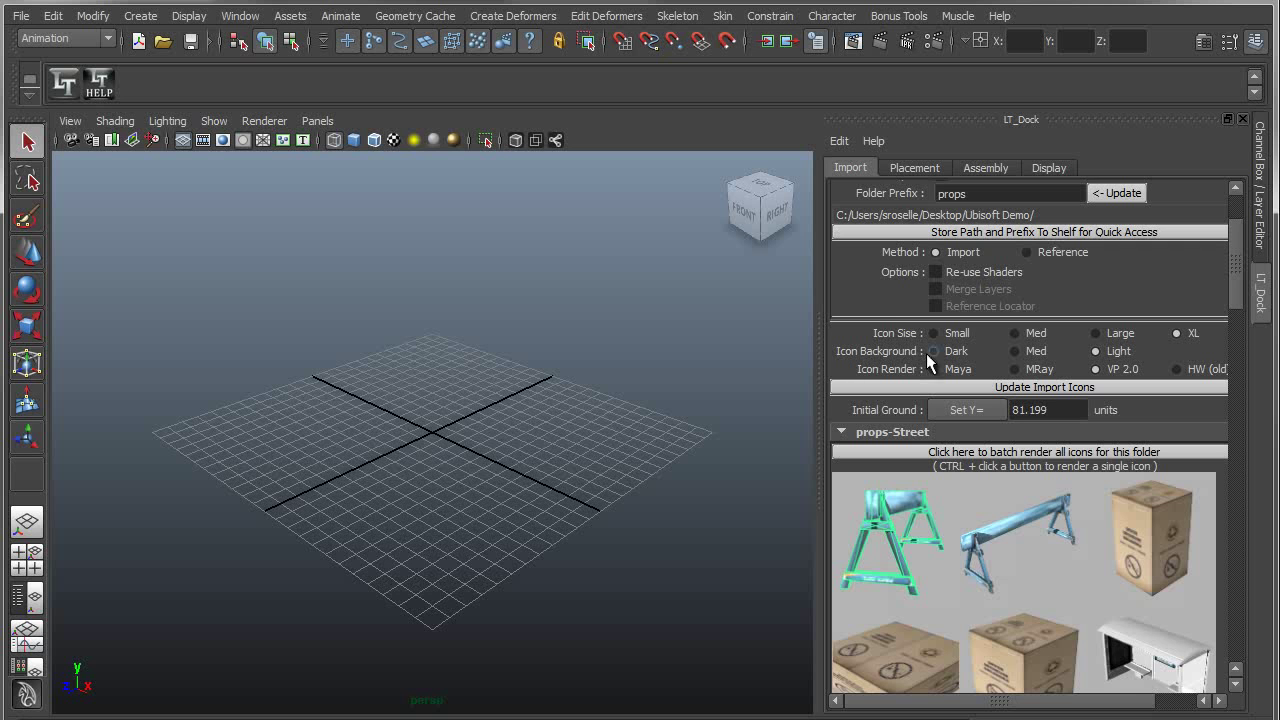
{"action": "scroll", "coordinate": [1041, 534], "scroll_direction": "down", "scroll_amount": 2}
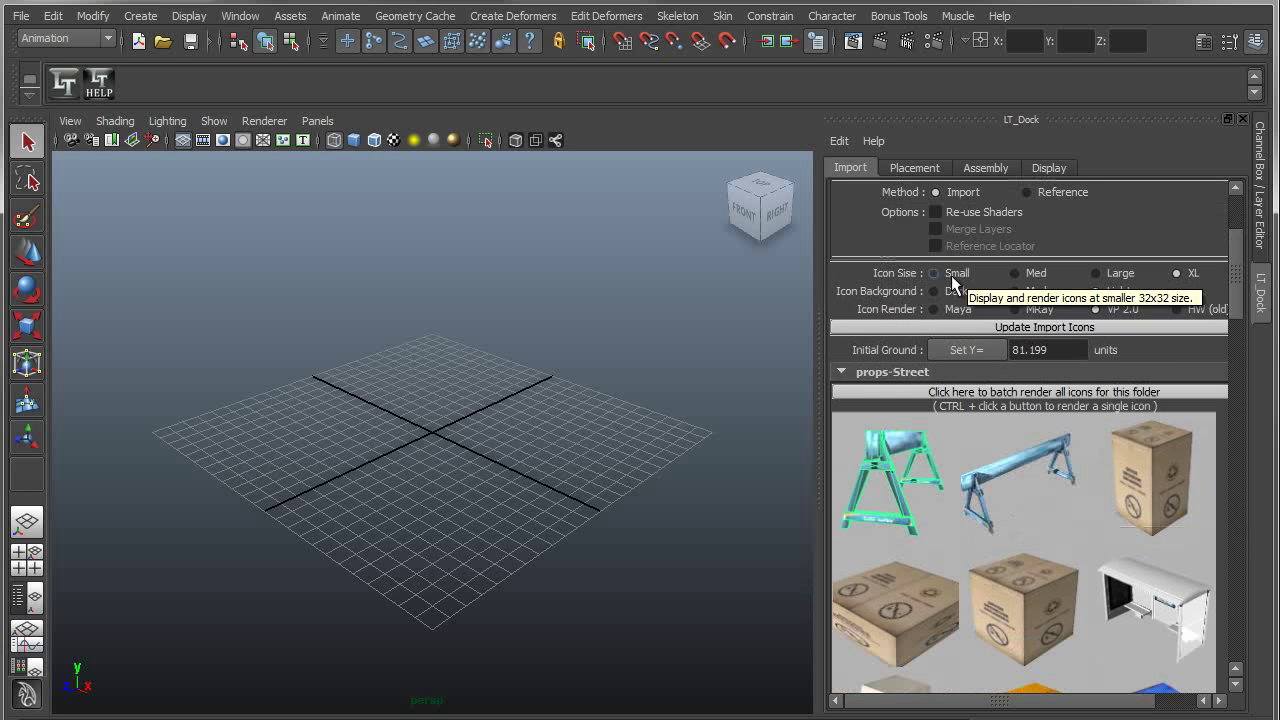
{"action": "left_click", "coordinate": [952, 291]}
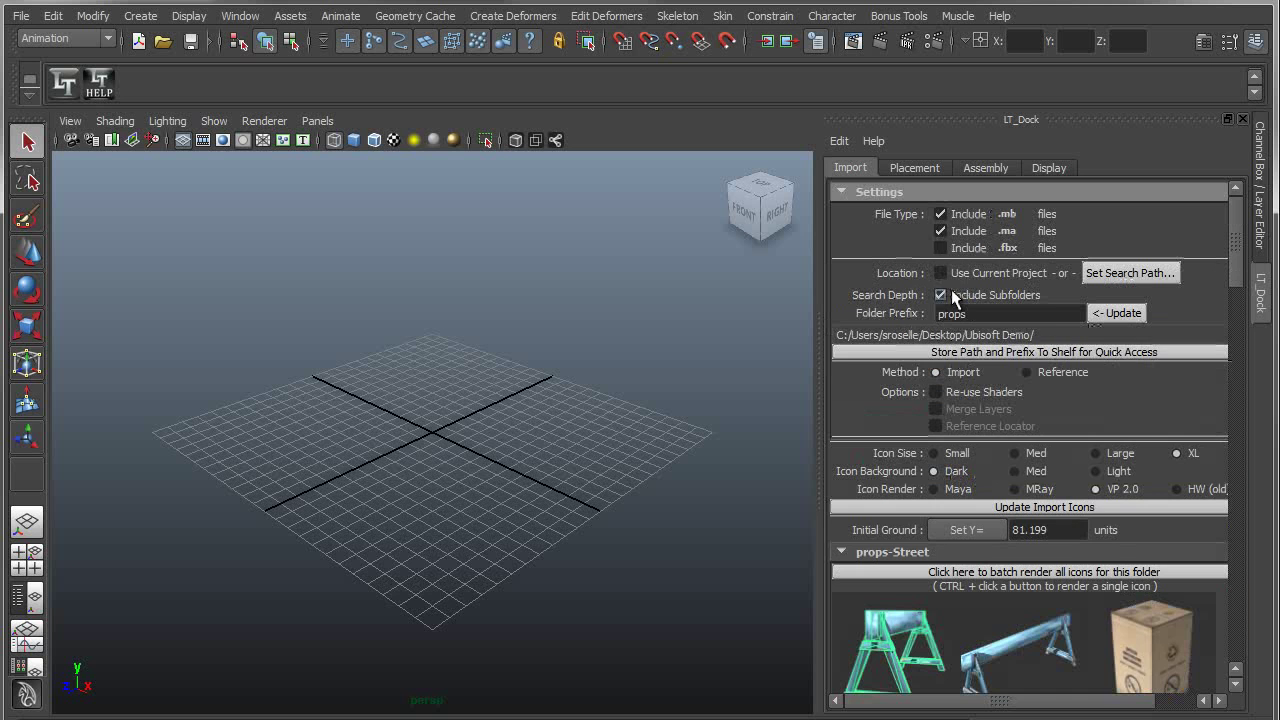
{"action": "left_click", "coordinate": [1096, 489]}
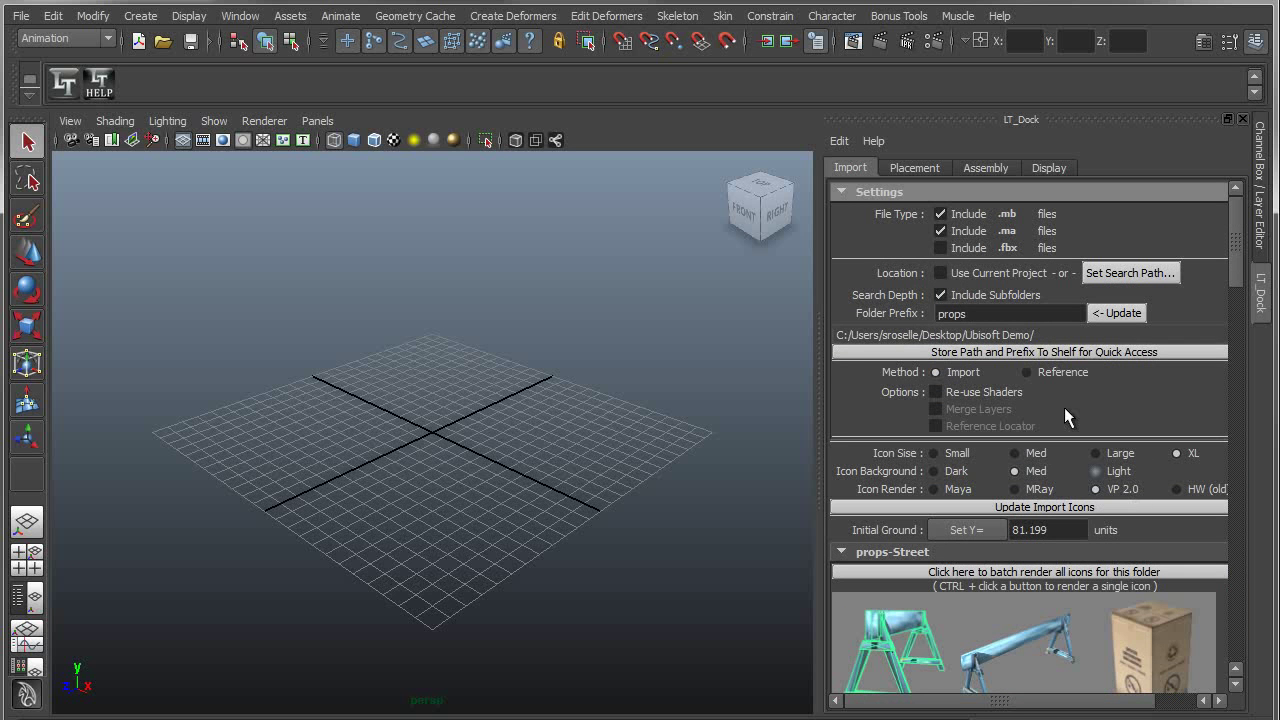
{"action": "scroll", "coordinate": [1037, 372], "scroll_direction": "down", "scroll_amount": 4}
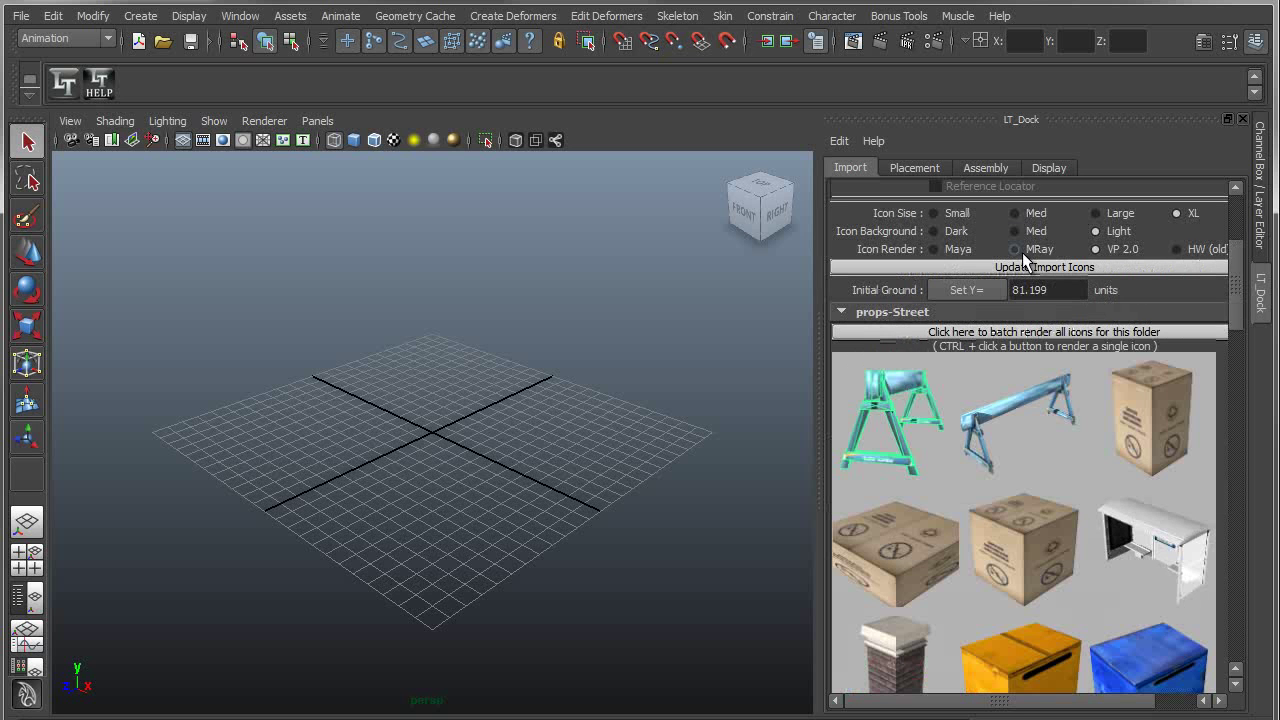
{"action": "scroll", "coordinate": [1134, 517], "scroll_direction": "up", "scroll_amount": 4}
{"action": "scroll", "coordinate": [1055, 410], "scroll_direction": "down", "scroll_amount": 5}
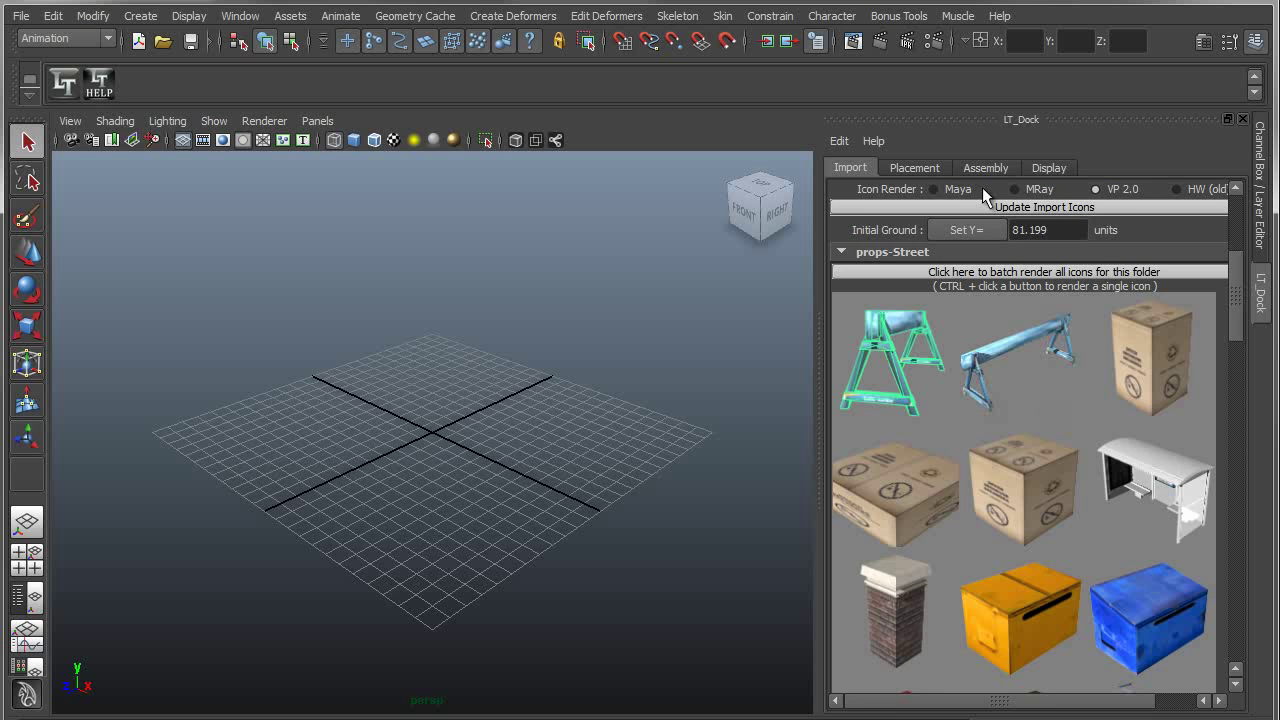
{"action": "scroll", "coordinate": [996, 233], "scroll_direction": "up", "scroll_amount": 1}
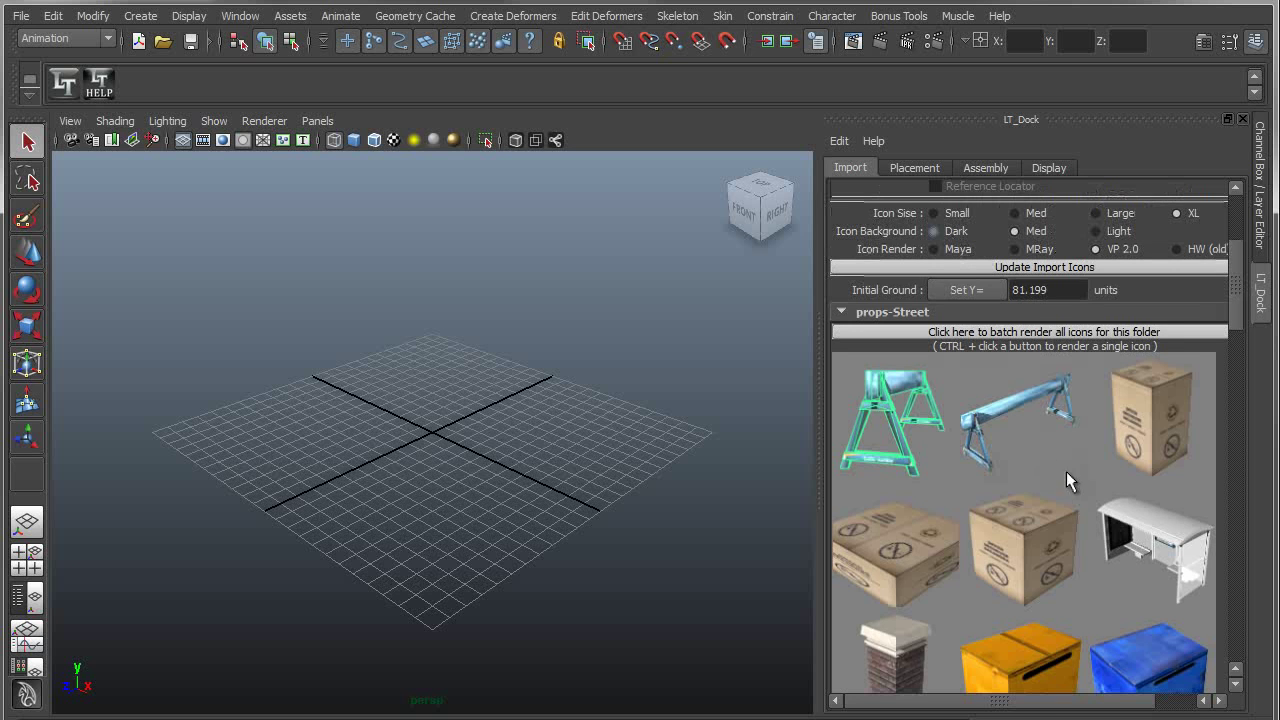
{"action": "scroll", "coordinate": [1056, 441], "scroll_direction": "up", "scroll_amount": 4}
{"action": "scroll", "coordinate": [1045, 527], "scroll_direction": "down", "scroll_amount": 9}
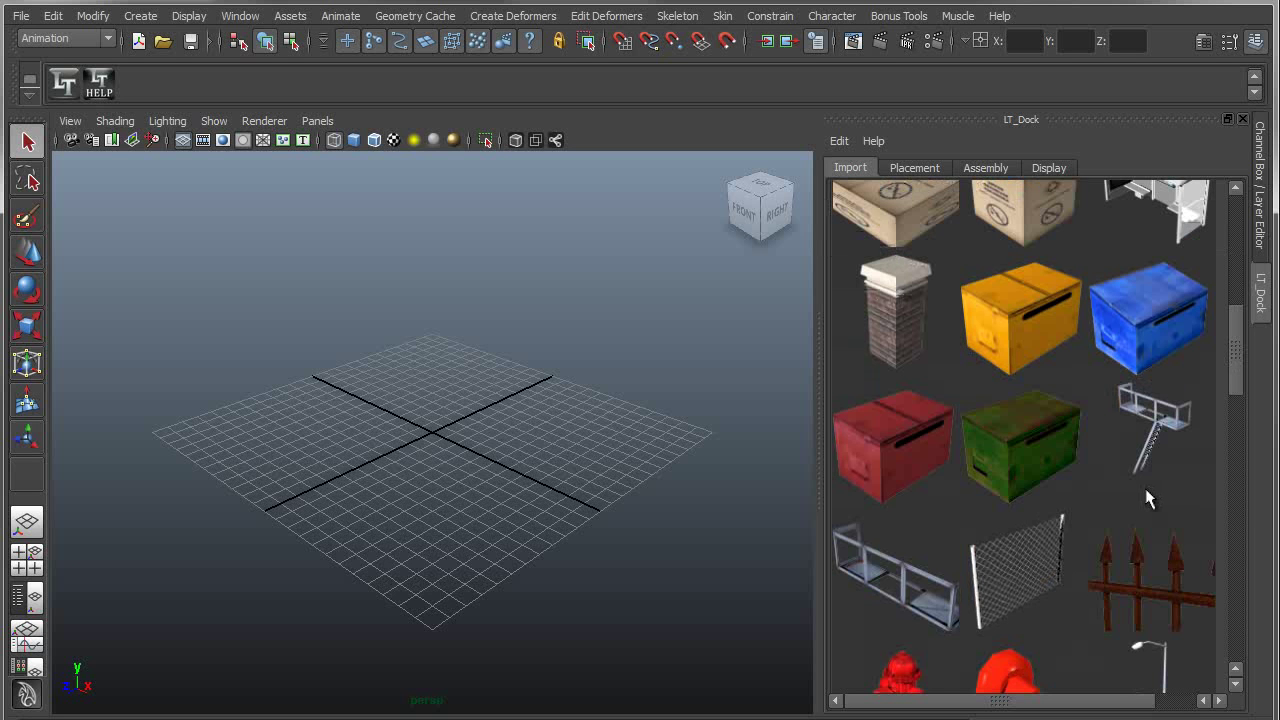
{"action": "scroll", "coordinate": [1140, 486], "scroll_direction": "up", "scroll_amount": 8}
{"action": "scroll", "coordinate": [1124, 494], "scroll_direction": "down", "scroll_amount": 3}
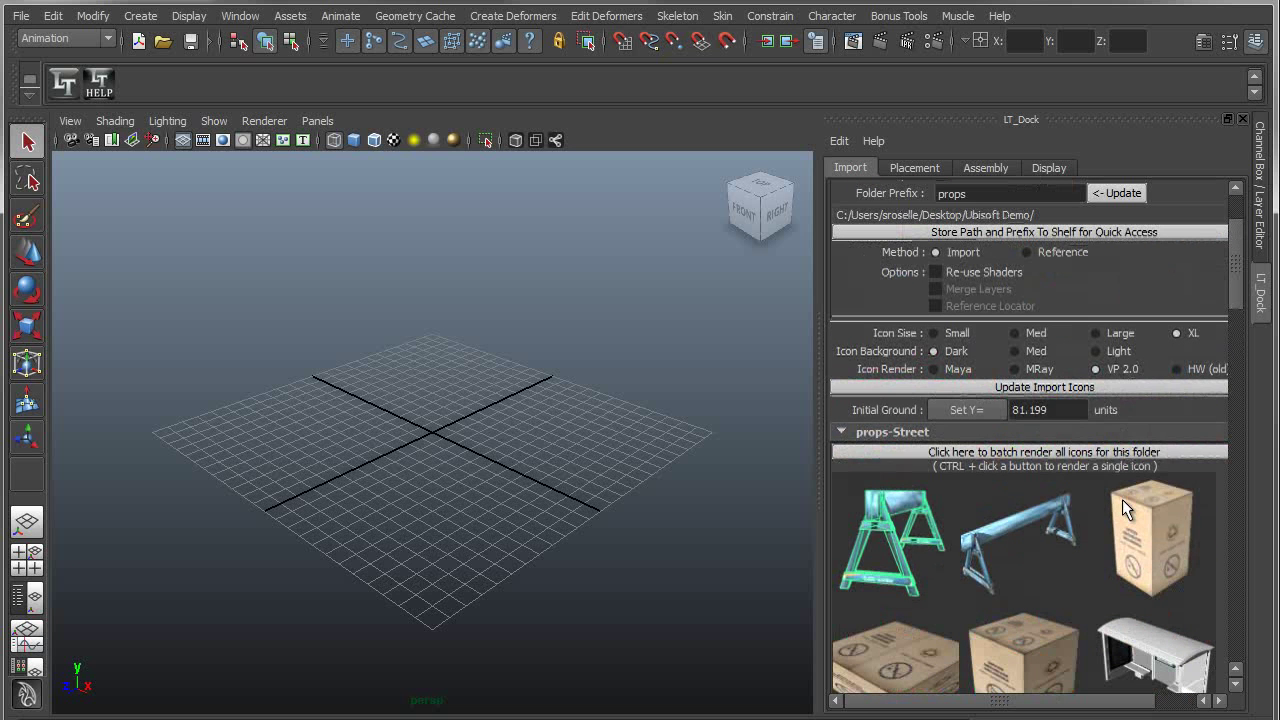
{"action": "scroll", "coordinate": [1104, 476], "scroll_direction": "down", "scroll_amount": 3}
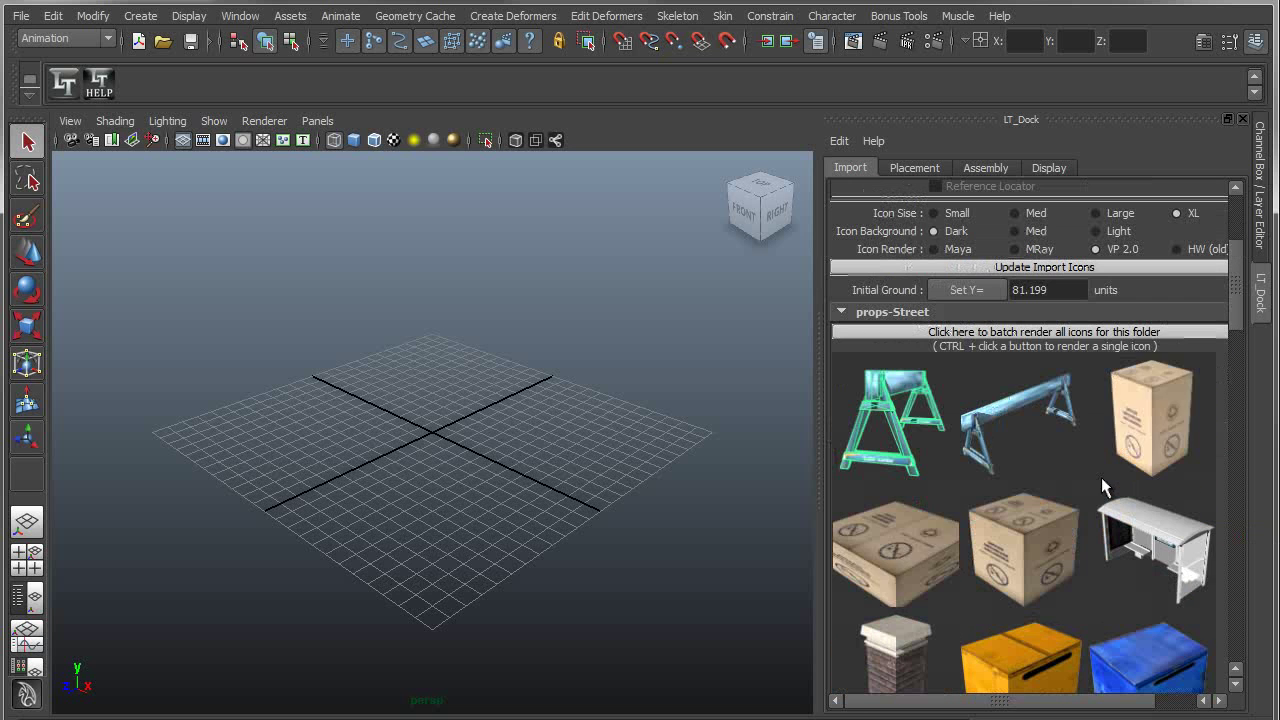
Step: Place the crate prop on the ground, pulling the camera back and shifting it right
{"action": "left_click", "coordinate": [925, 527]}
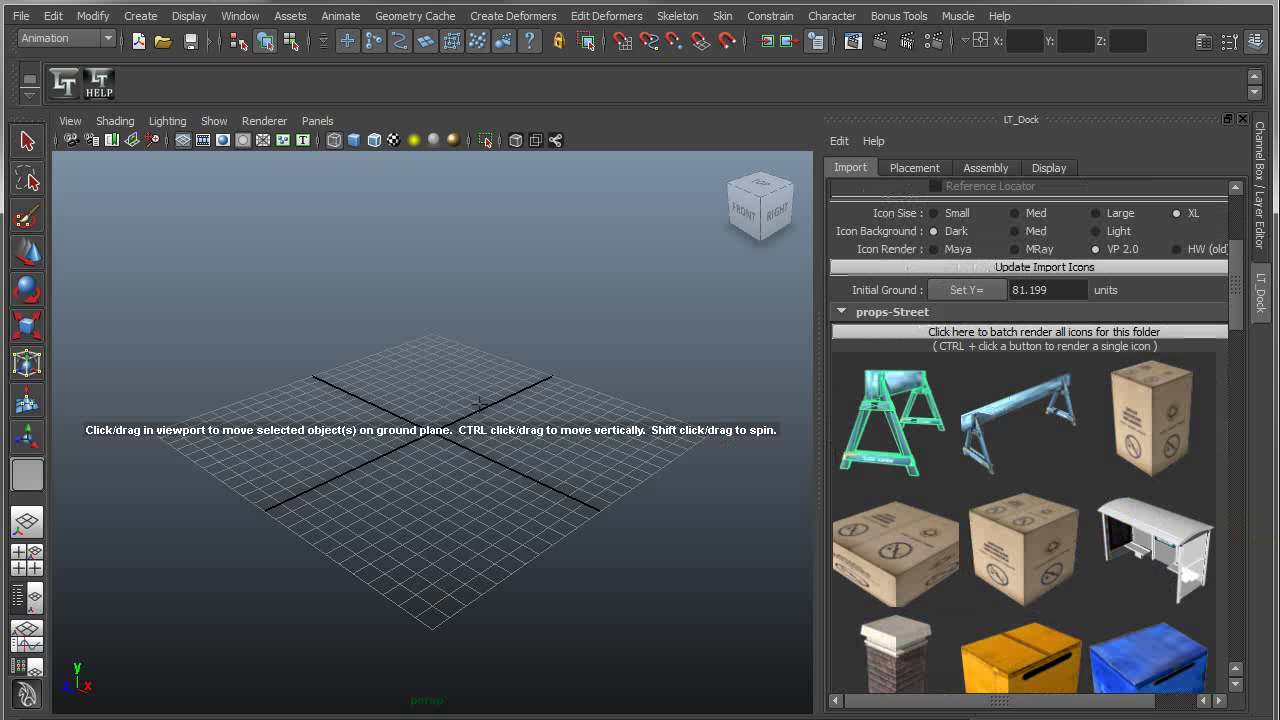
{"action": "right_click_drag", "start_coordinate": [628, 438], "coordinate": [325, 425], "text": "alt"}
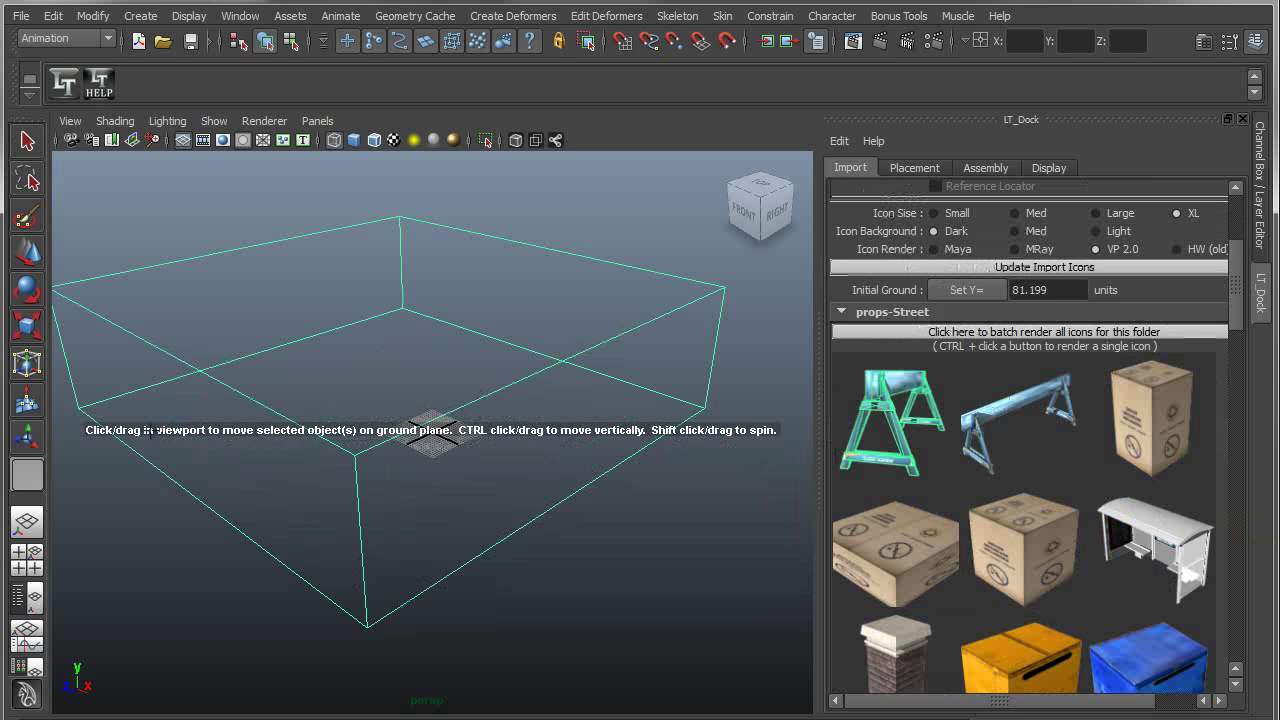
{"action": "left_click_drag", "start_coordinate": [802, 386], "coordinate": [660, 405]}
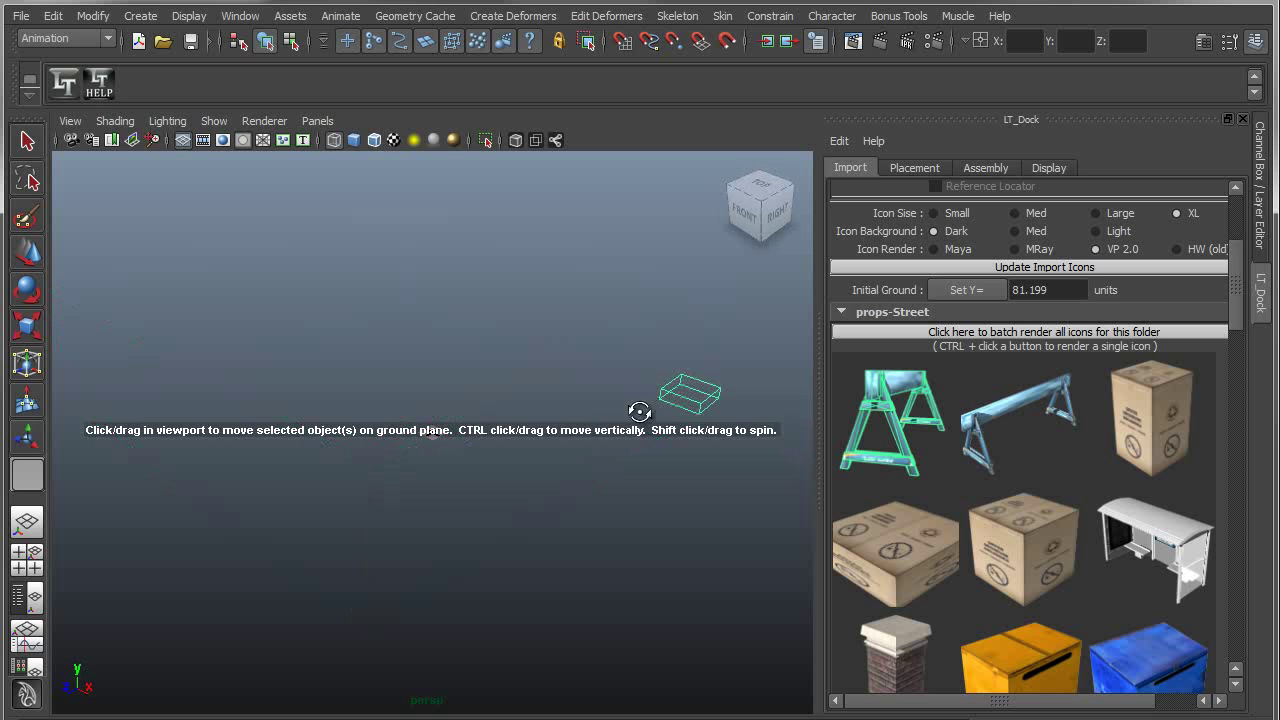
{"action": "left_click", "coordinate": [482, 321]}
{"action": "left_click", "coordinate": [218, 393]}
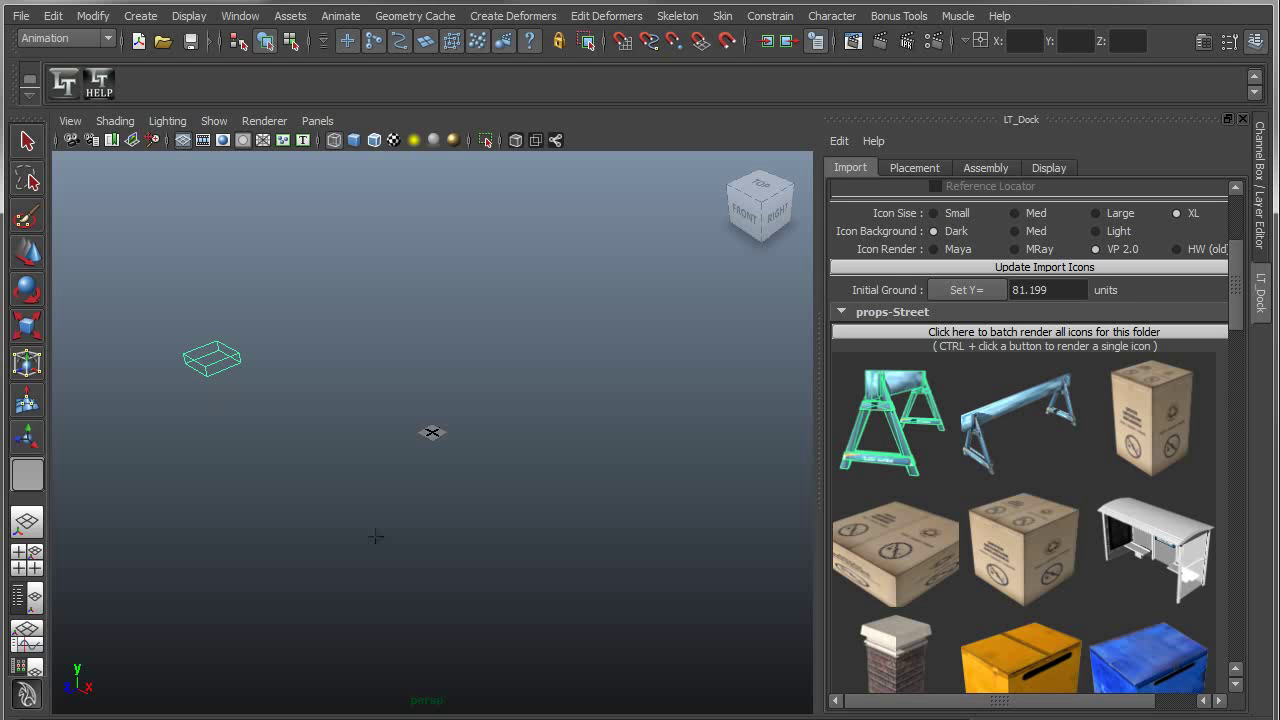
{"action": "left_click", "coordinate": [545, 536]}
{"action": "left_click", "coordinate": [684, 426]}
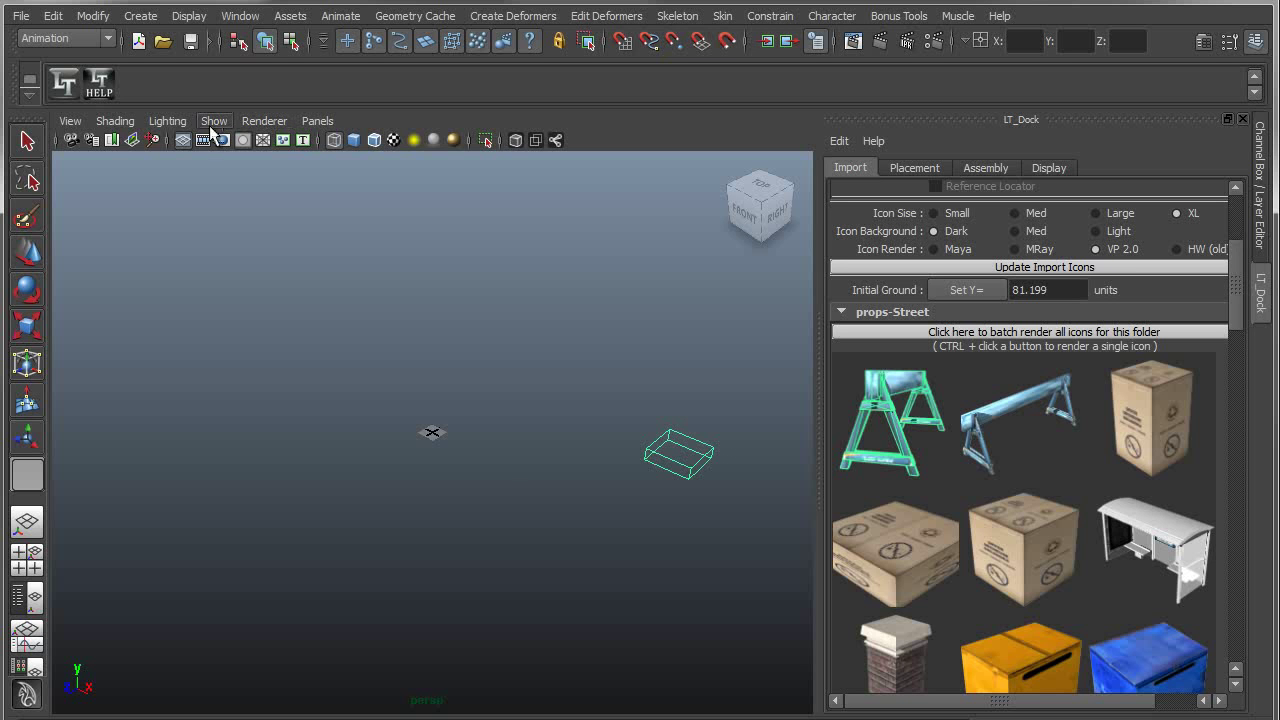
{"action": "left_click", "coordinate": [268, 121]}
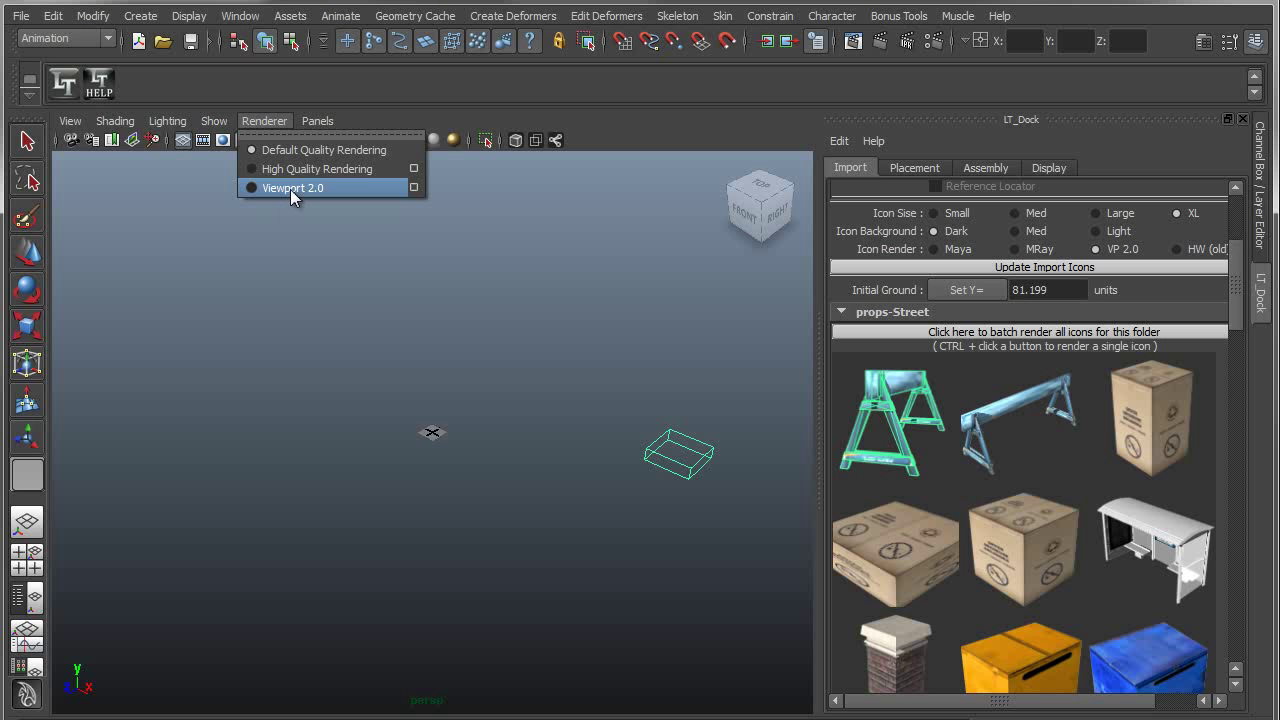
Step: Switch the viewport renderer to Viewport 2.0, then back to Default Quality
{"action": "left_click", "coordinate": [291, 189]}
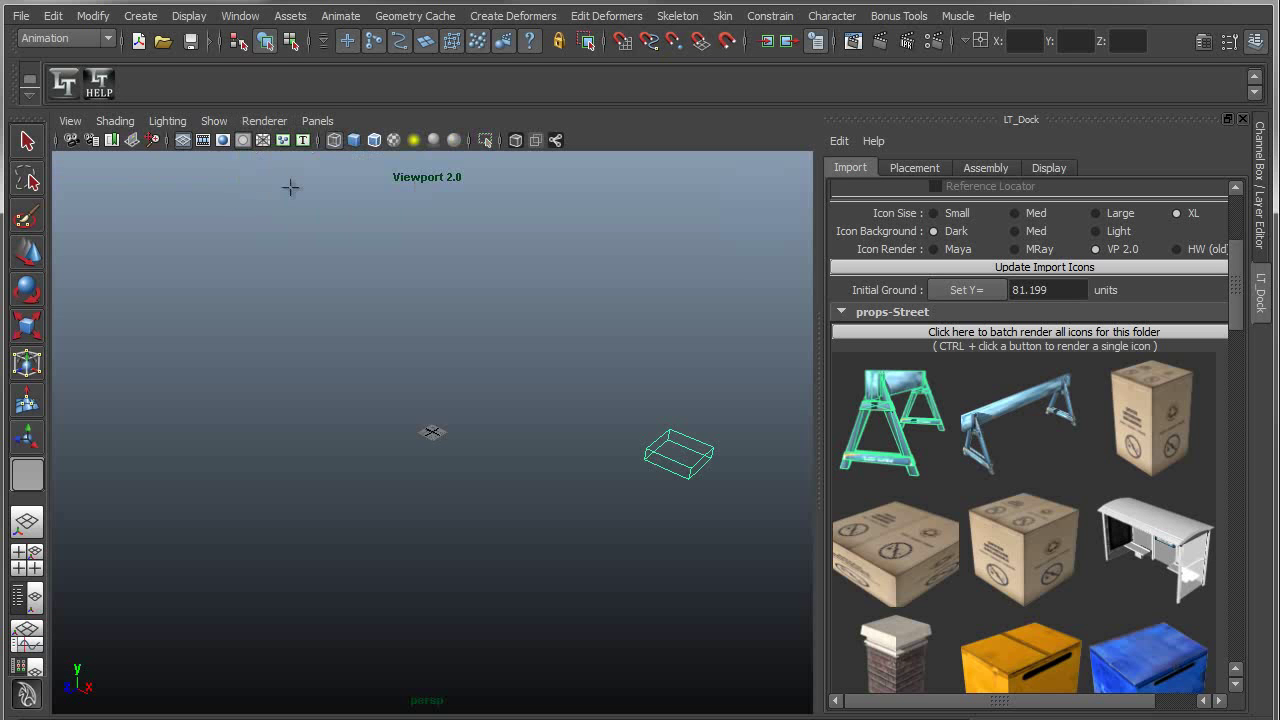
{"action": "left_click", "coordinate": [266, 121]}
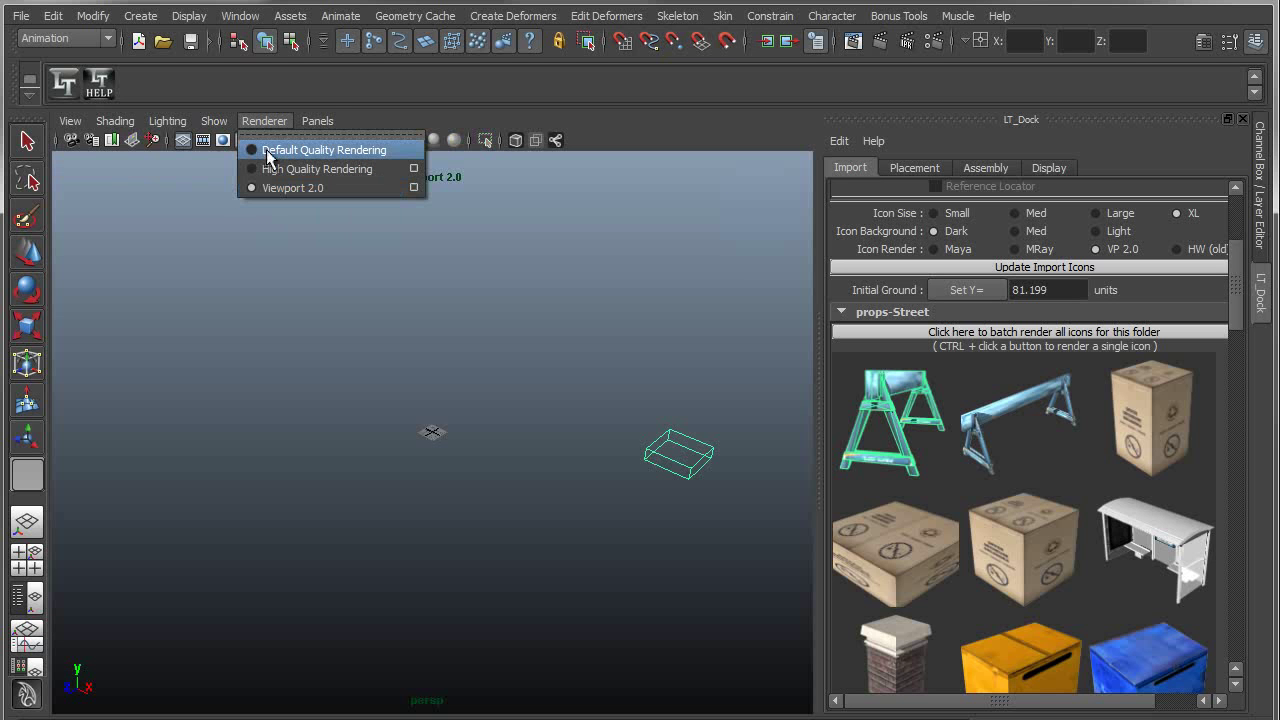
{"action": "key", "text": "Escape"}
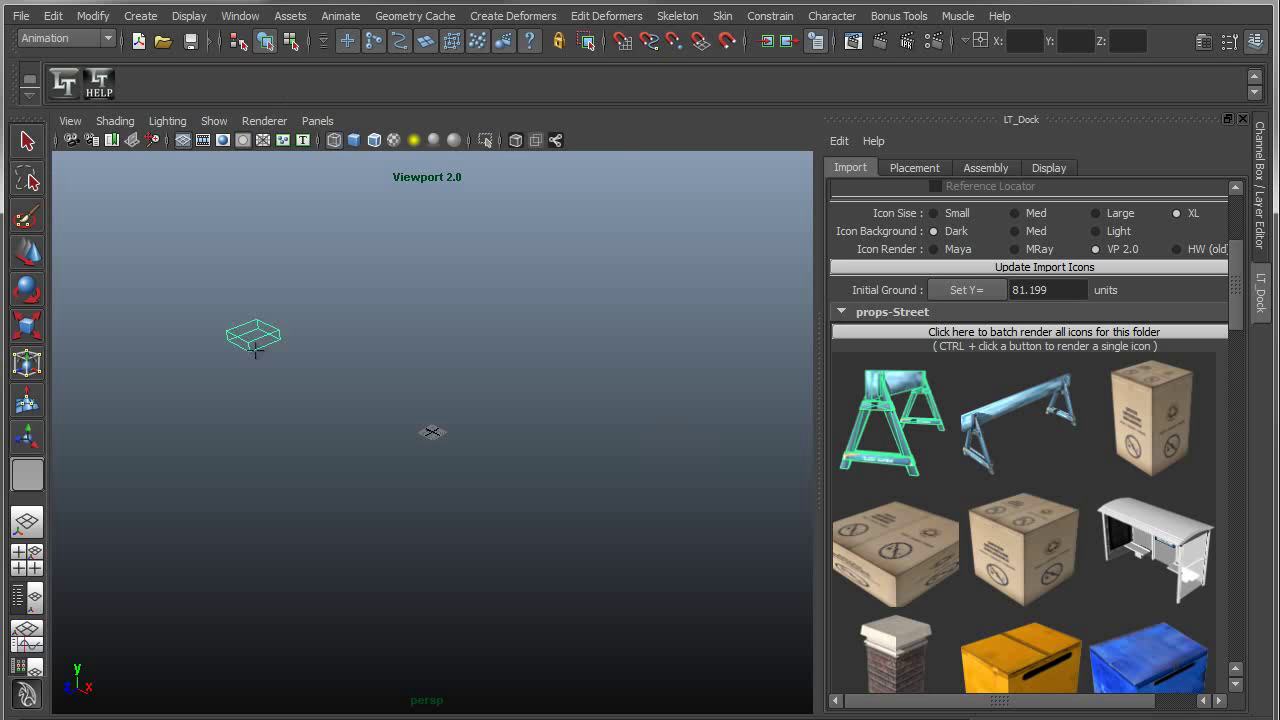
{"action": "left_click", "coordinate": [268, 122]}
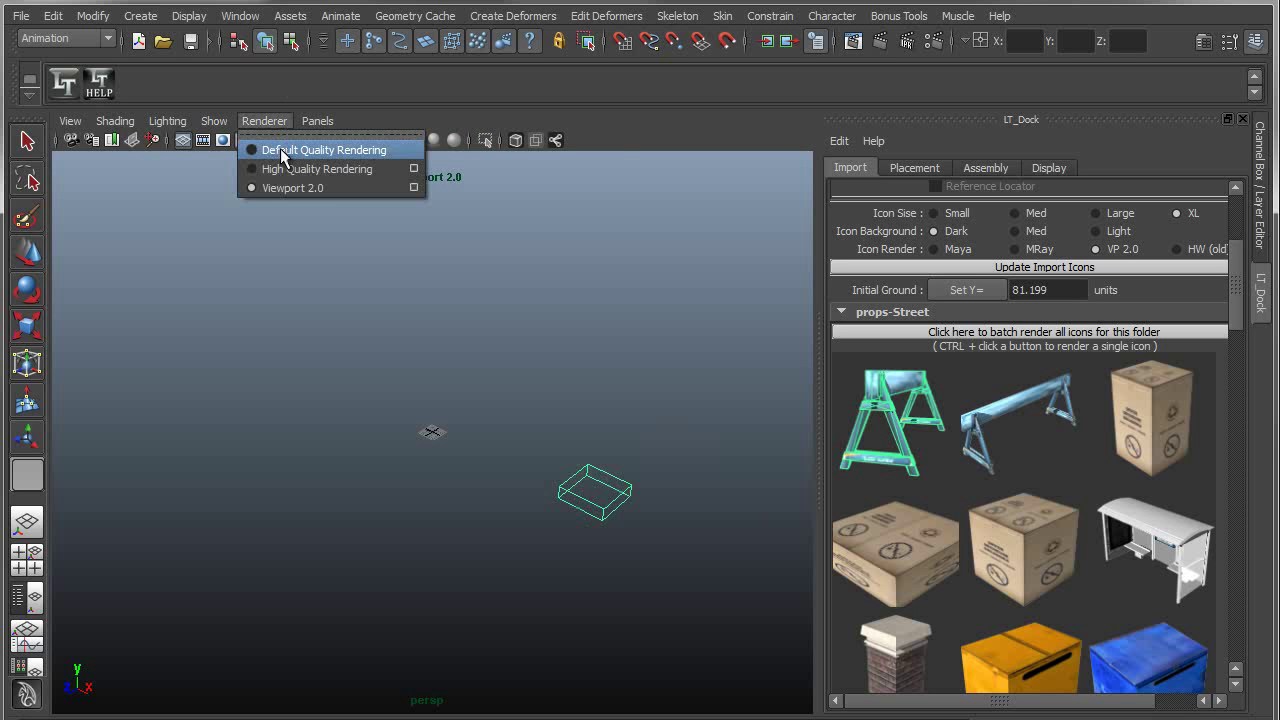
{"action": "left_click", "coordinate": [283, 151]}
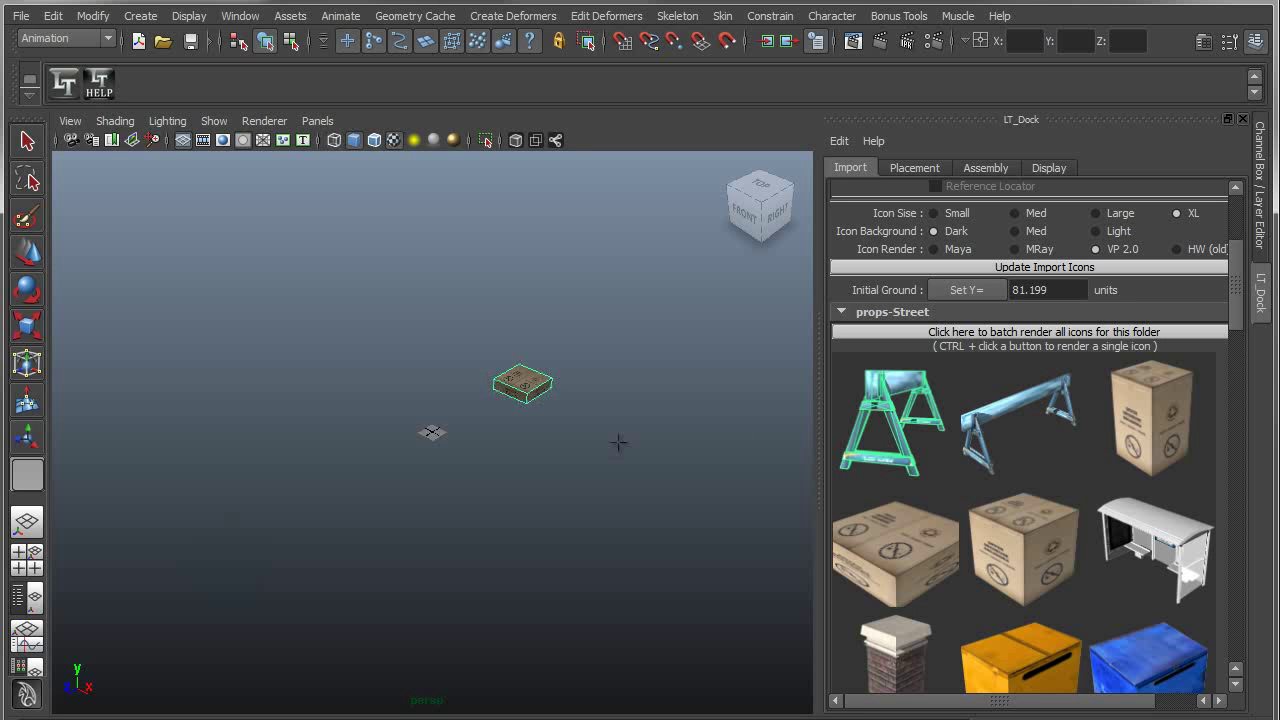
Step: Place a sawhorse on the left and an orange crate toward the centre
{"action": "left_click", "coordinate": [671, 421]}
{"action": "left_click_drag", "start_coordinate": [490, 372], "coordinate": [190, 470]}
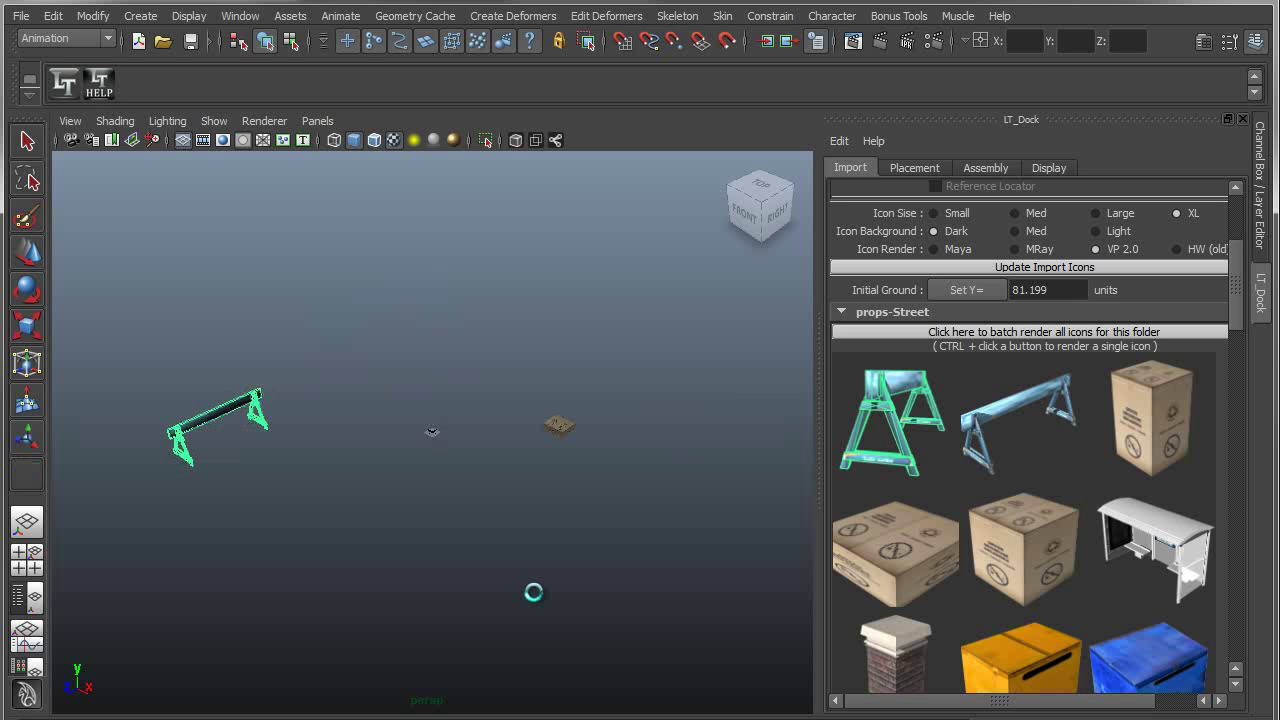
{"action": "left_click", "coordinate": [1028, 635]}
{"action": "left_click_drag", "start_coordinate": [517, 477], "coordinate": [447, 348]}
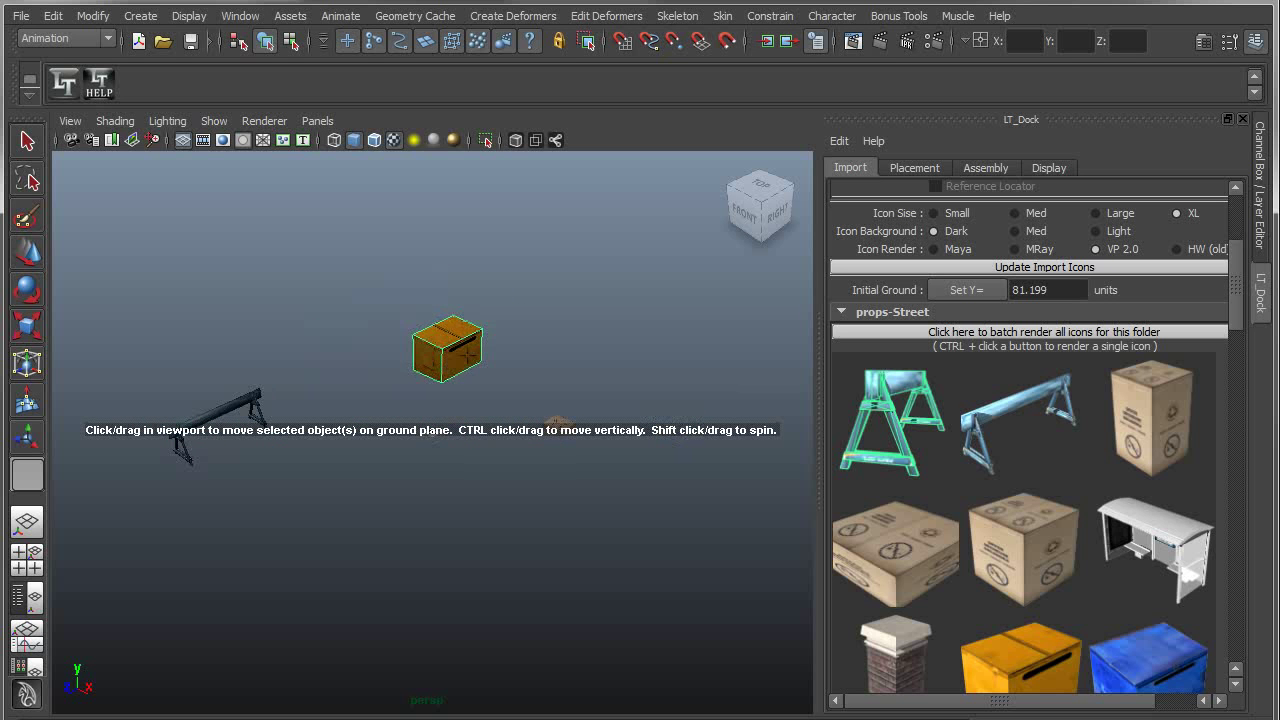
Step: Render the viewport in Viewport 2.0 and nudge the orange crate up-right
{"action": "left_click", "coordinate": [256, 120]}
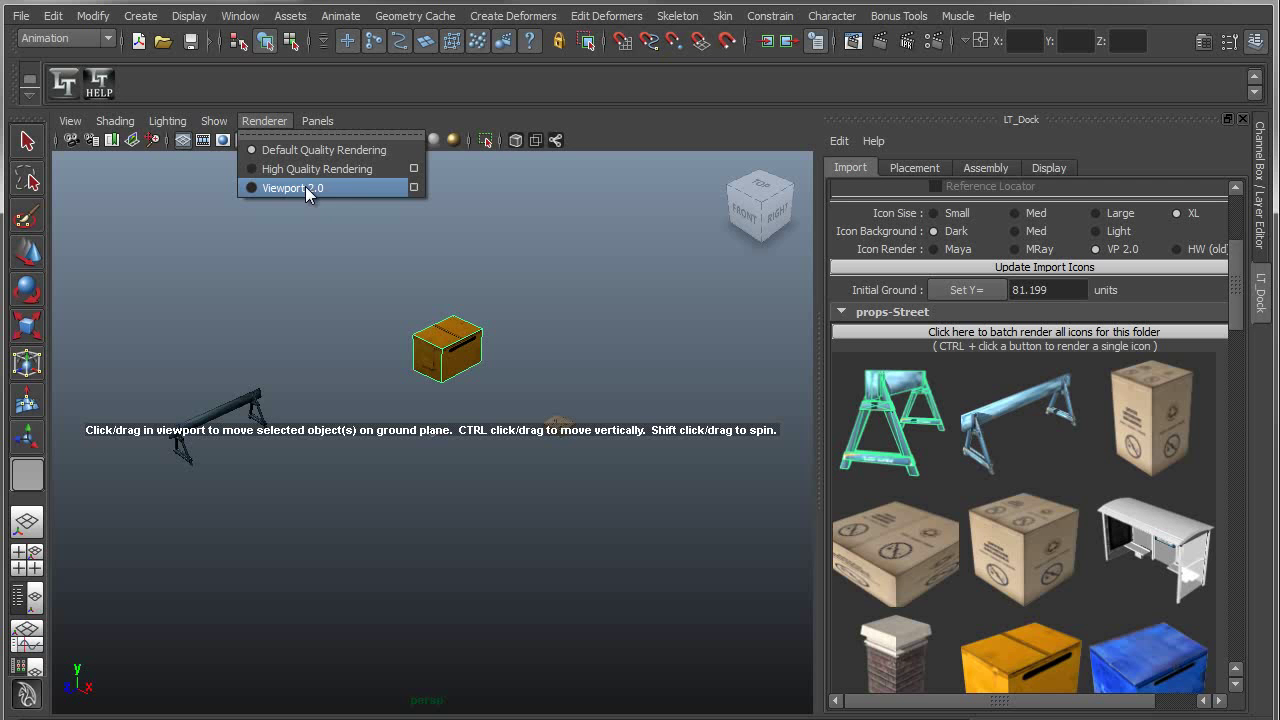
{"action": "left_click", "coordinate": [340, 187]}
{"action": "left_click_drag", "start_coordinate": [386, 371], "coordinate": [421, 364]}
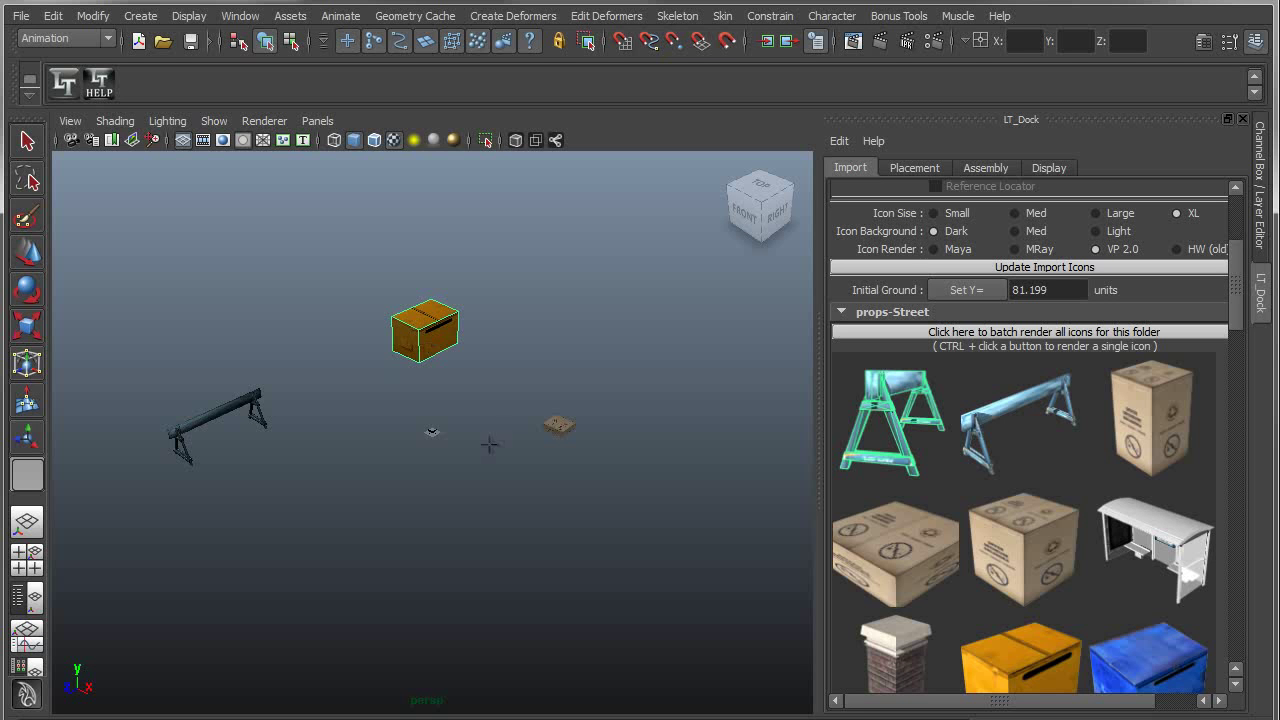
Step: Select the small flat box and scale it up into a large crate
{"action": "key", "text": "q"}
{"action": "left_click_drag", "start_coordinate": [547, 398], "coordinate": [626, 471]}
{"action": "key", "text": "r"}
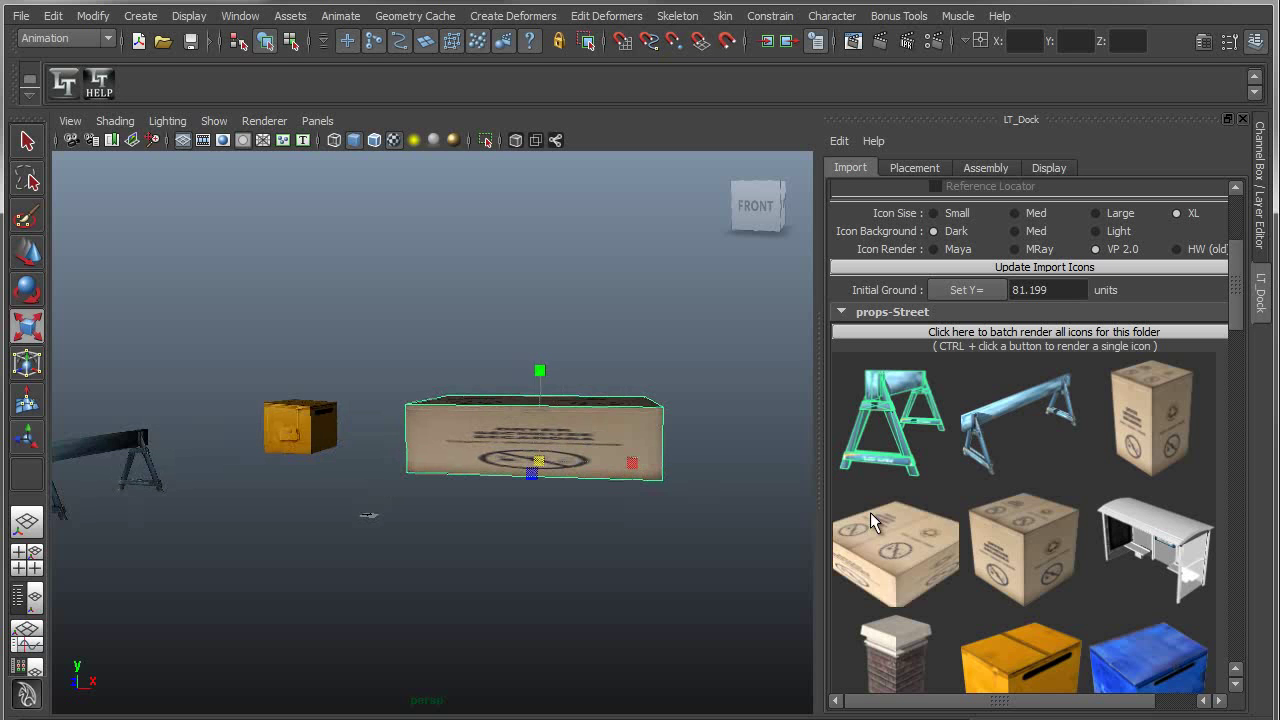
Step: Add the box3 prop and position it on top of the large crate
{"action": "left_click", "coordinate": [1039, 521]}
{"action": "left_click_drag", "start_coordinate": [366, 455], "coordinate": [463, 504]}
{"action": "left_click_drag", "start_coordinate": [645, 392], "coordinate": [664, 402]}
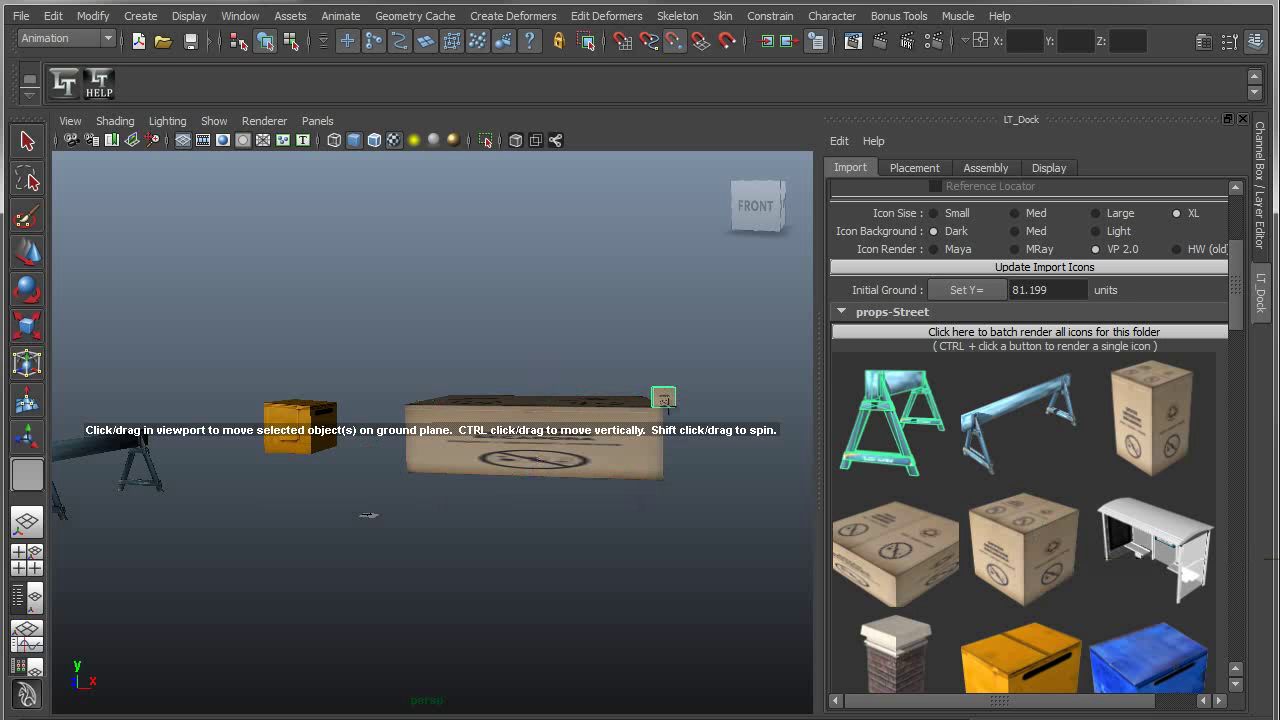
{"action": "left_click_drag", "start_coordinate": [368, 514], "coordinate": [540, 540], "text": "alt"}
{"action": "left_click_drag", "start_coordinate": [549, 431], "coordinate": [253, 649]}
{"action": "left_click_drag", "start_coordinate": [595, 450], "coordinate": [677, 460]}
{"action": "scroll", "coordinate": [677, 460], "scroll_direction": "down", "scroll_amount": 2}
{"action": "scroll", "coordinate": [691, 543], "scroll_direction": "up", "scroll_amount": 5}
{"action": "scroll", "coordinate": [714, 523], "scroll_direction": "down", "scroll_amount": 3}
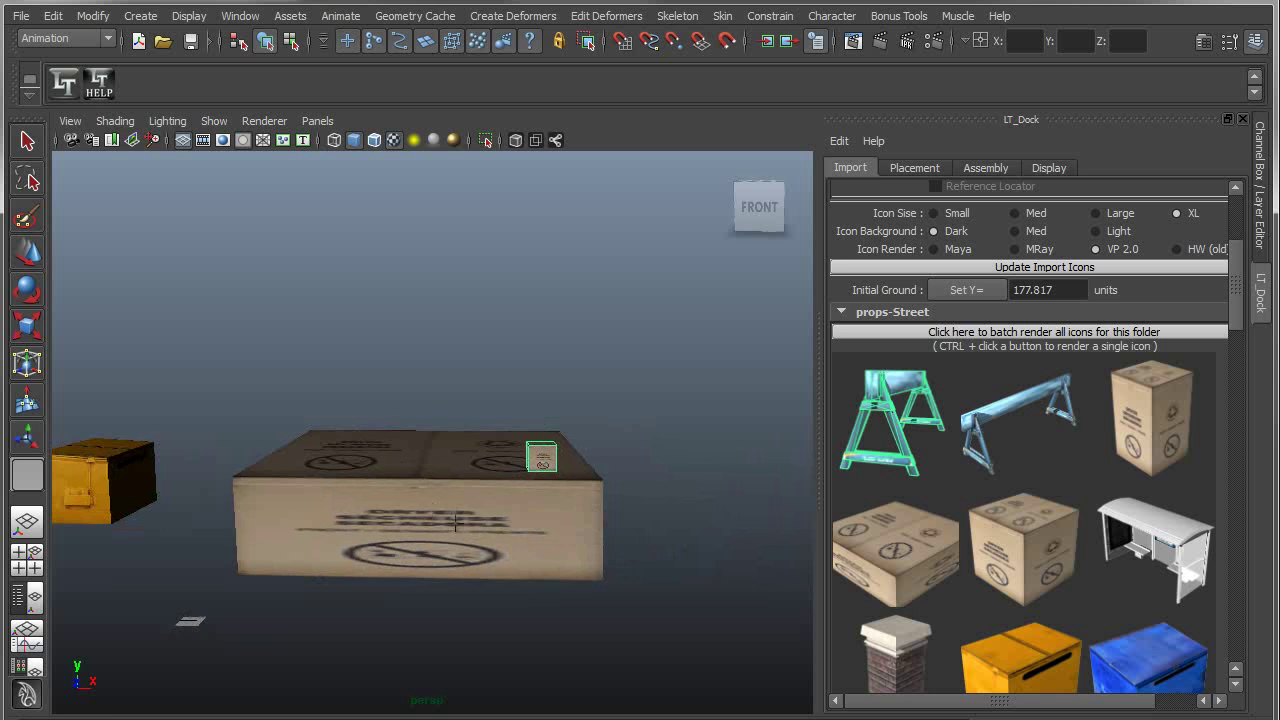
{"action": "left_click_drag", "start_coordinate": [460, 526], "coordinate": [456, 527], "text": "alt"}
{"action": "scroll", "coordinate": [454, 528], "scroll_direction": "down", "scroll_amount": 2}
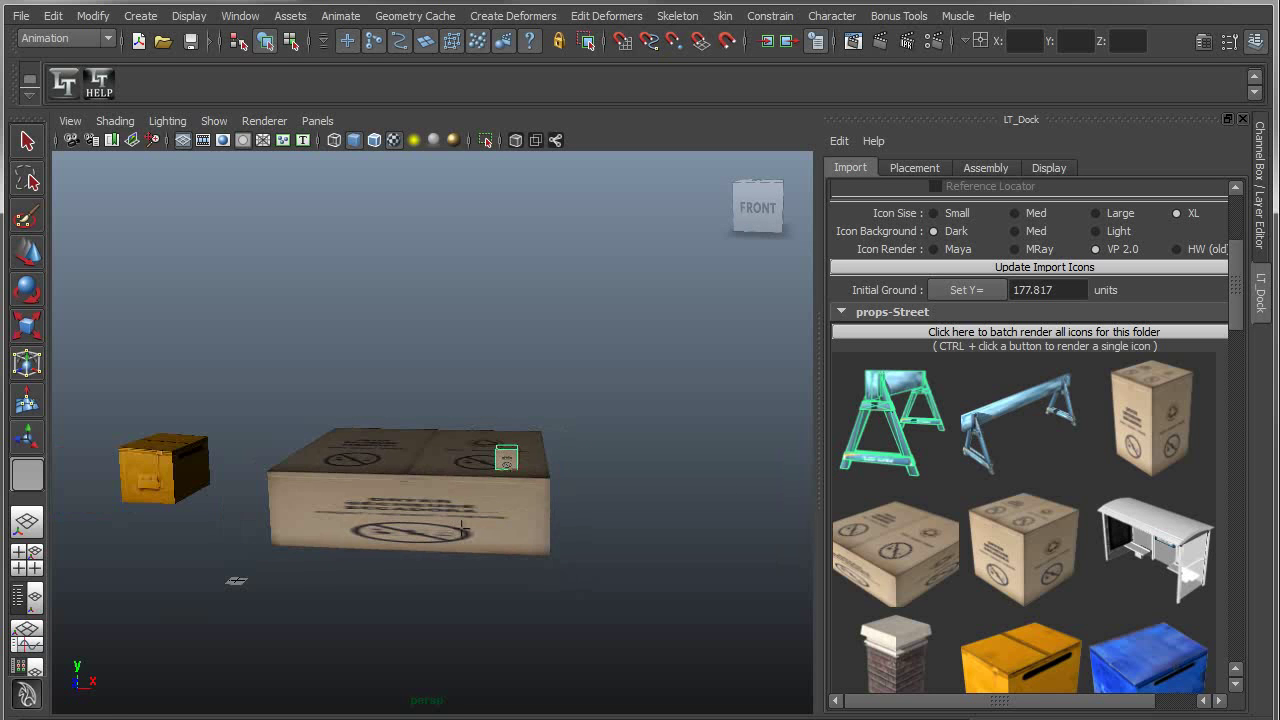
Step: Import the brick pillar, set it on the crate and scale it up
{"action": "left_click", "coordinate": [897, 655]}
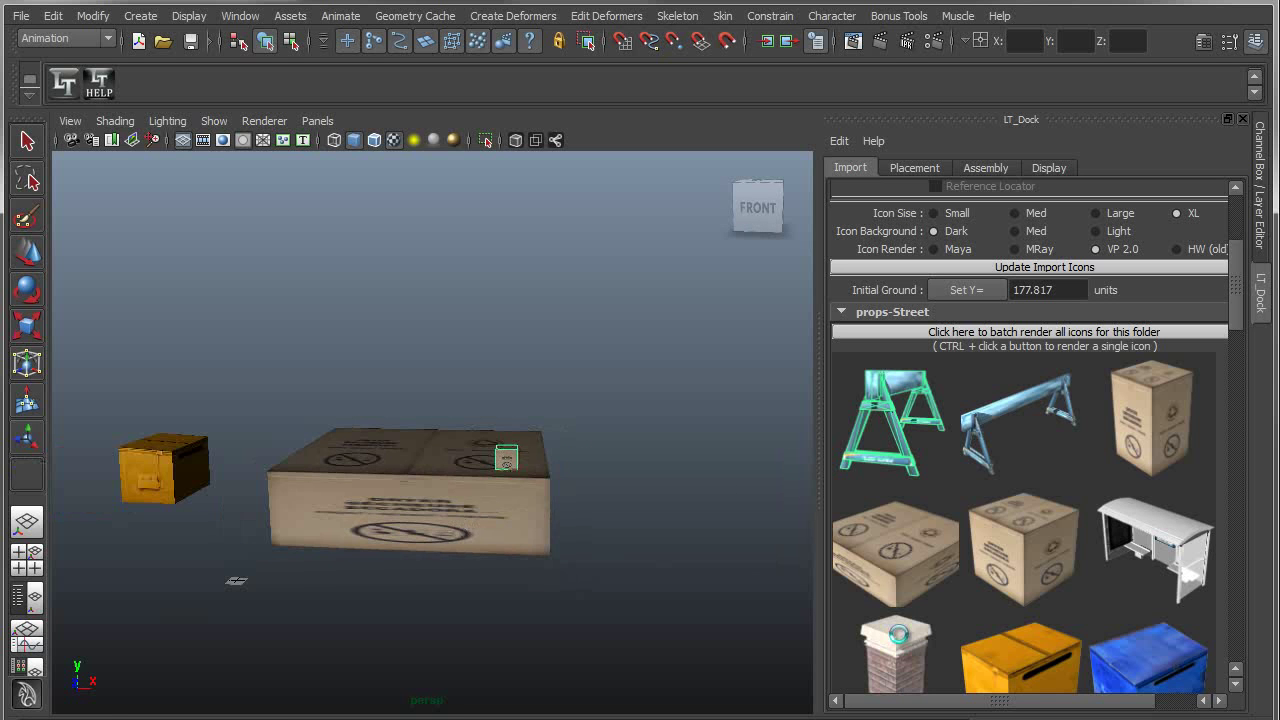
{"action": "left_click_drag", "start_coordinate": [303, 612], "coordinate": [362, 510]}
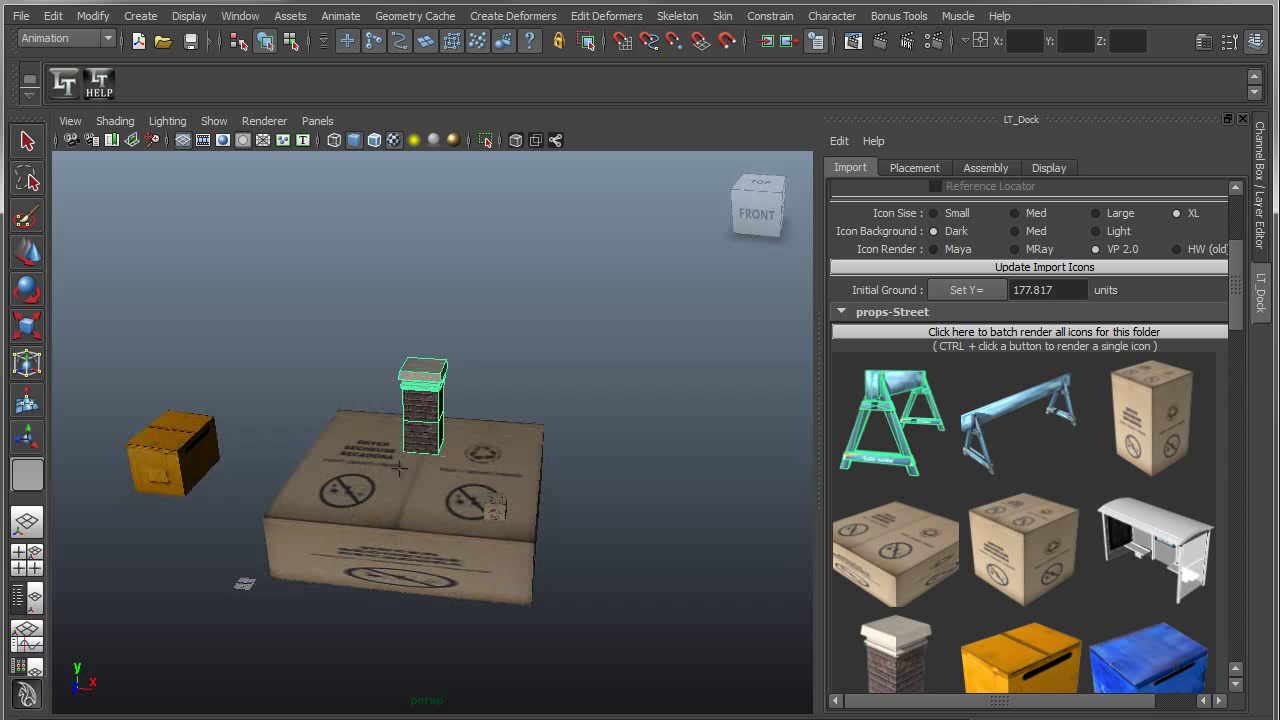
{"action": "key", "text": "r"}
{"action": "left_click_drag", "start_coordinate": [425, 446], "coordinate": [508, 447]}
{"action": "right_click_drag", "start_coordinate": [440, 390], "coordinate": [526, 471], "text": "alt"}
Step: Select the pillar's top face and set the ground height to it with Set Y=
{"action": "key", "text": "F11"}
{"action": "left_click", "coordinate": [442, 348]}
{"action": "scroll", "coordinate": [1037, 392], "scroll_direction": "down", "scroll_amount": 2}
{"action": "scroll", "coordinate": [1037, 392], "scroll_direction": "up", "scroll_amount": 4}
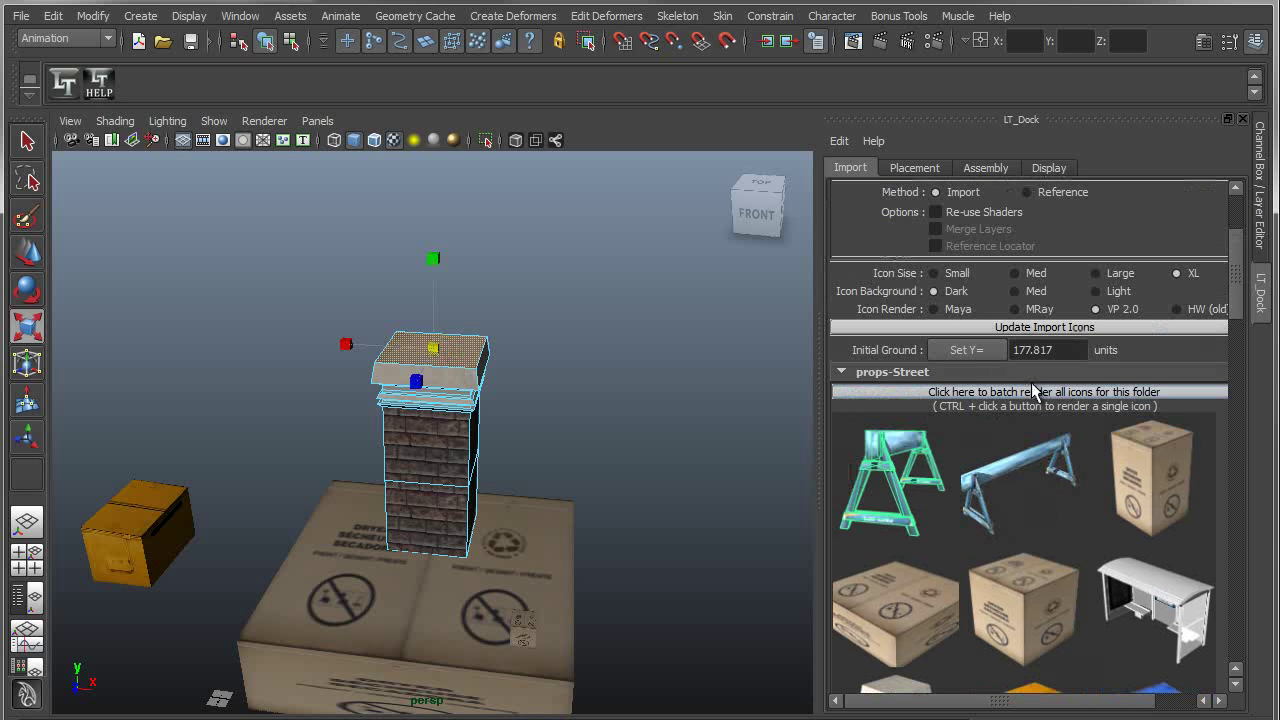
{"action": "left_click", "coordinate": [966, 354]}
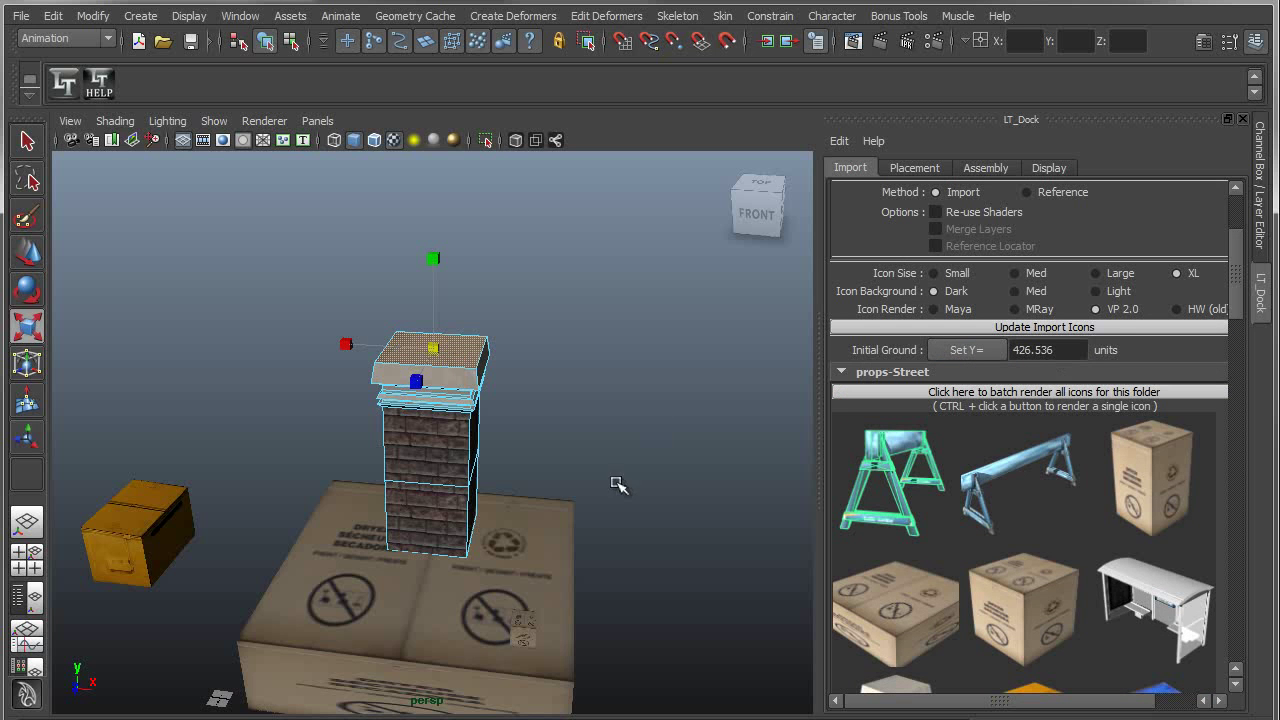
Step: Place a fire hydrant on top of the pillar
{"action": "scroll", "coordinate": [657, 433], "scroll_direction": "down", "scroll_amount": 3}
{"action": "scroll", "coordinate": [1036, 510], "scroll_direction": "down", "scroll_amount": 8}
{"action": "scroll", "coordinate": [1032, 515], "scroll_direction": "down", "scroll_amount": 10}
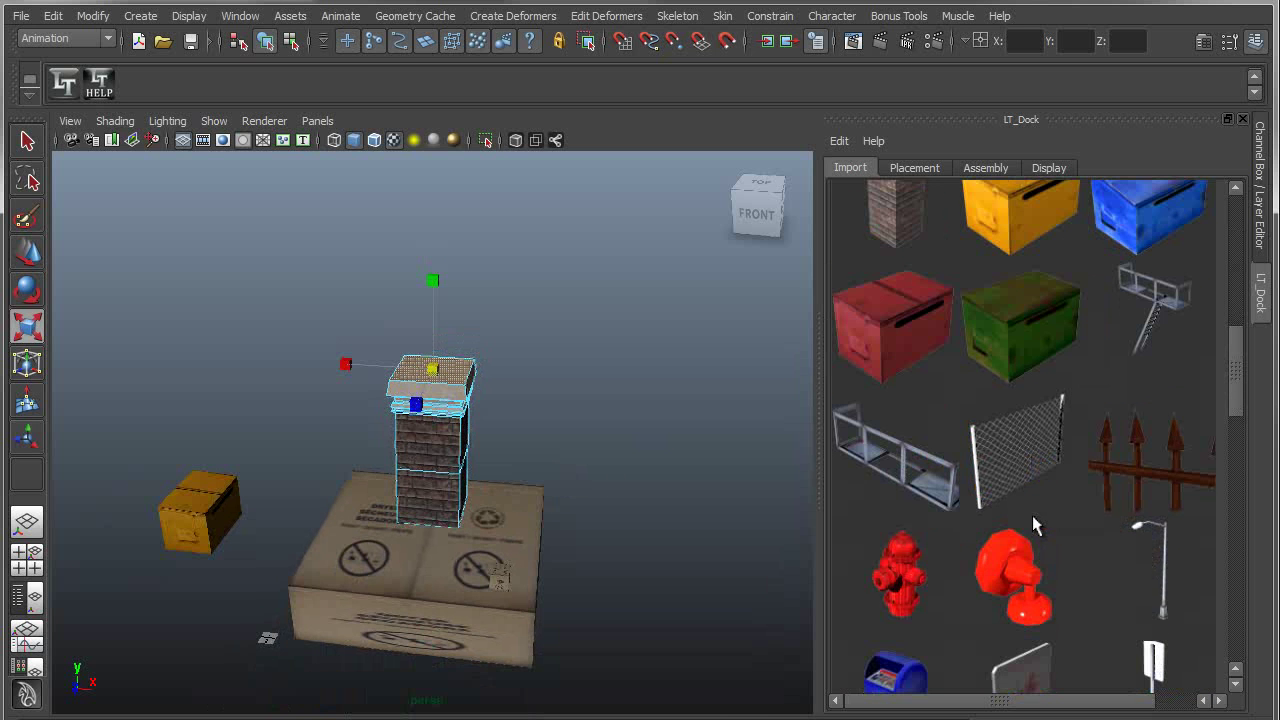
{"action": "left_click", "coordinate": [434, 358]}
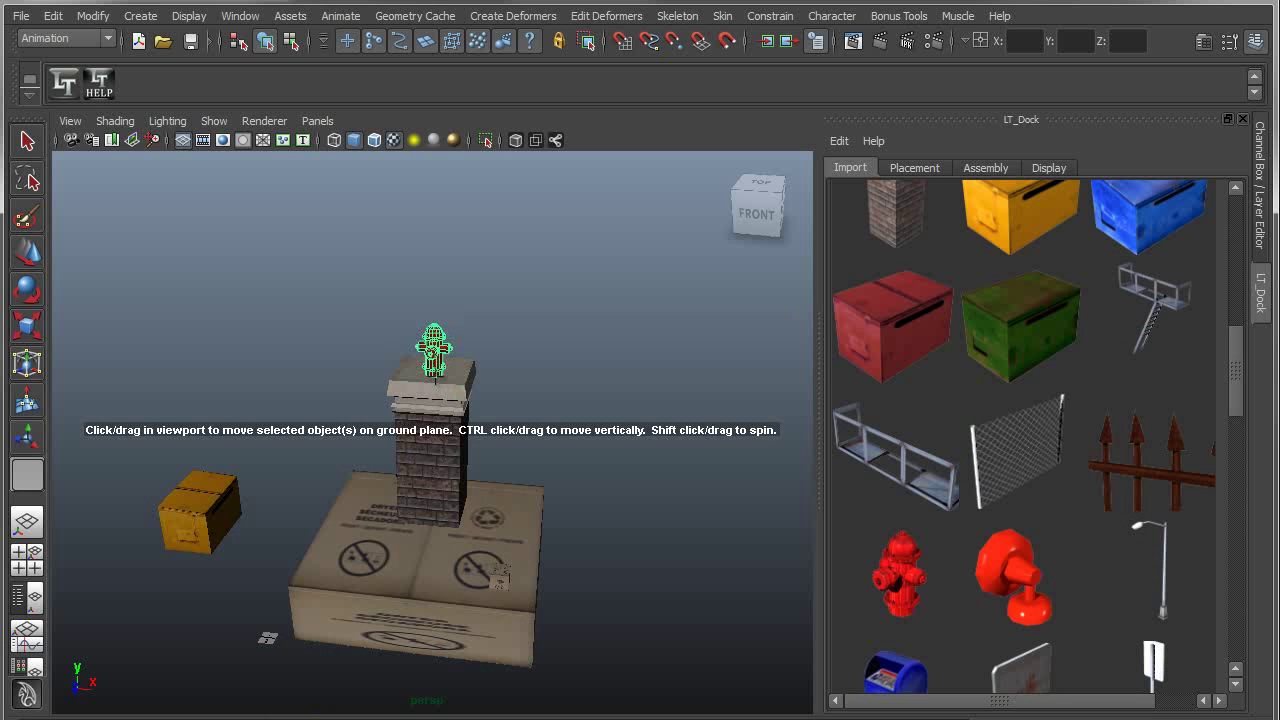
{"action": "scroll", "coordinate": [540, 414], "scroll_direction": "up", "scroll_amount": 5}
Step: Lift the hydrant off the pillar top and slide it to a spot on the crate
{"action": "scroll", "coordinate": [540, 414], "scroll_direction": "down", "scroll_amount": 5}
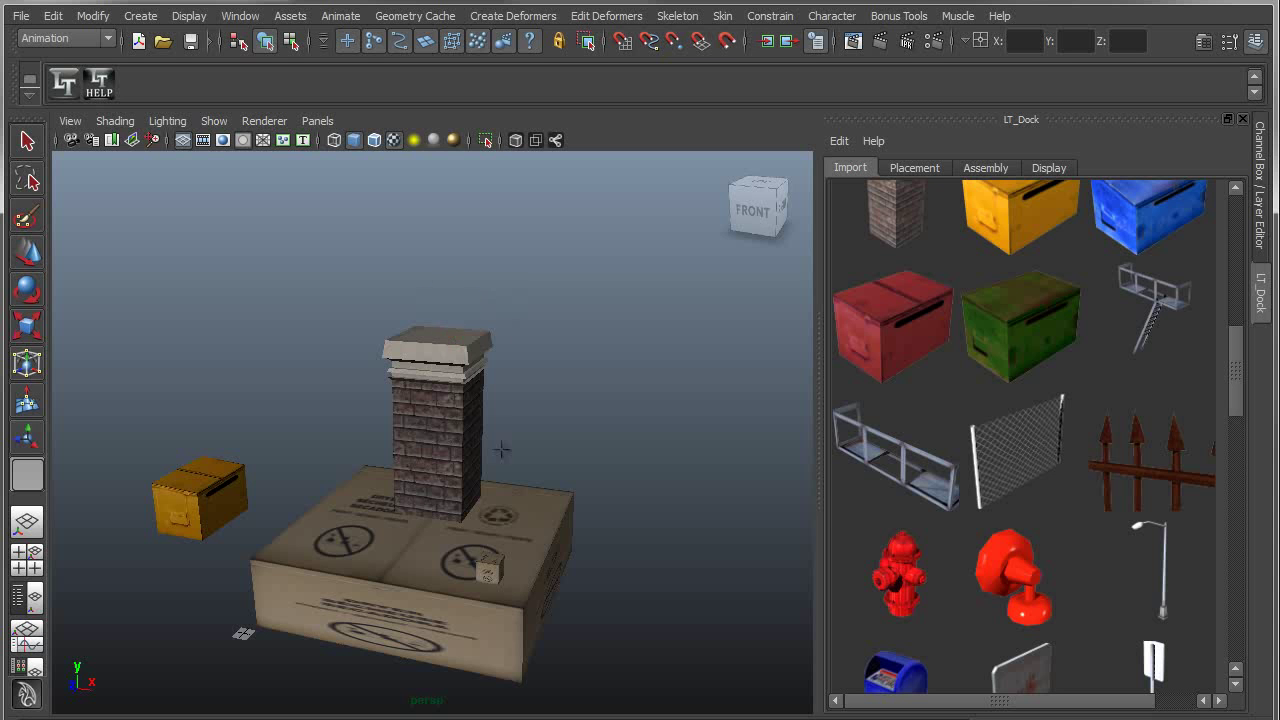
{"action": "mouse_move", "coordinate": [514, 330]}
{"action": "middle_mouse_down"}
{"action": "mouse_move", "coordinate": [528, 231]}
{"action": "mouse_move", "coordinate": [517, 314]}
{"action": "mouse_move", "coordinate": [536, 330]}
{"action": "middle_mouse_up"}
{"action": "middle_click_drag", "start_coordinate": [440, 326], "coordinate": [585, 530]}
Step: Import two more hydrants beside the pillar, then float one above the chimney cap
{"action": "left_click", "coordinate": [898, 565]}
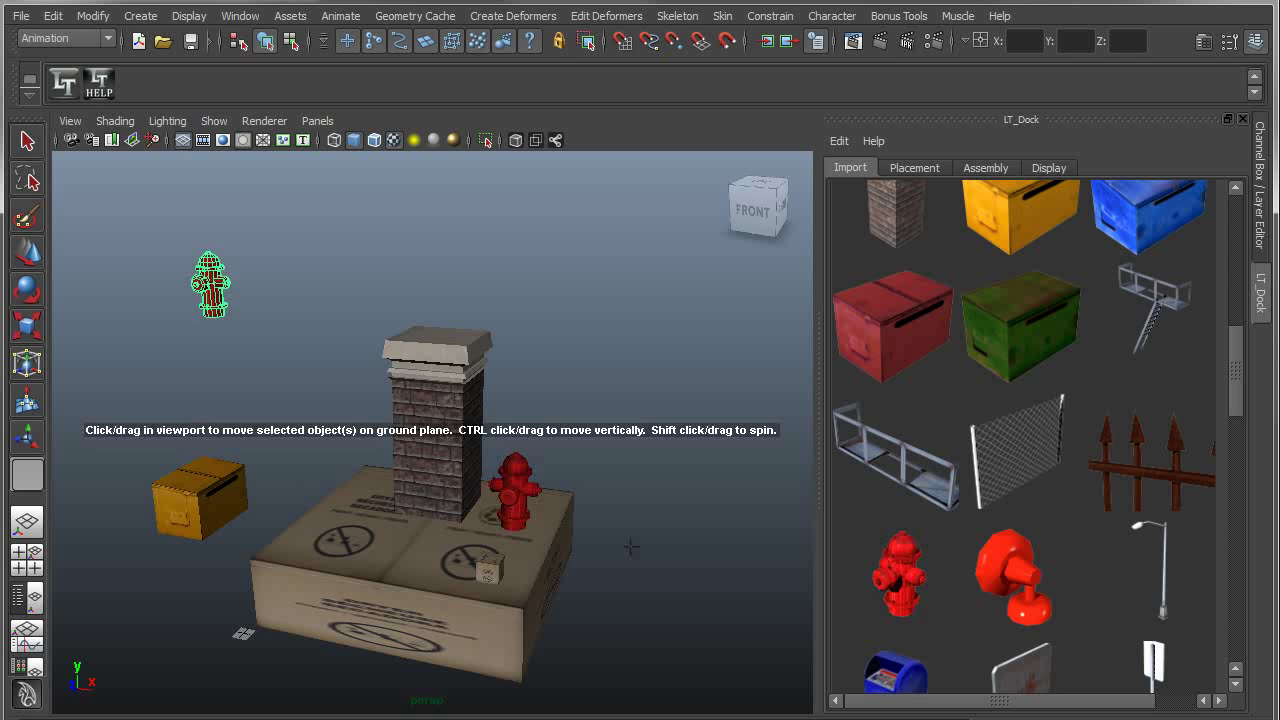
{"action": "middle_click_drag", "start_coordinate": [514, 440], "coordinate": [563, 576]}
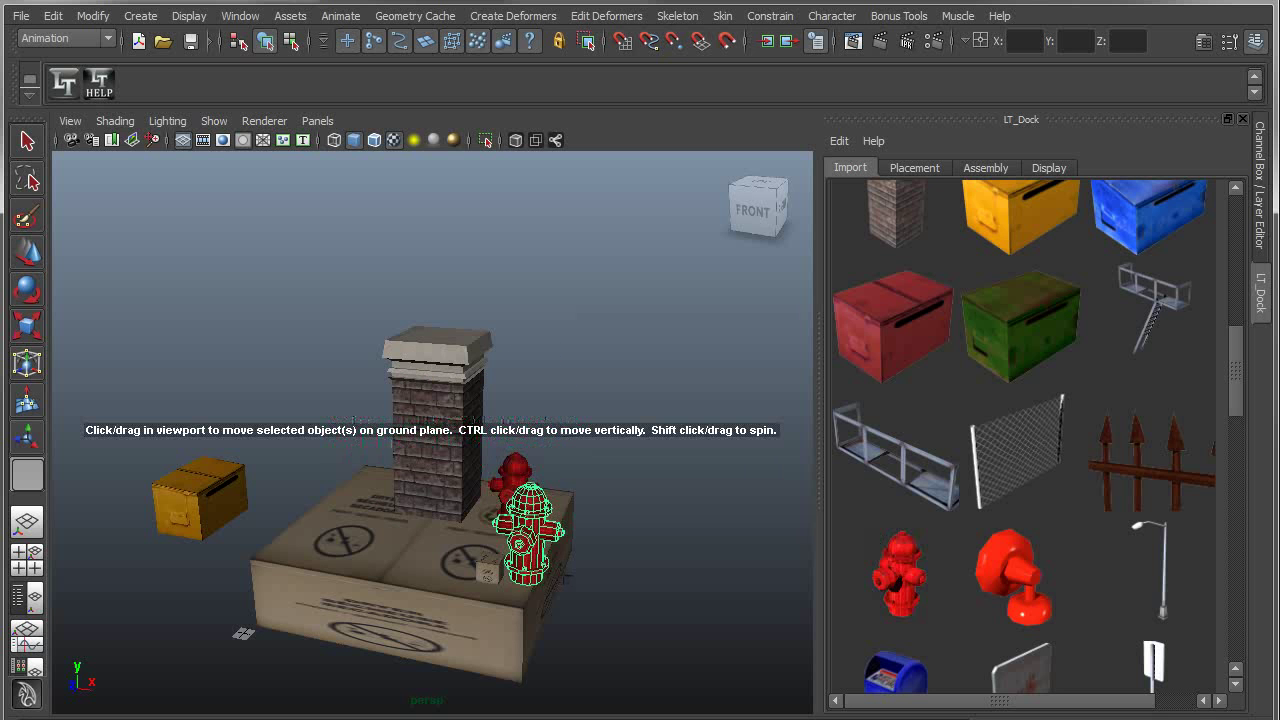
{"action": "left_click", "coordinate": [898, 565]}
{"action": "left_click_drag", "start_coordinate": [520, 455], "coordinate": [611, 505]}
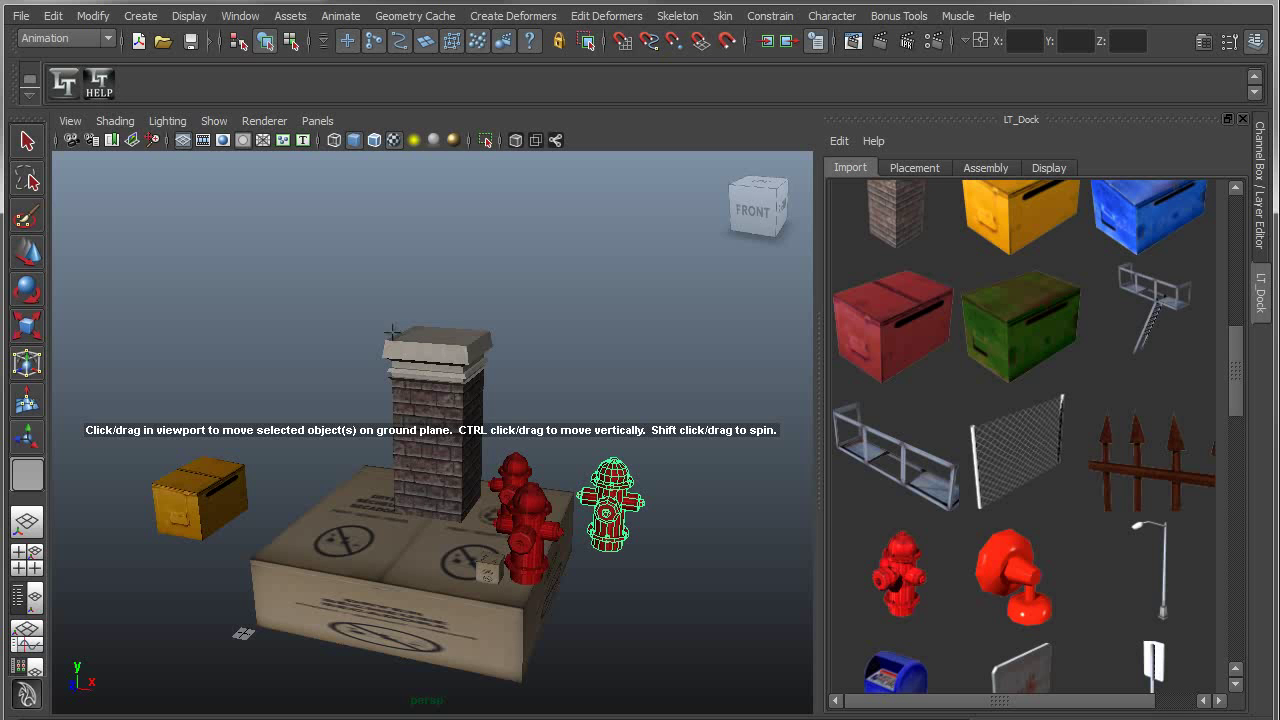
{"action": "left_click", "coordinate": [458, 336]}
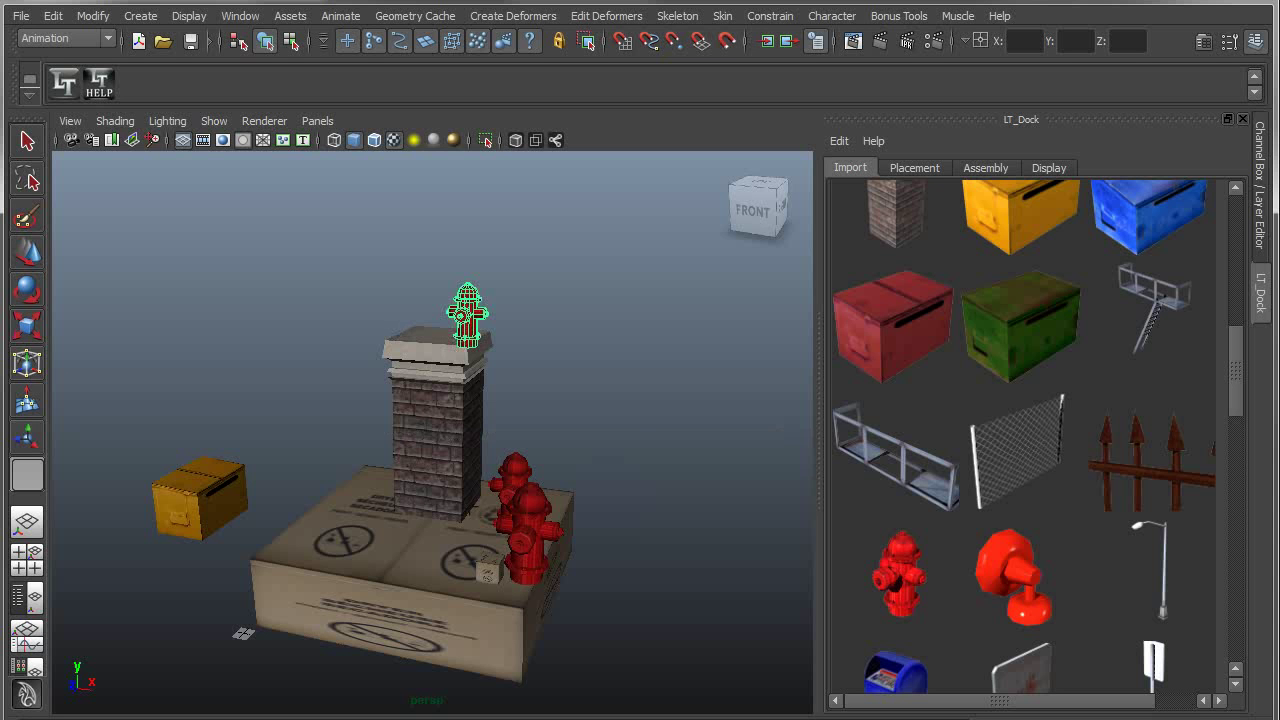
{"action": "middle_click_drag", "start_coordinate": [589, 342], "coordinate": [392, 340]}
Step: Select the lower hydrant and use Set Y= to make 408.020 the ground height
{"action": "scroll", "coordinate": [975, 430], "scroll_direction": "up", "scroll_amount": 8}
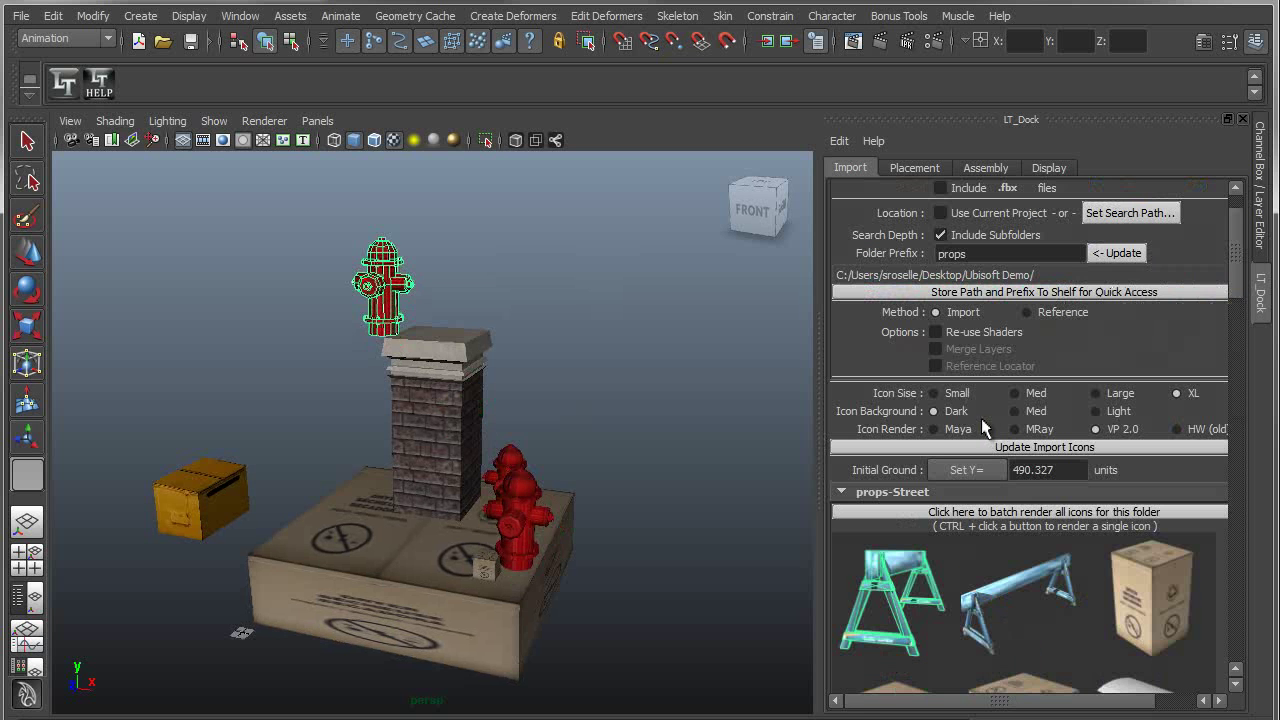
{"action": "left_click", "coordinate": [968, 470]}
{"action": "right_click_drag", "start_coordinate": [518, 515], "coordinate": [470, 623]}
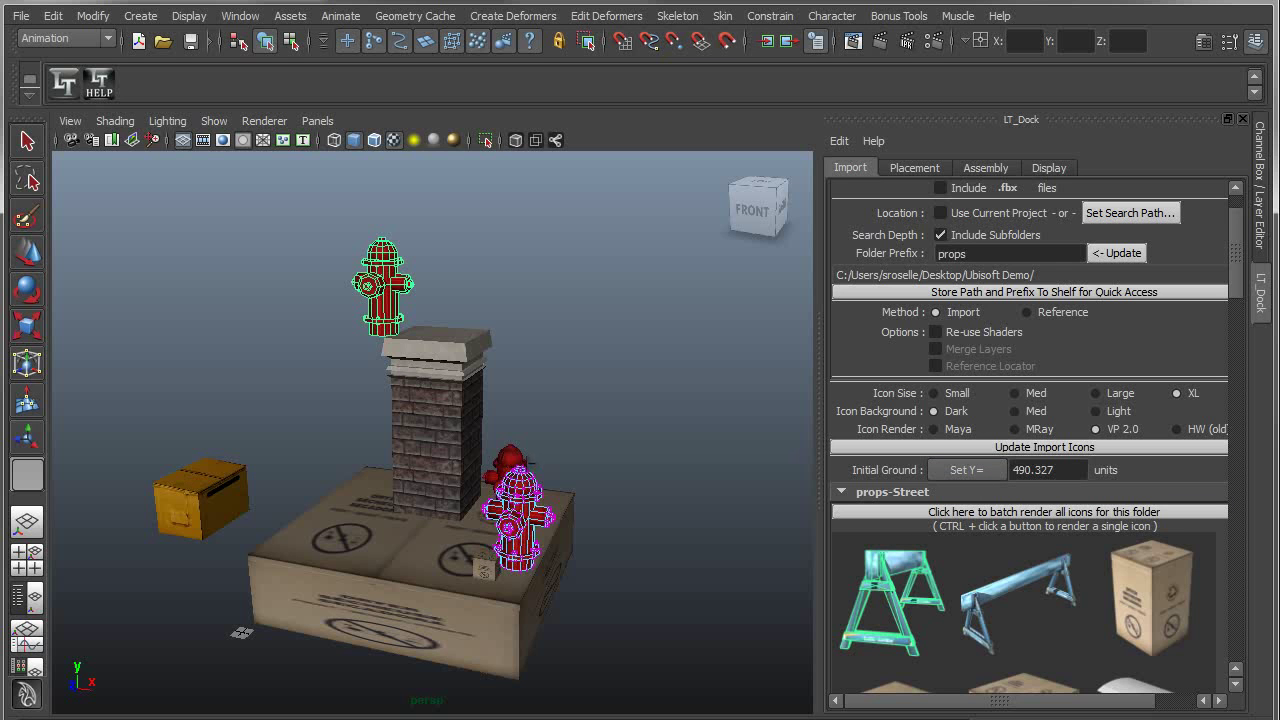
{"action": "key", "text": "q"}
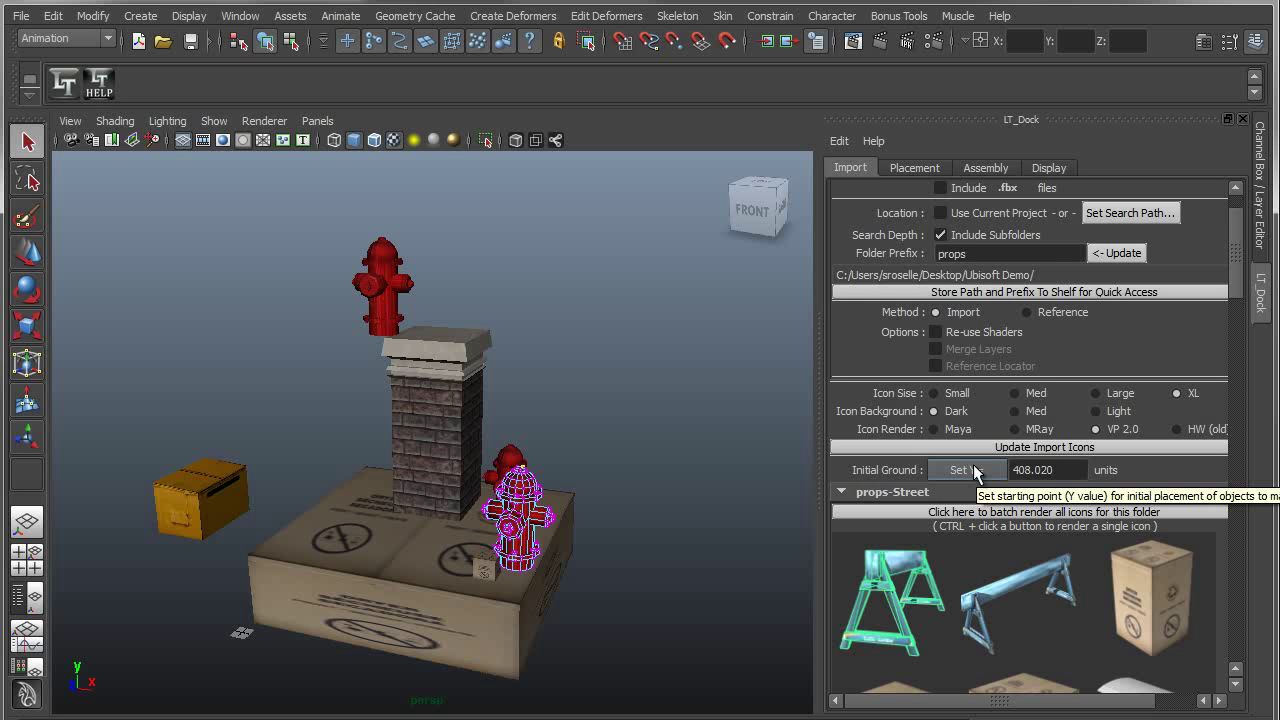
{"action": "left_click", "coordinate": [966, 470]}
{"action": "scroll", "coordinate": [424, 554], "scroll_direction": "down", "scroll_amount": 3}
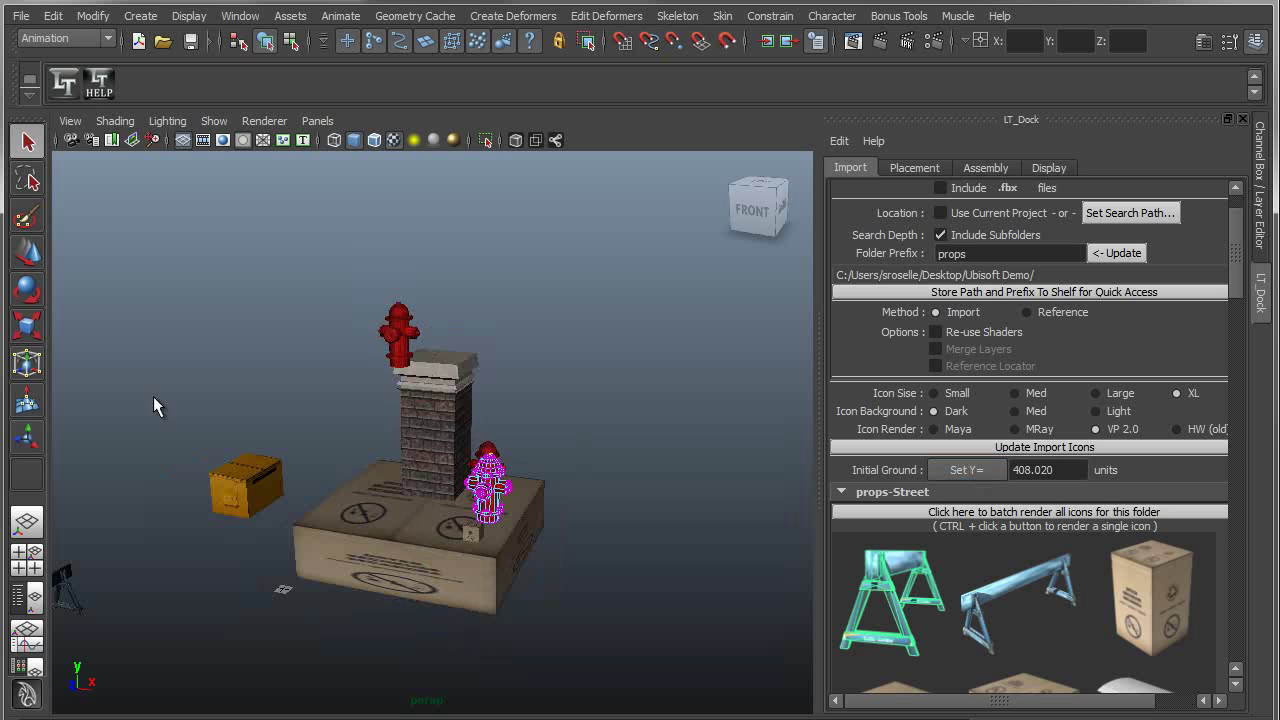
{"action": "left_click_drag", "start_coordinate": [523, 549], "coordinate": [560, 546], "text": "alt"}
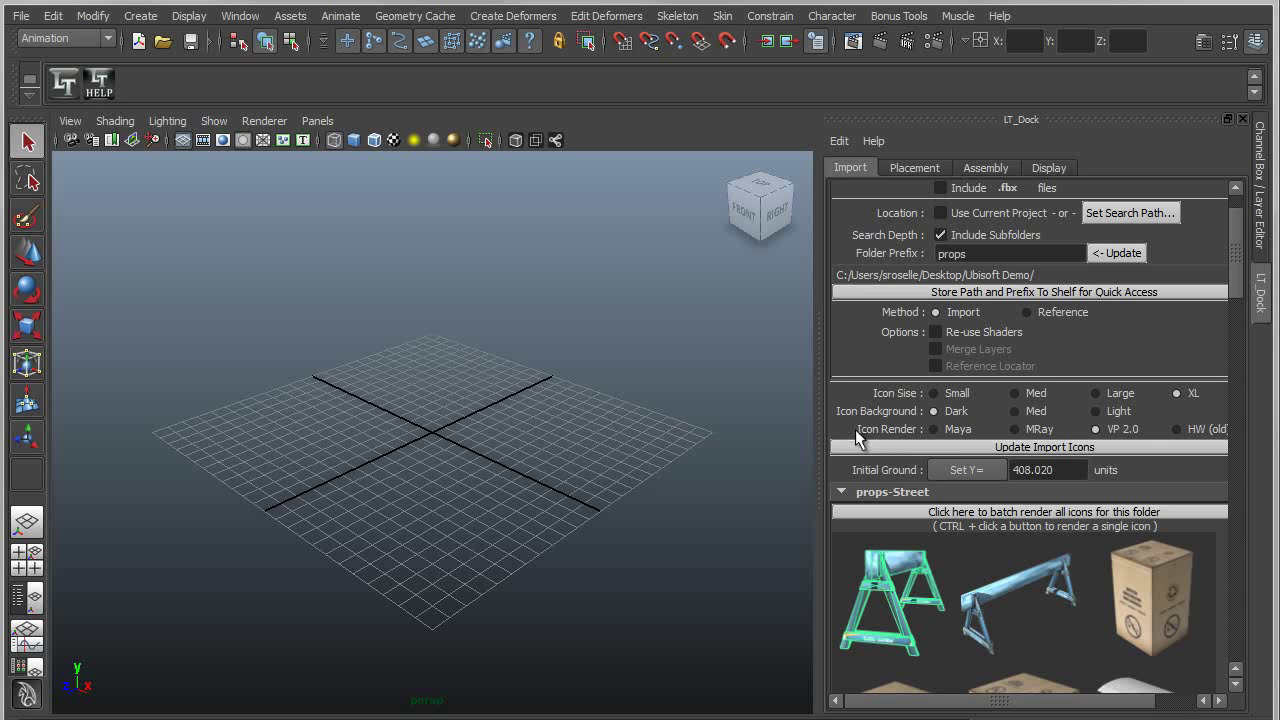
Step: Create a new sawhorse icon with the Maya renderer and re-render it from a front view
{"action": "left_click", "coordinate": [935, 430]}
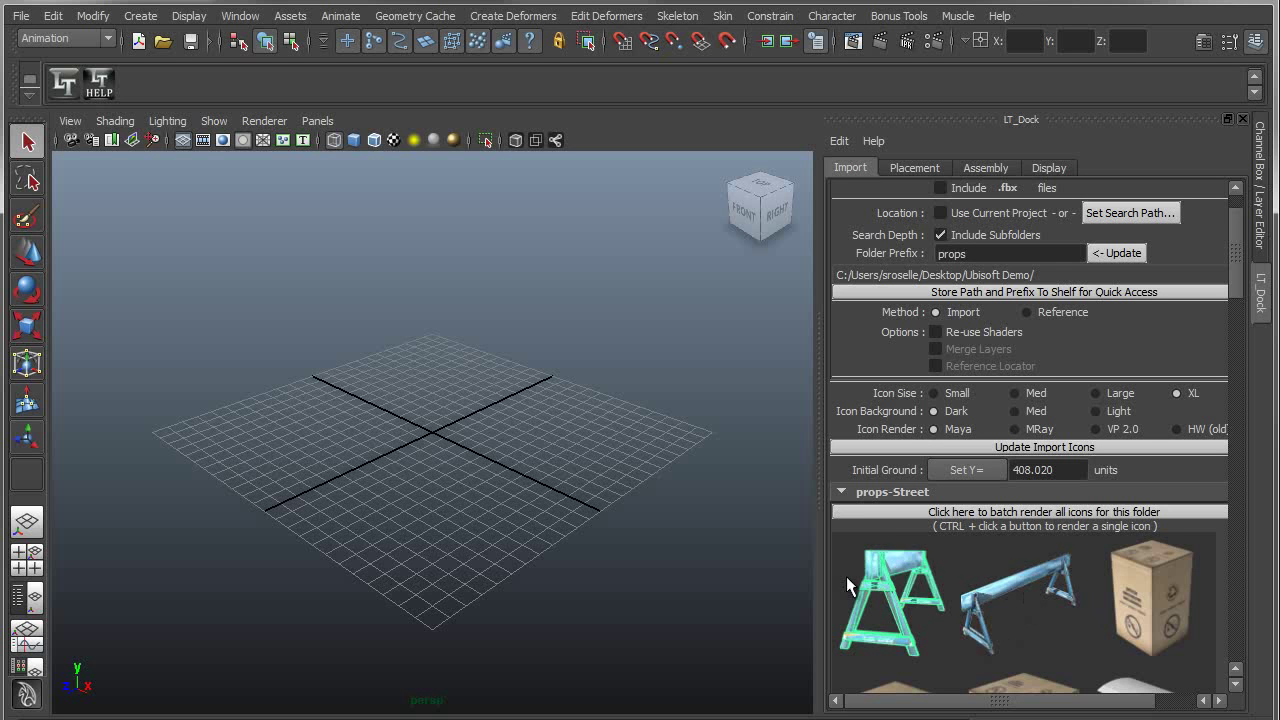
{"action": "left_click", "coordinate": [1030, 598], "text": "ctrl"}
{"action": "left_click", "coordinate": [1042, 596]}
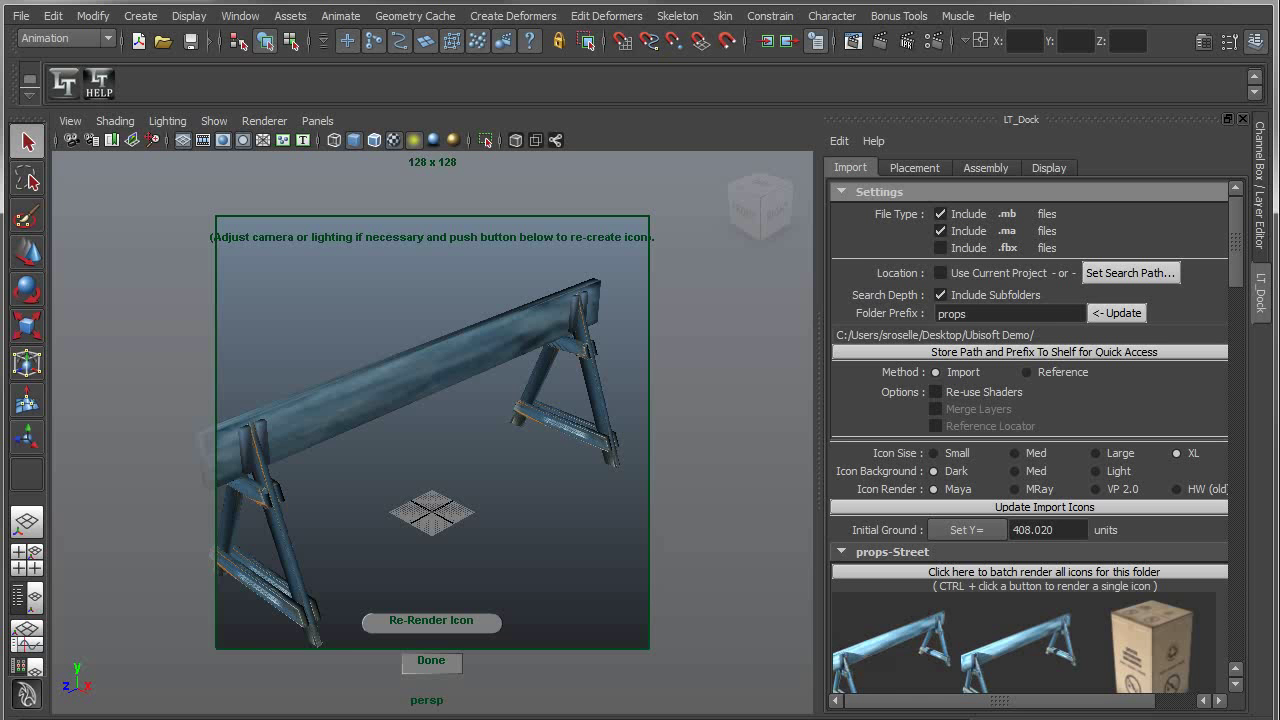
{"action": "left_click_drag", "start_coordinate": [461, 591], "coordinate": [547, 582], "text": "alt"}
{"action": "left_click", "coordinate": [470, 619]}
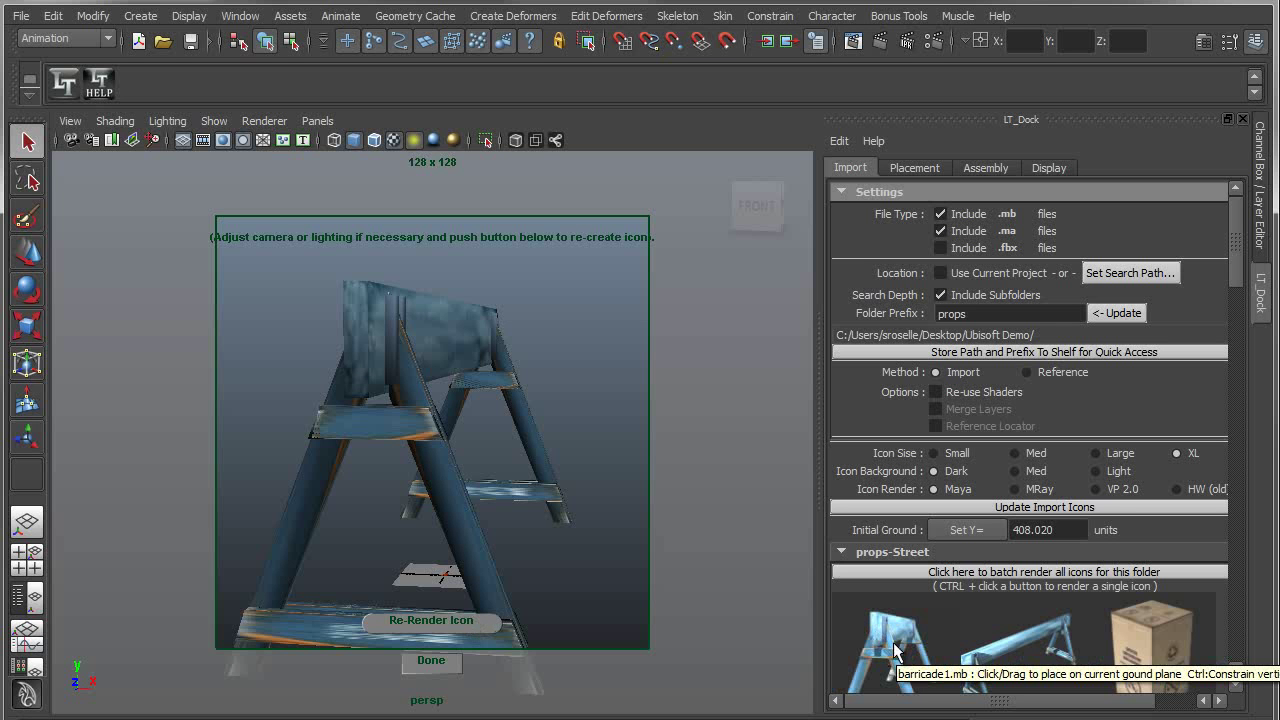
Step: Switch icon rendering to MRay and re-render the sawhorse icon several more times
{"action": "left_click", "coordinate": [1014, 489]}
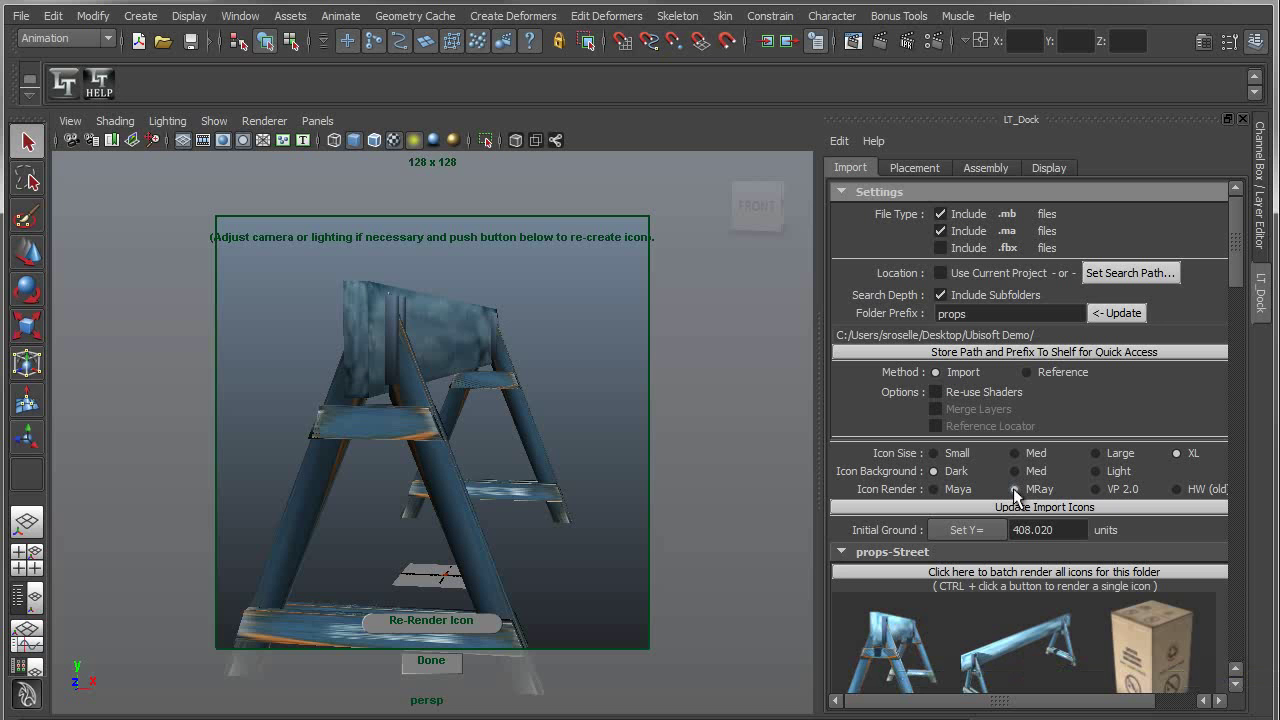
{"action": "left_click", "coordinate": [453, 622]}
{"action": "left_click", "coordinate": [436, 618]}
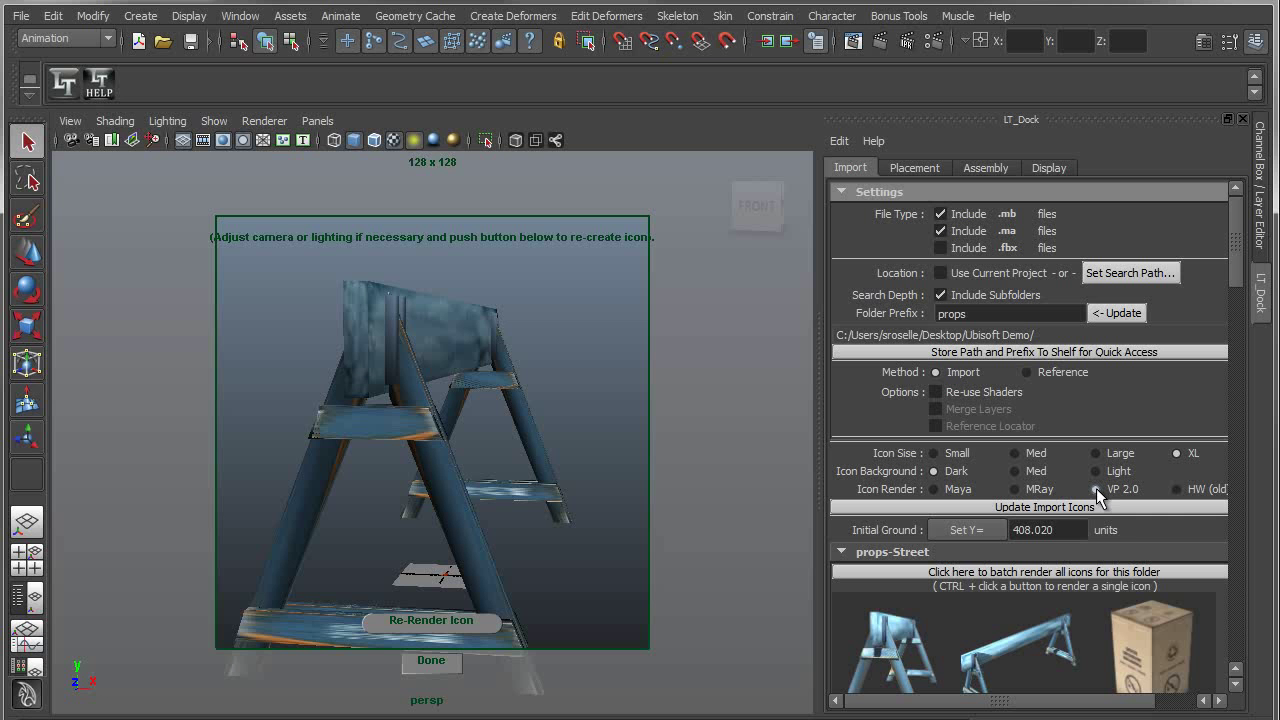
{"action": "left_click", "coordinate": [432, 620]}
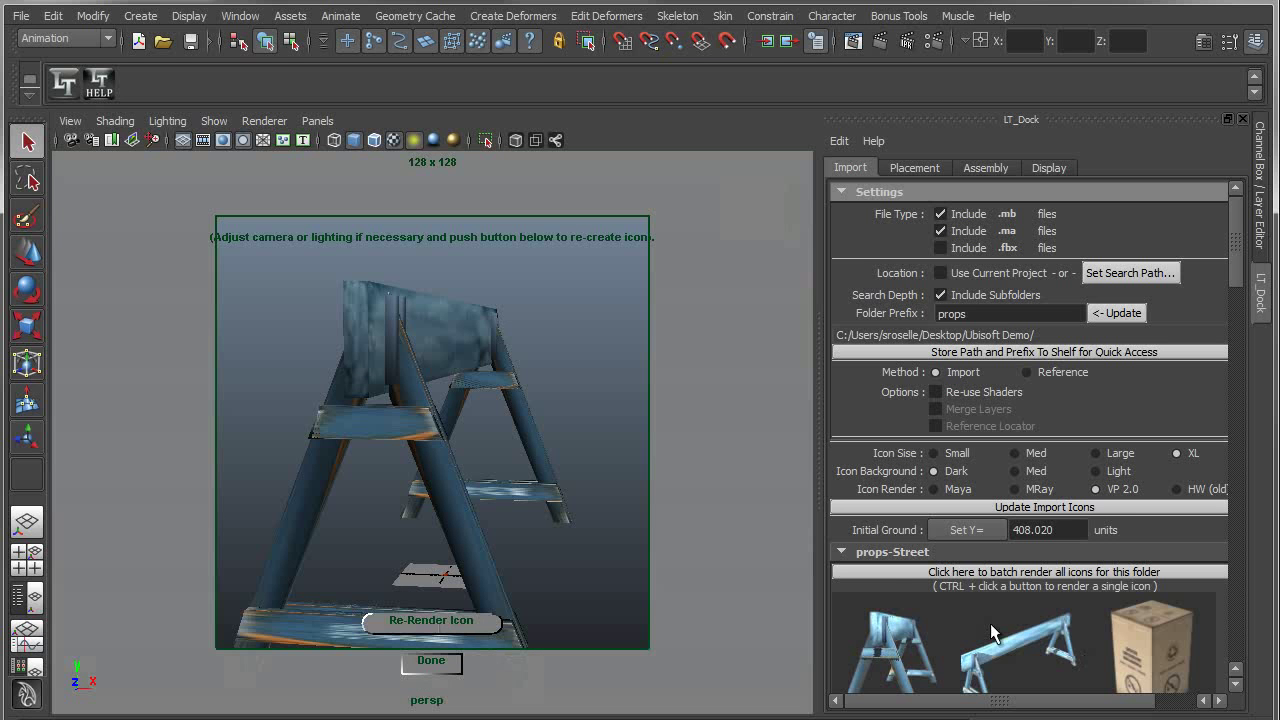
Step: Frame the sawhorse closer in the icon view and re-render its icon
{"action": "left_click_drag", "start_coordinate": [364, 392], "coordinate": [416, 389], "text": "alt"}
{"action": "left_click", "coordinate": [428, 335]}
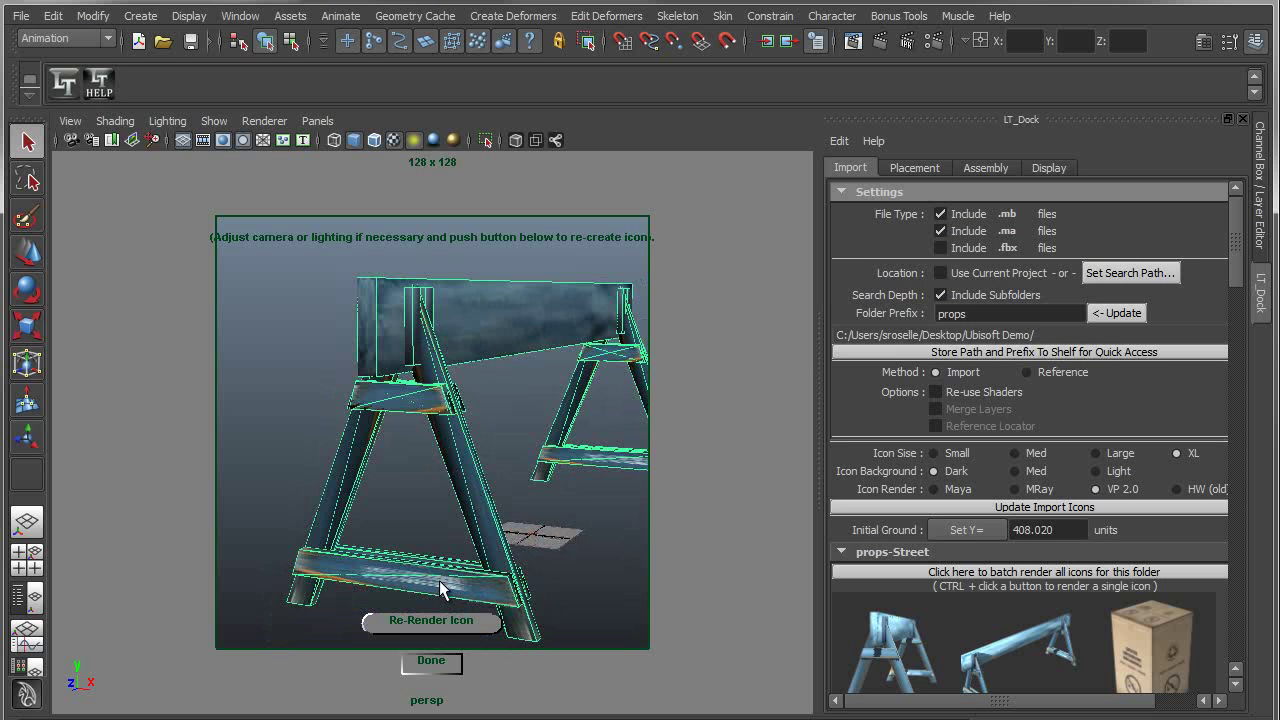
{"action": "left_click", "coordinate": [438, 619]}
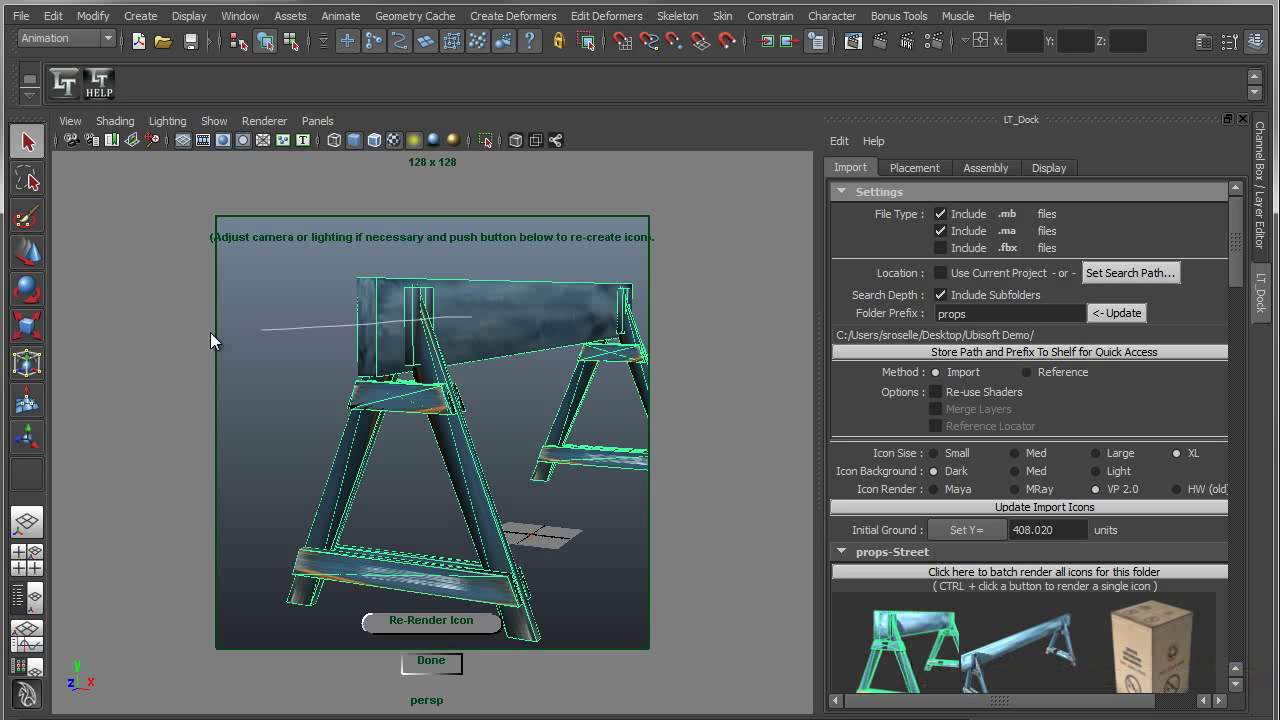
{"action": "key", "text": "F8"}
{"action": "left_click_drag", "start_coordinate": [282, 280], "coordinate": [463, 428]}
{"action": "left_click", "coordinate": [420, 623]}
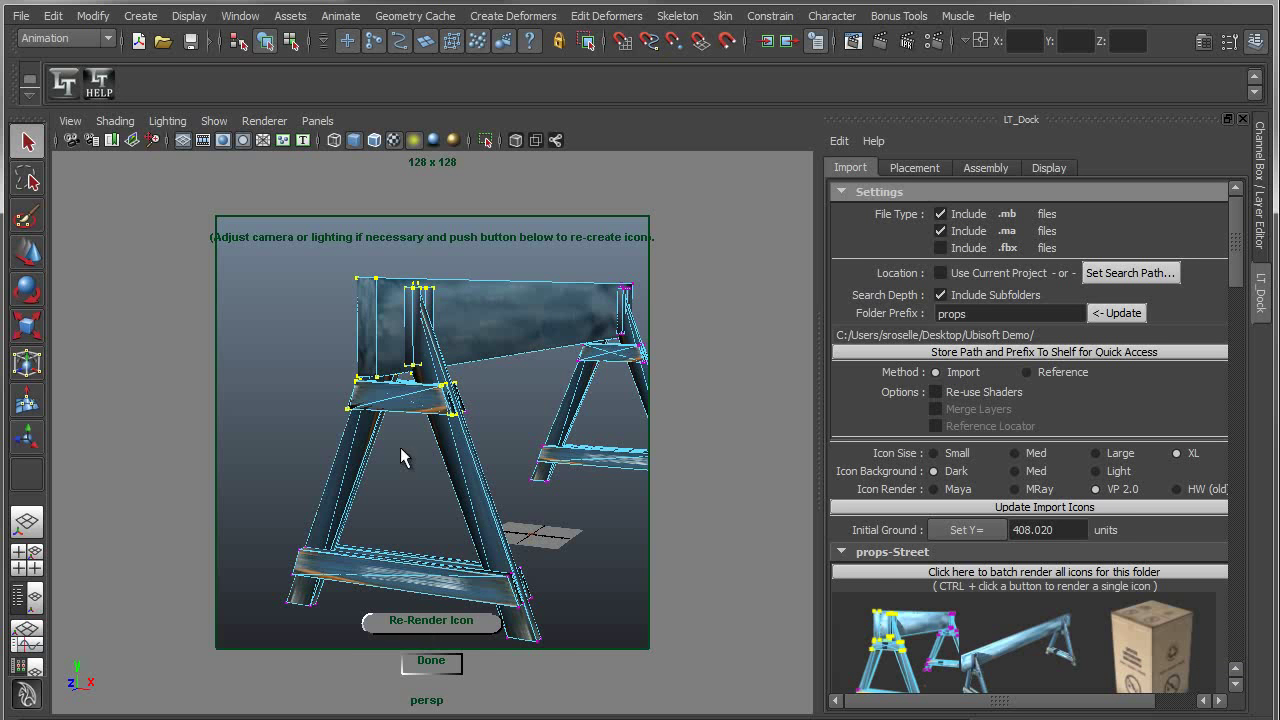
{"action": "middle_click_drag", "start_coordinate": [411, 429], "coordinate": [448, 435], "text": "alt"}
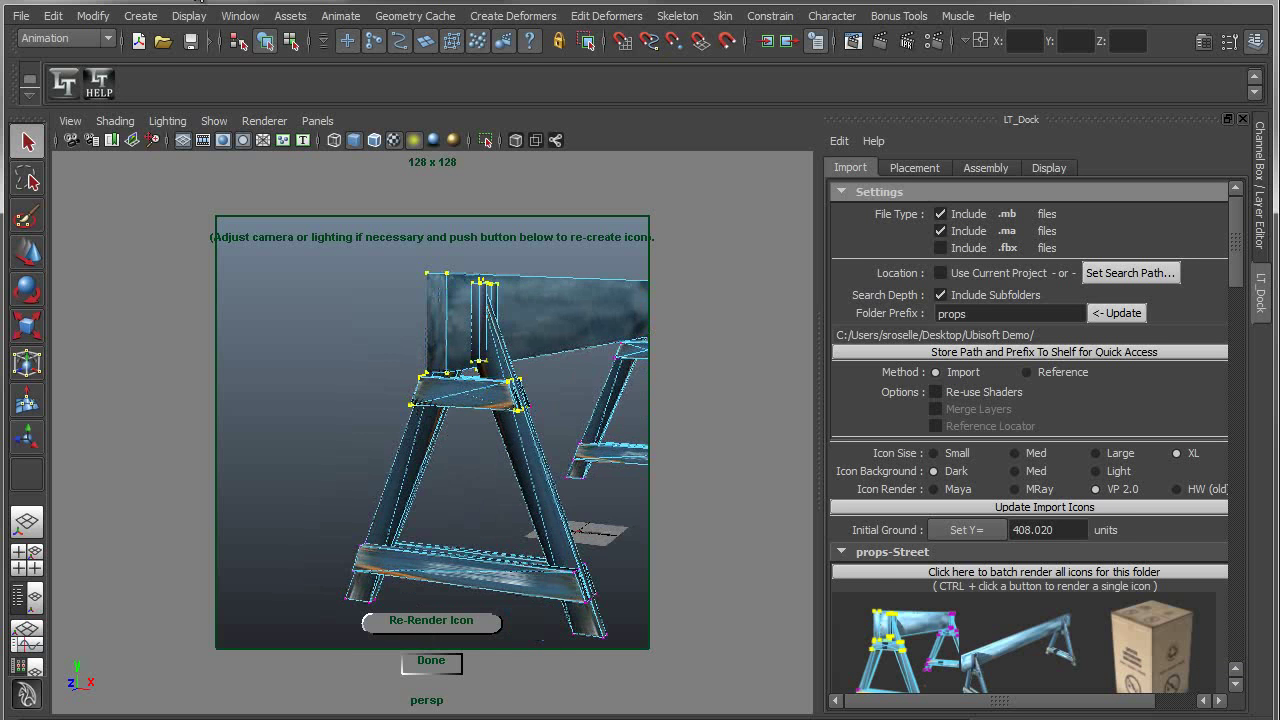
Step: Add a camera, enlarge it beside the sawhorse, and re-render the icon with it included
{"action": "left_click", "coordinate": [140, 16]}
{"action": "mouse_move", "coordinate": [164, 138]}
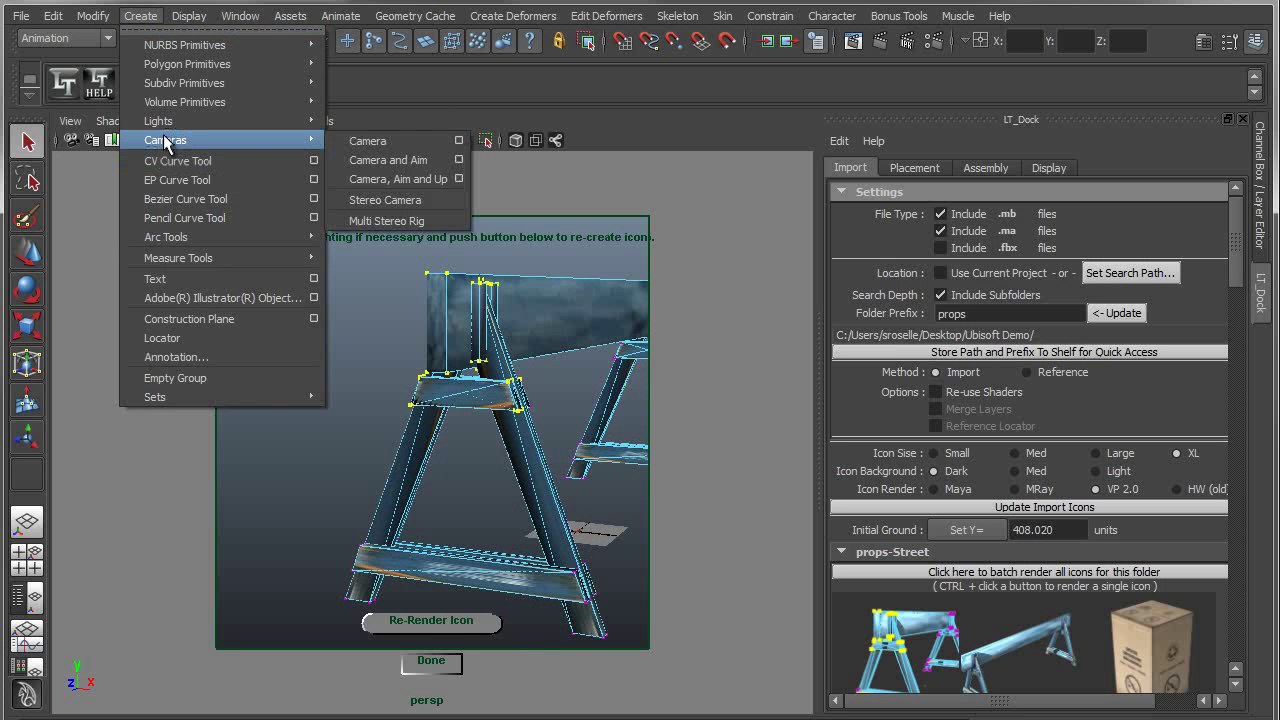
{"action": "left_click", "coordinate": [368, 141]}
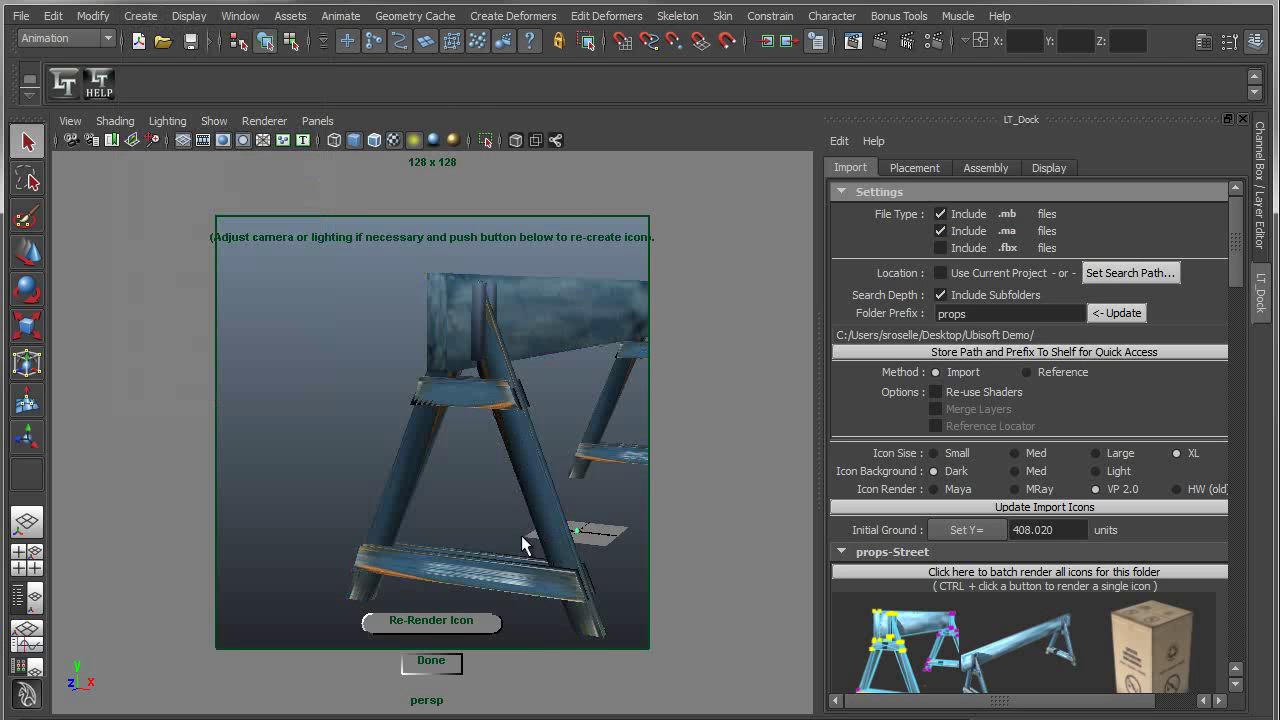
{"action": "key", "text": "w"}
{"action": "middle_click_drag", "start_coordinate": [486, 457], "coordinate": [418, 380]}
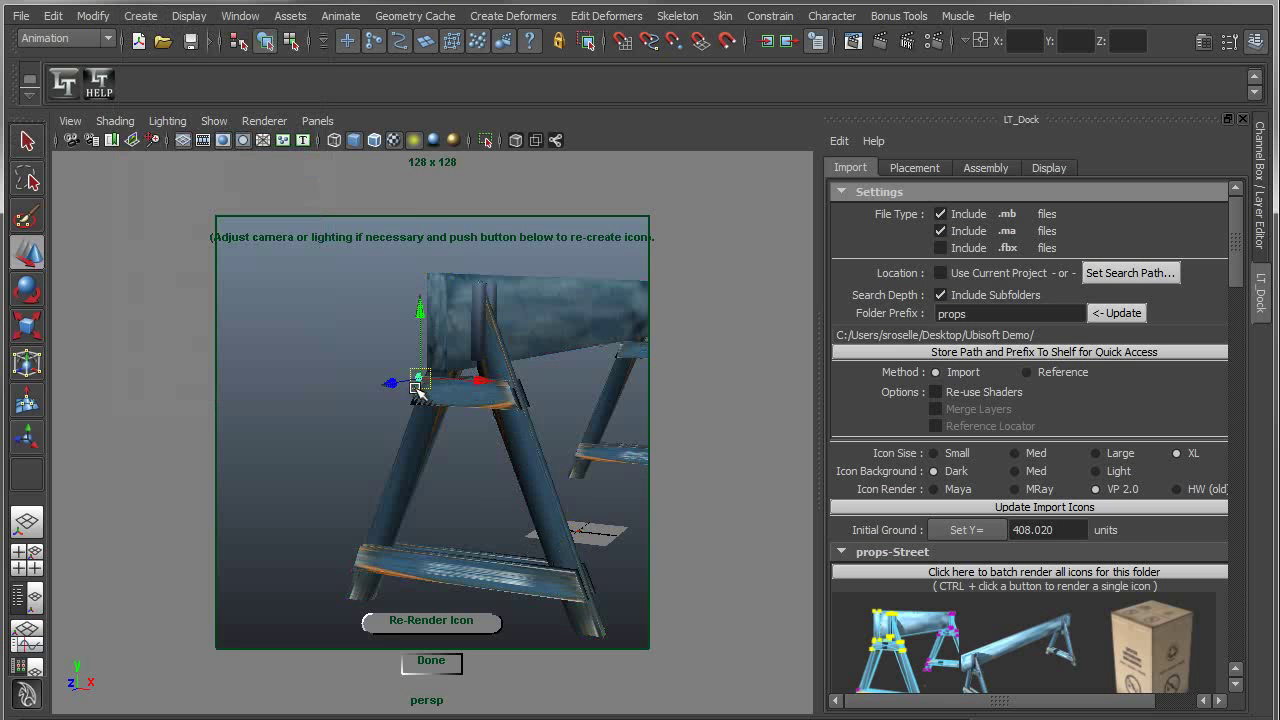
{"action": "key", "text": "e"}
{"action": "key", "text": "r"}
{"action": "left_click_drag", "start_coordinate": [418, 380], "coordinate": [563, 420]}
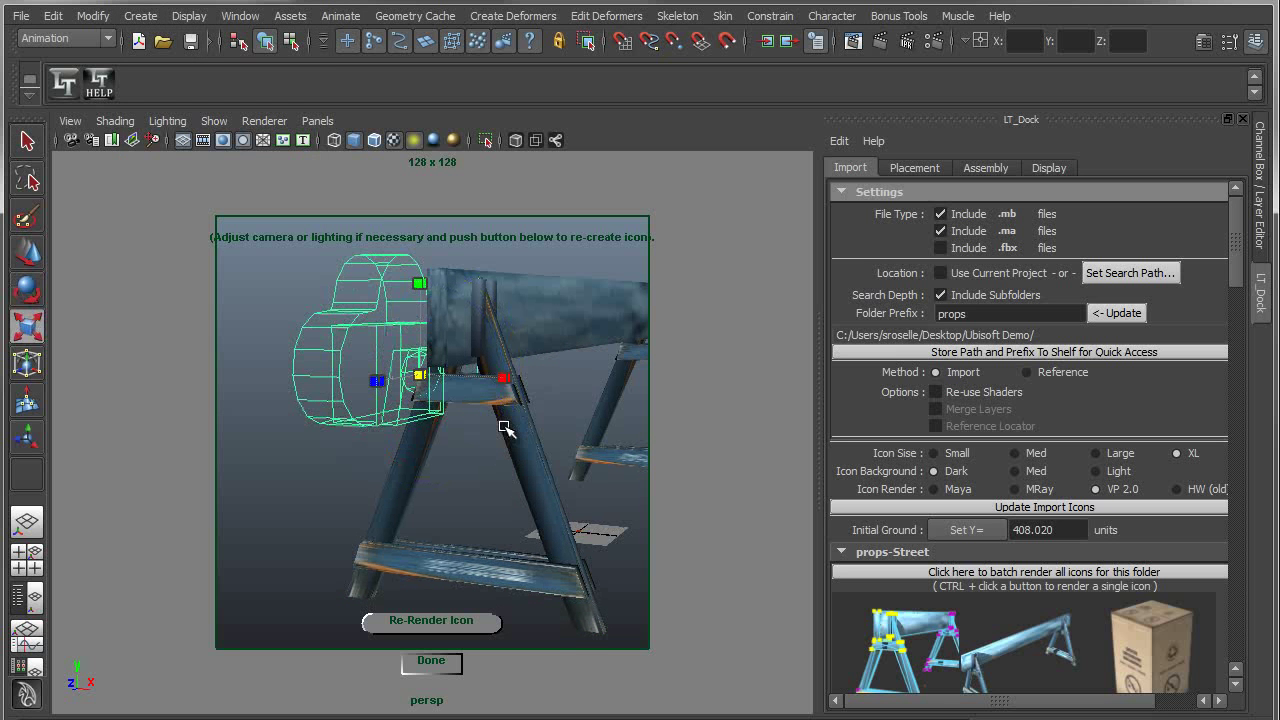
{"action": "key", "text": "w"}
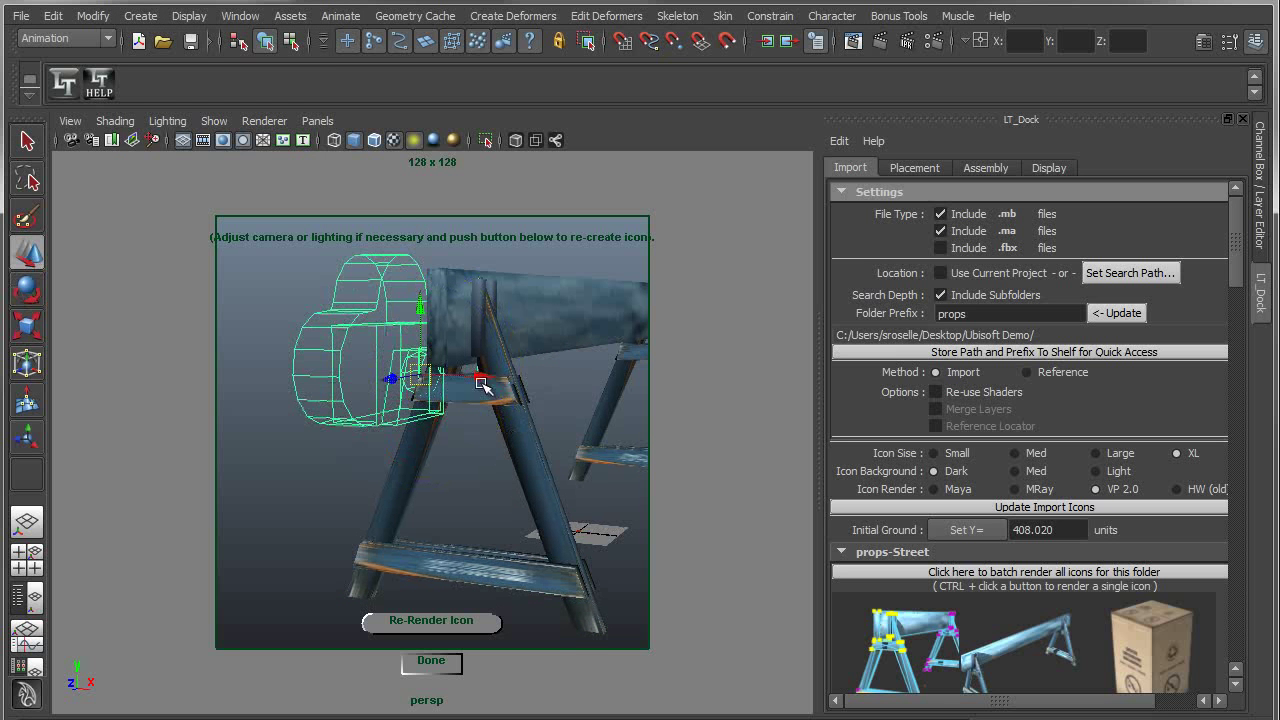
{"action": "left_click_drag", "start_coordinate": [486, 371], "coordinate": [408, 373]}
{"action": "left_click_drag", "start_coordinate": [491, 434], "coordinate": [497, 469], "text": "alt"}
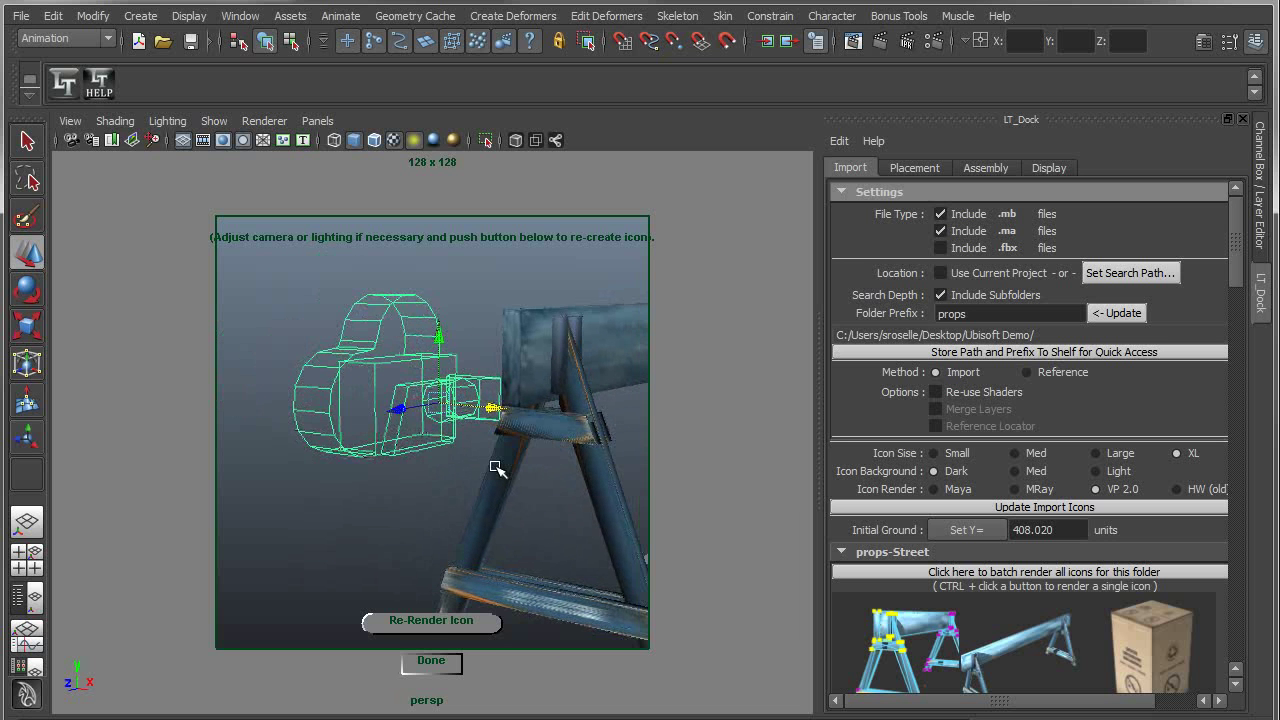
{"action": "left_click", "coordinate": [425, 621]}
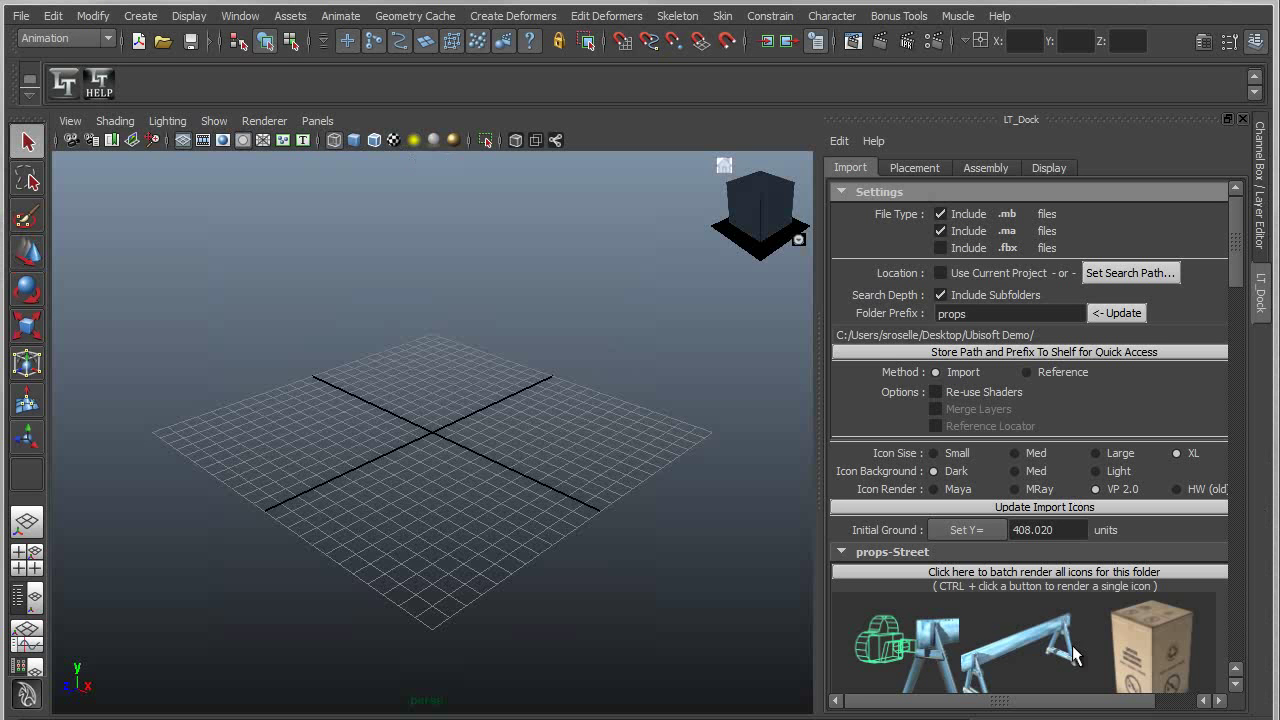
Step: Place two cardboard box props side by side on the ground in textured display
{"action": "left_click_drag", "start_coordinate": [1235, 268], "coordinate": [1233, 338]}
{"action": "scroll", "coordinate": [1153, 359], "scroll_direction": "up", "scroll_amount": 3}
{"action": "left_click", "coordinate": [1153, 362]}
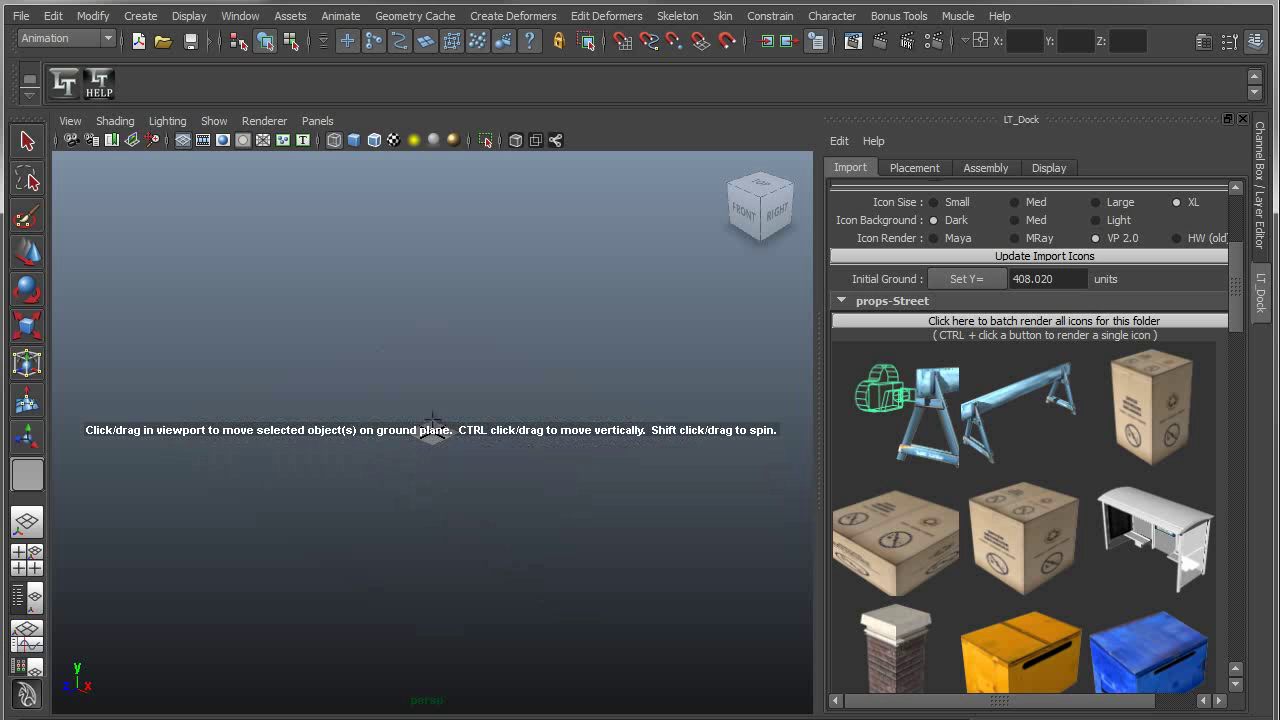
{"action": "left_click", "coordinate": [400, 397]}
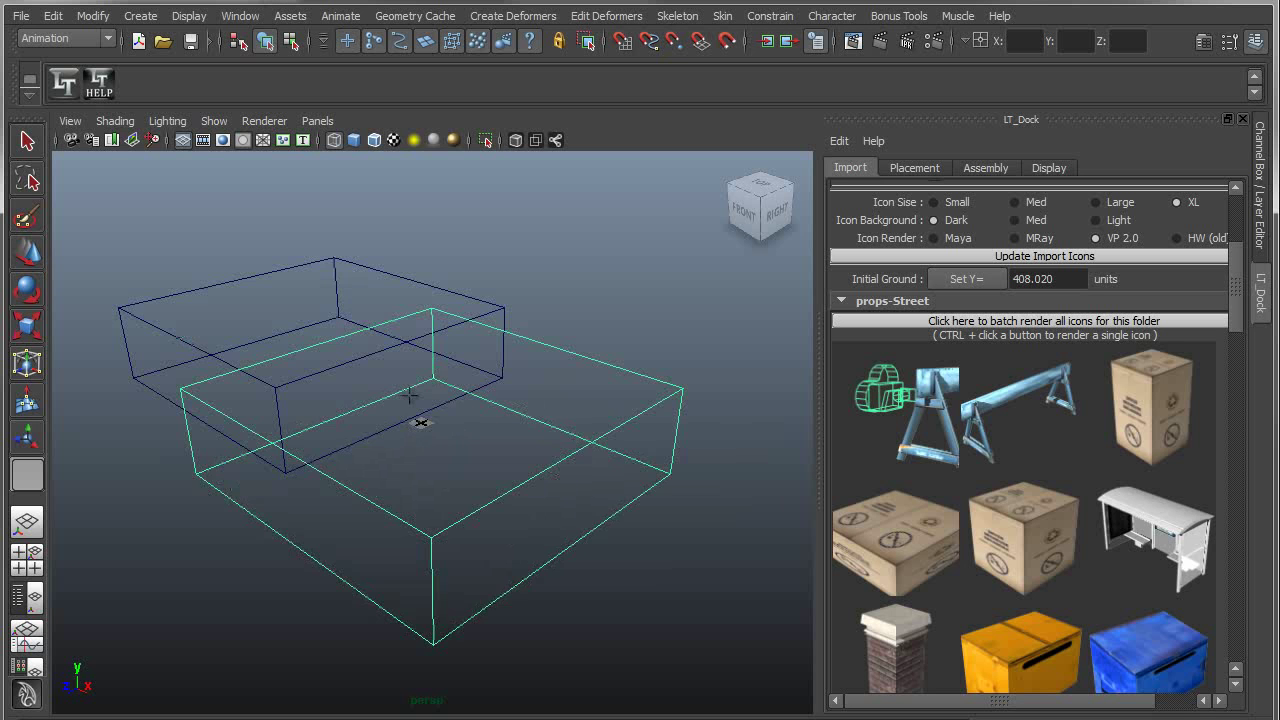
{"action": "left_click_drag", "start_coordinate": [338, 450], "coordinate": [151, 463], "text": "alt"}
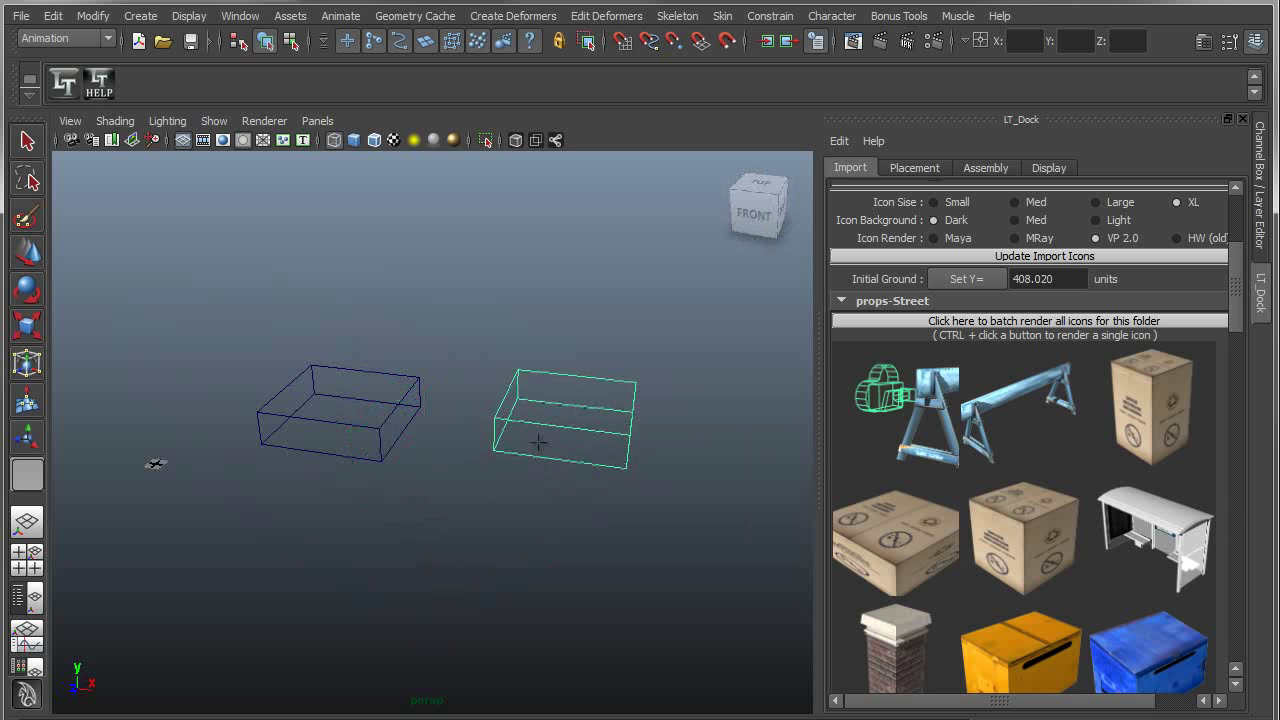
{"action": "key", "text": "6"}
{"action": "left_click_drag", "start_coordinate": [437, 463], "coordinate": [401, 461], "text": "alt"}
{"action": "left_click_drag", "start_coordinate": [590, 470], "coordinate": [620, 396]}
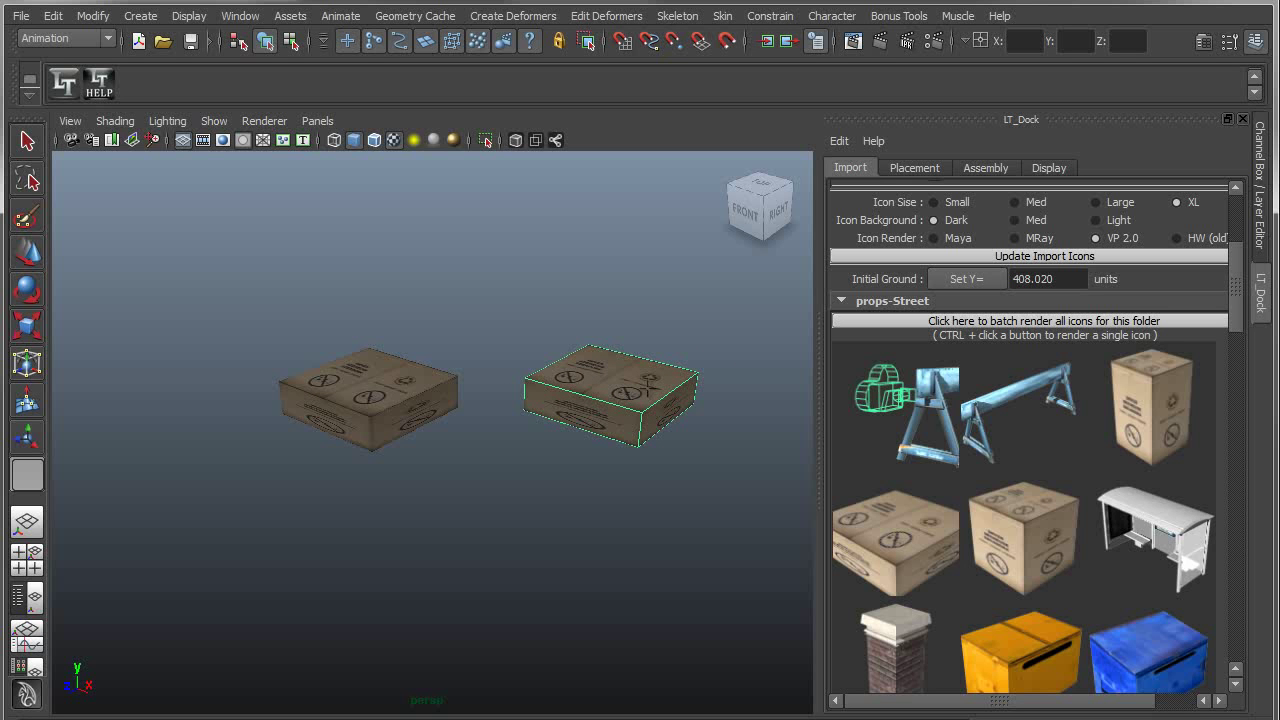
{"action": "left_click_drag", "start_coordinate": [548, 391], "coordinate": [690, 428]}
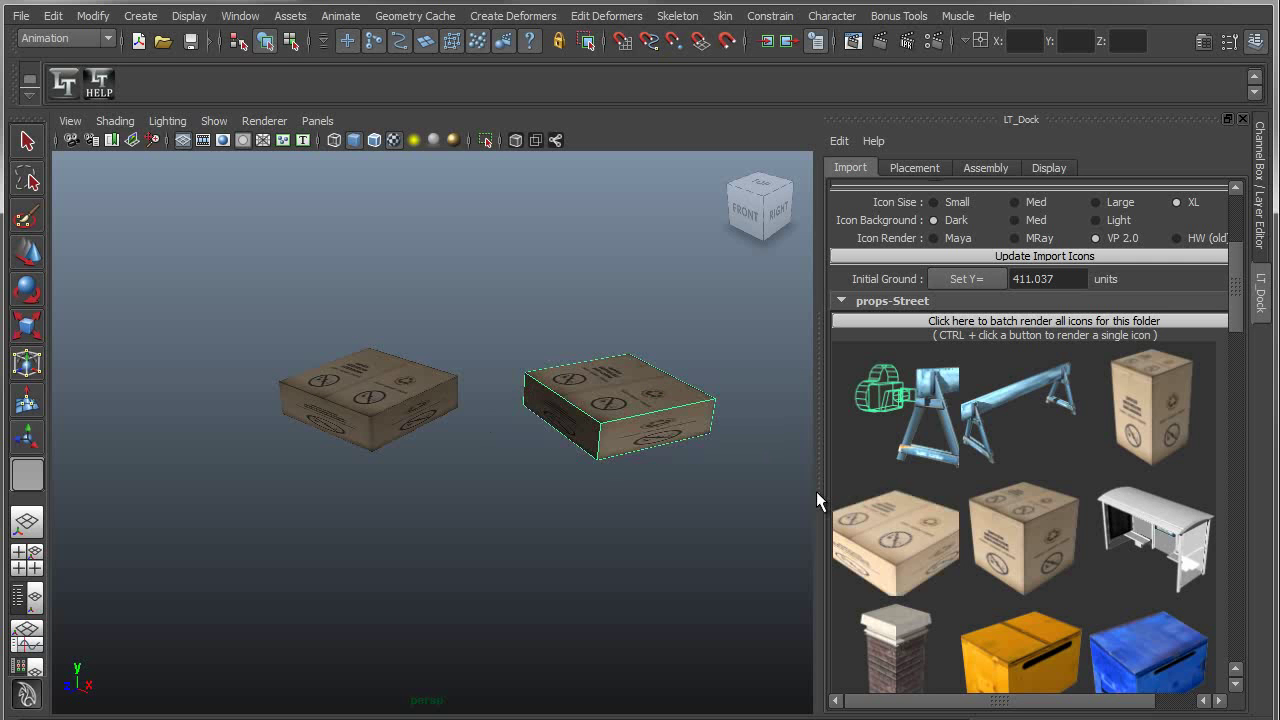
Step: Import two sawhorse barriers from LT_Dock, position them on the ground, and rotate one
{"action": "middle_click_drag", "start_coordinate": [614, 534], "coordinate": [768, 506], "text": "alt"}
{"action": "left_click", "coordinate": [937, 432]}
{"action": "left_click_drag", "start_coordinate": [360, 167], "coordinate": [476, 333]}
{"action": "left_click", "coordinate": [937, 432]}
{"action": "left_click_drag", "start_coordinate": [497, 436], "coordinate": [411, 435]}
{"action": "left_click_drag", "start_coordinate": [297, 347], "coordinate": [321, 376], "text": "shift"}
{"action": "right_click_drag", "start_coordinate": [363, 468], "coordinate": [530, 531], "text": "alt"}
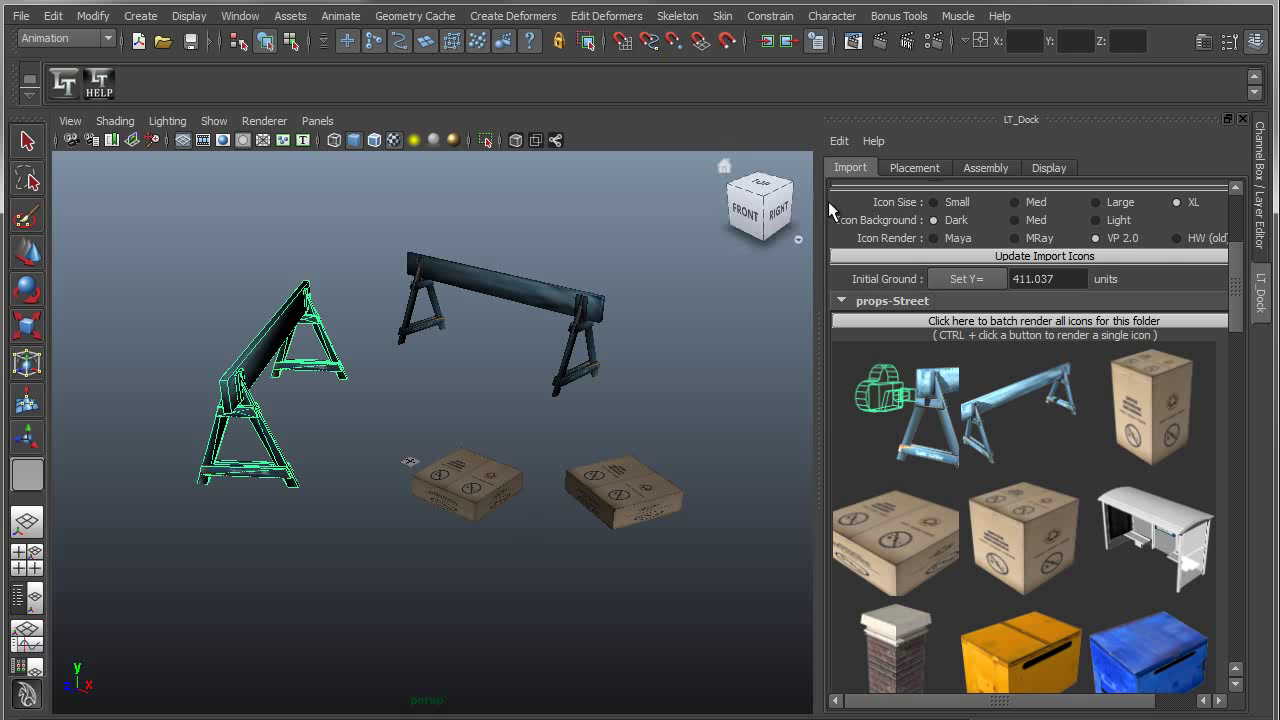
Step: Spin one sawhorse to a new orientation with the Spin Tool
{"action": "left_click", "coordinate": [910, 170]}
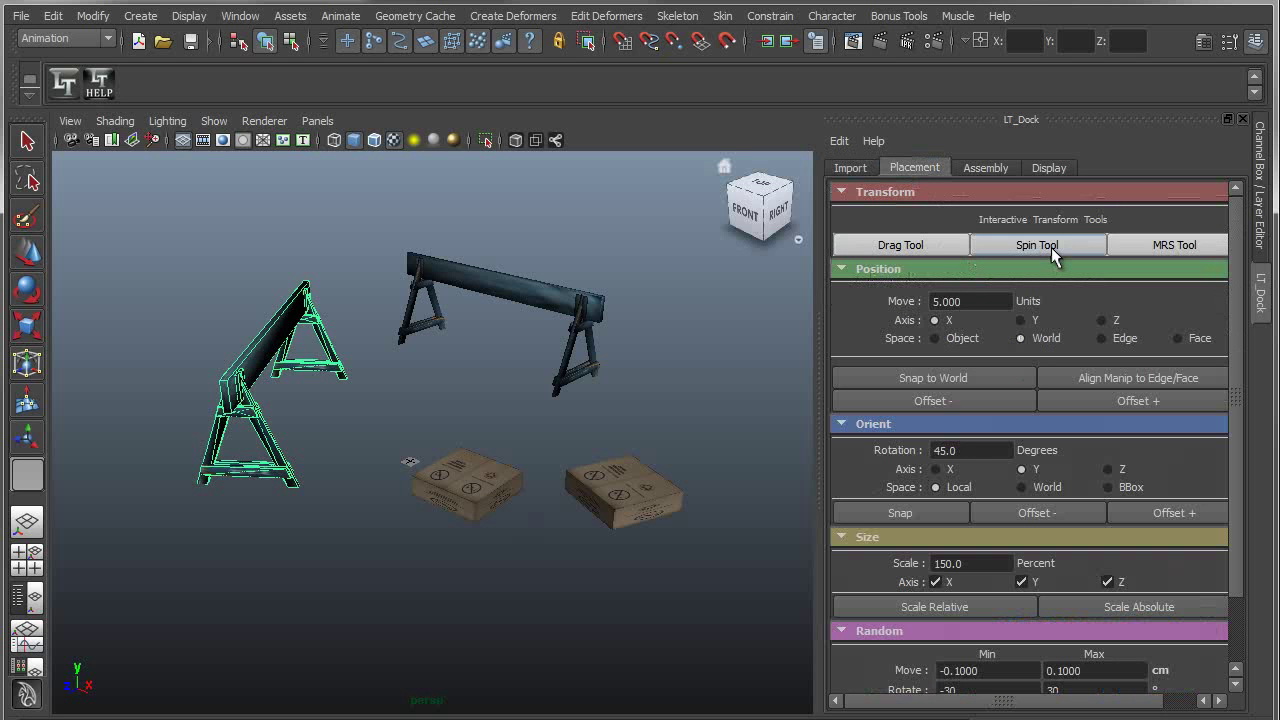
{"action": "left_click", "coordinate": [1020, 246]}
{"action": "left_click_drag", "start_coordinate": [354, 449], "coordinate": [588, 447]}
{"action": "left_click", "coordinate": [365, 403]}
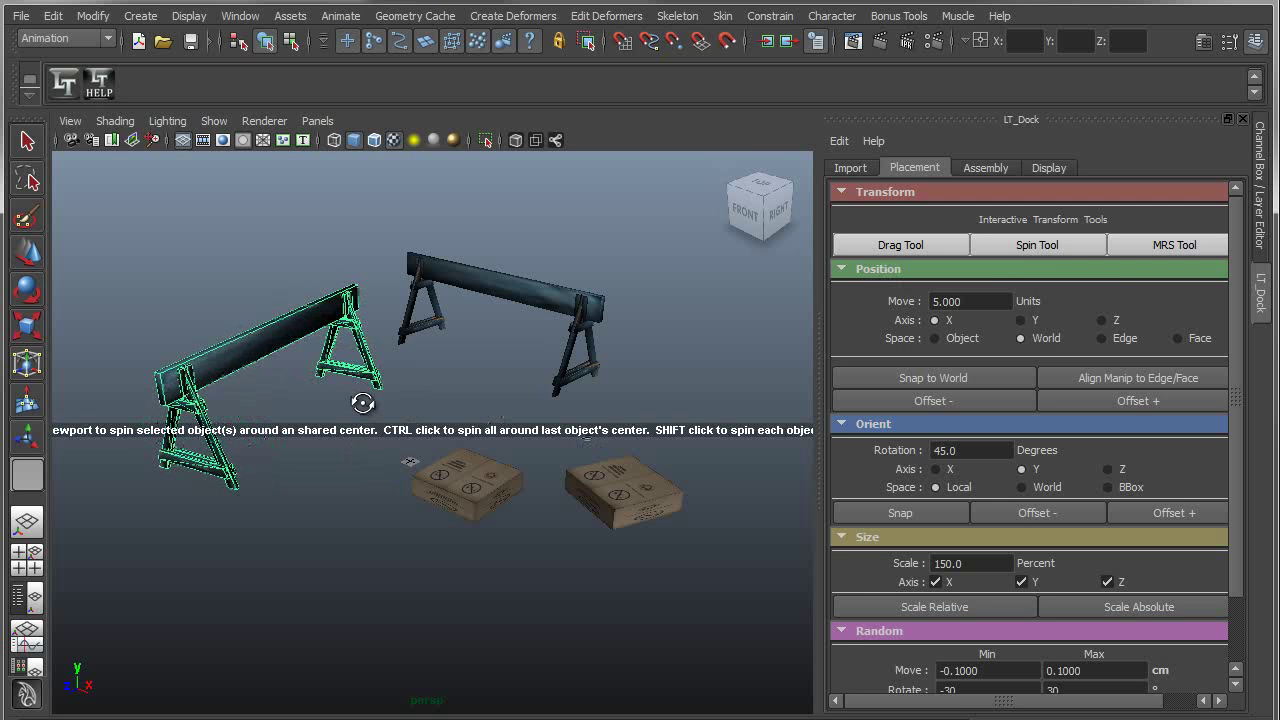
{"action": "key", "text": "q"}
Step: Spin the second sawhorse and both crates together around their shared centre
{"action": "left_click_drag", "start_coordinate": [272, 310], "coordinate": [679, 625]}
{"action": "left_click", "coordinate": [1040, 245]}
{"action": "left_click_drag", "start_coordinate": [368, 465], "coordinate": [677, 413]}
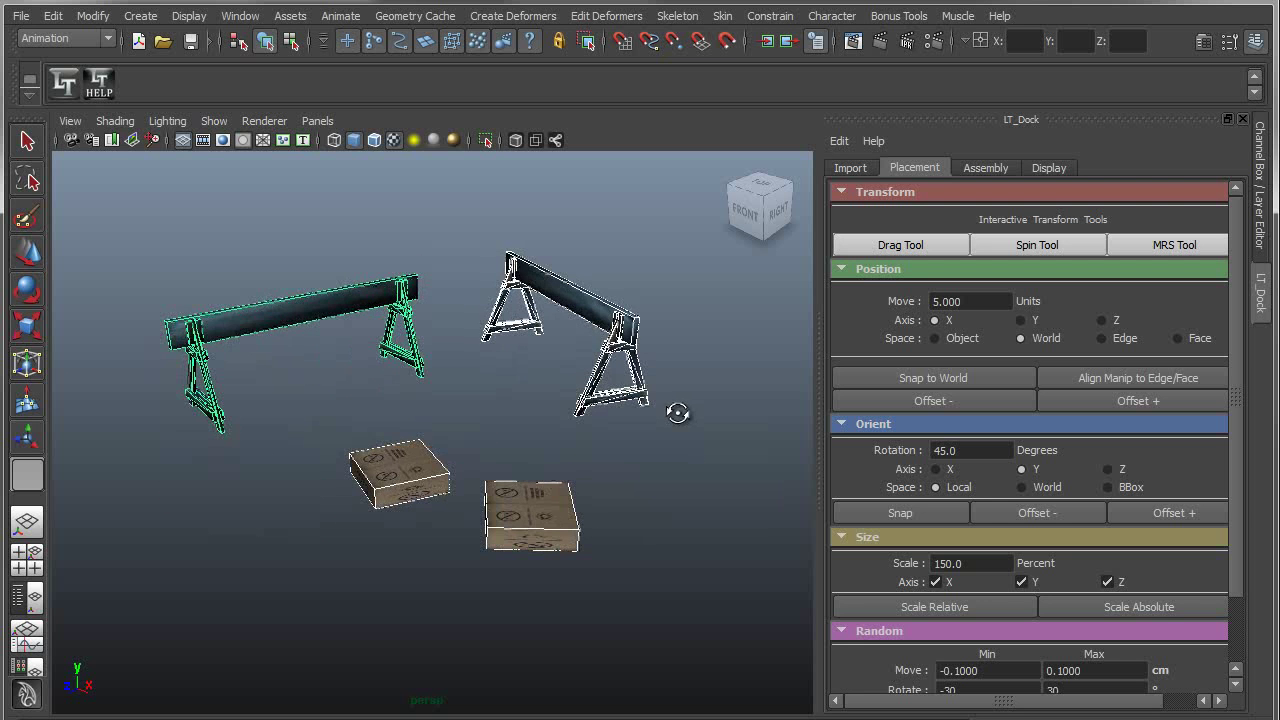
{"action": "left_click_drag", "start_coordinate": [670, 401], "coordinate": [616, 437]}
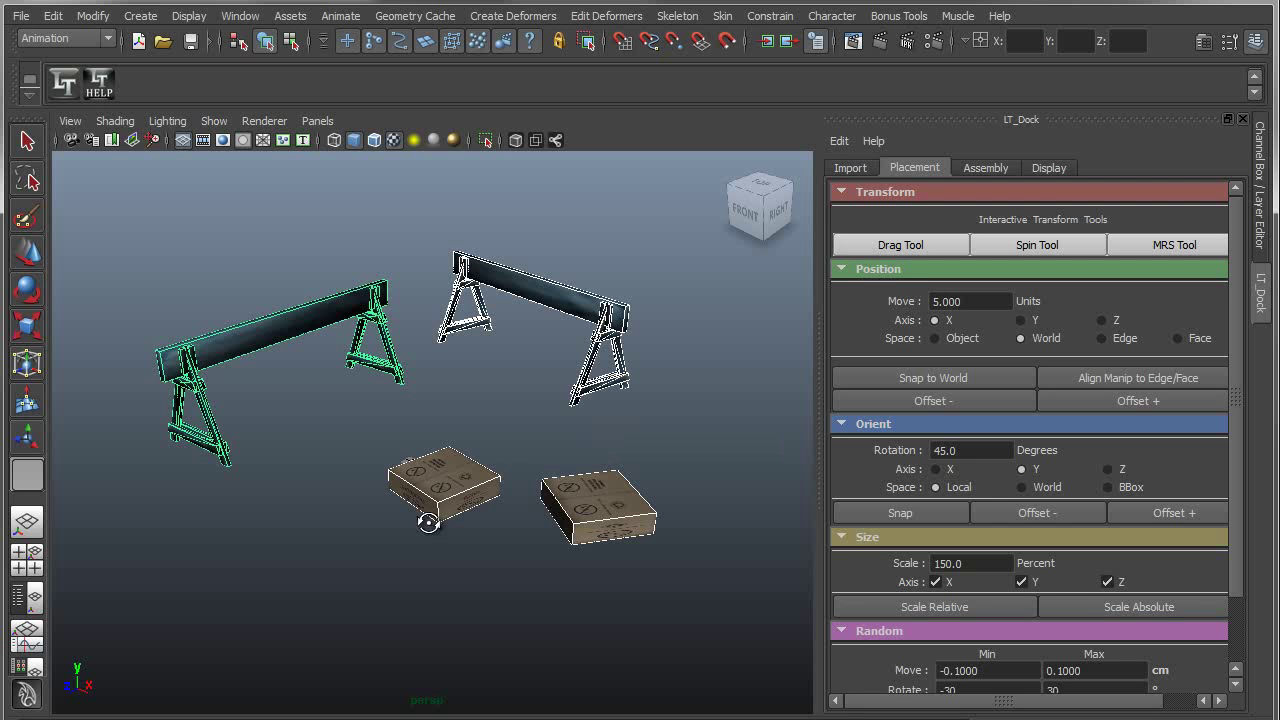
{"action": "left_click_drag", "start_coordinate": [486, 449], "coordinate": [678, 428]}
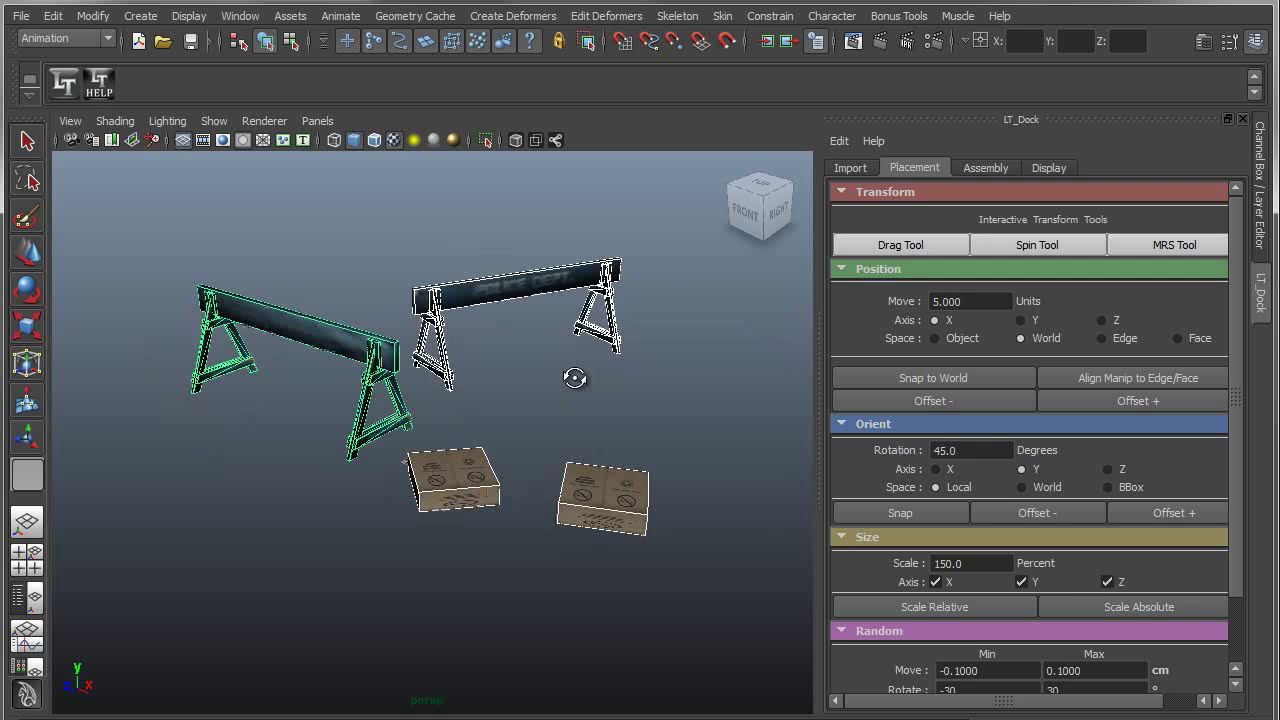
{"action": "left_click_drag", "start_coordinate": [420, 370], "coordinate": [534, 423], "text": "alt"}
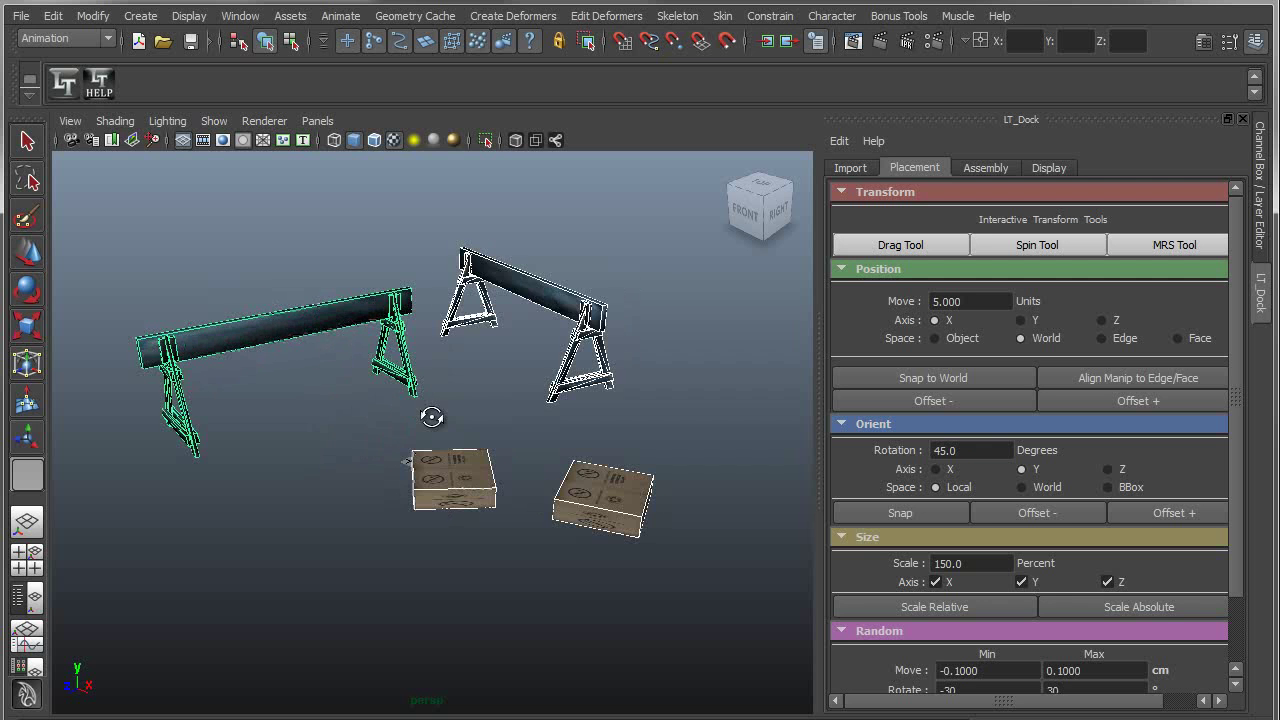
{"action": "left_click_drag", "start_coordinate": [413, 416], "coordinate": [178, 398], "text": "alt"}
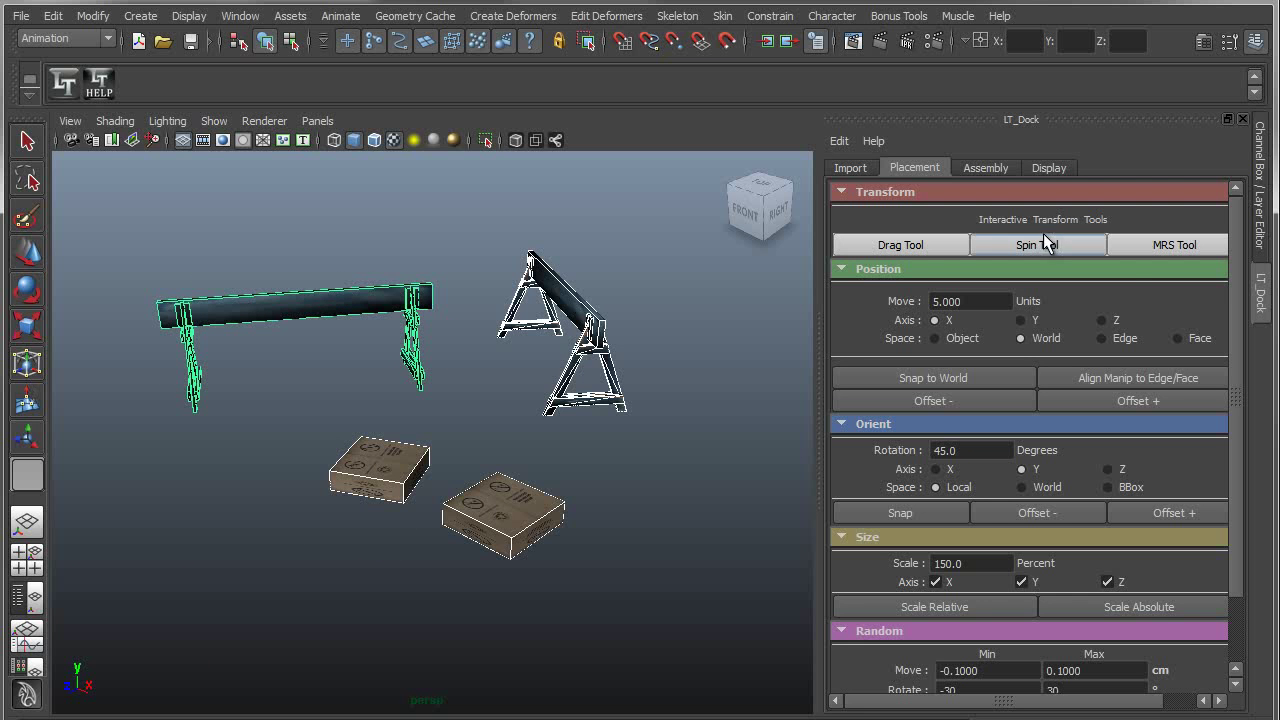
Step: Return to the Drag Tool and orbit the view to survey the props from above
{"action": "left_click", "coordinate": [944, 245]}
{"action": "right_click_drag", "start_coordinate": [503, 551], "coordinate": [256, 490], "text": "alt"}
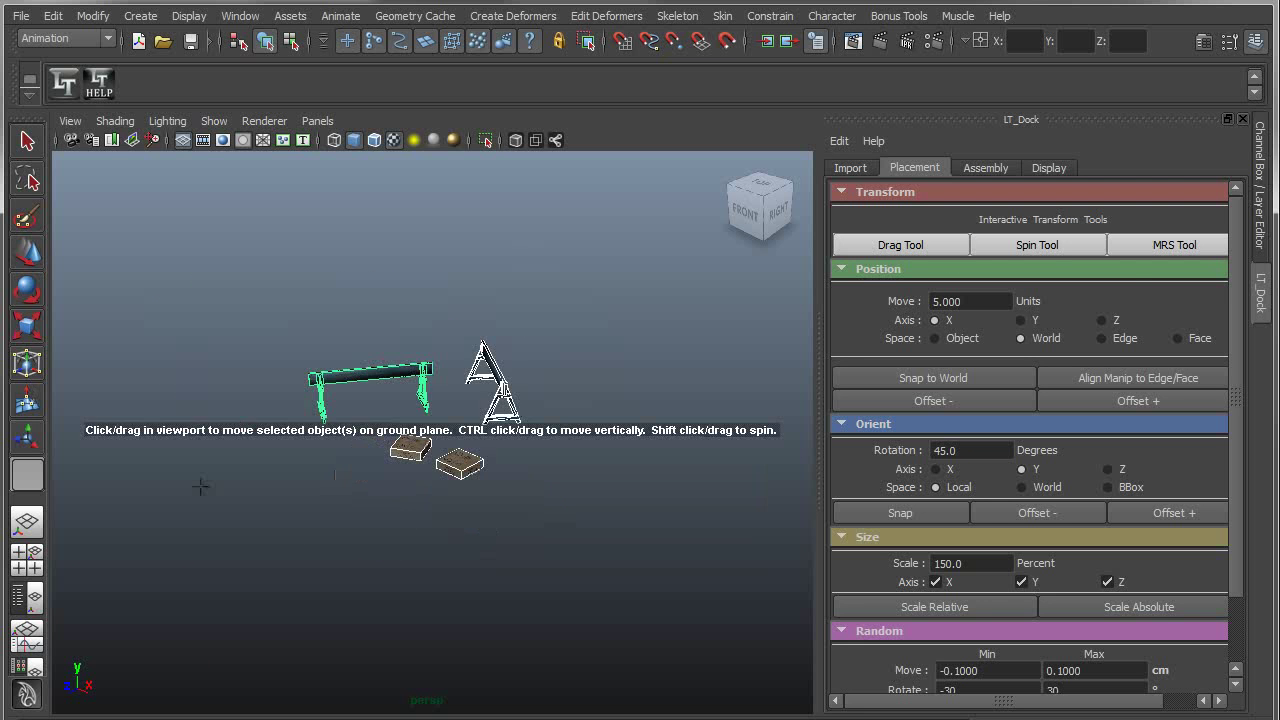
{"action": "left_click_drag", "start_coordinate": [256, 490], "coordinate": [398, 313], "text": "alt"}
{"action": "middle_click_drag", "start_coordinate": [398, 313], "coordinate": [424, 417], "text": "alt"}
{"action": "left_click_drag", "start_coordinate": [424, 417], "coordinate": [556, 390], "text": "shift"}
{"action": "middle_click_drag", "start_coordinate": [556, 390], "coordinate": [434, 523], "text": "alt"}
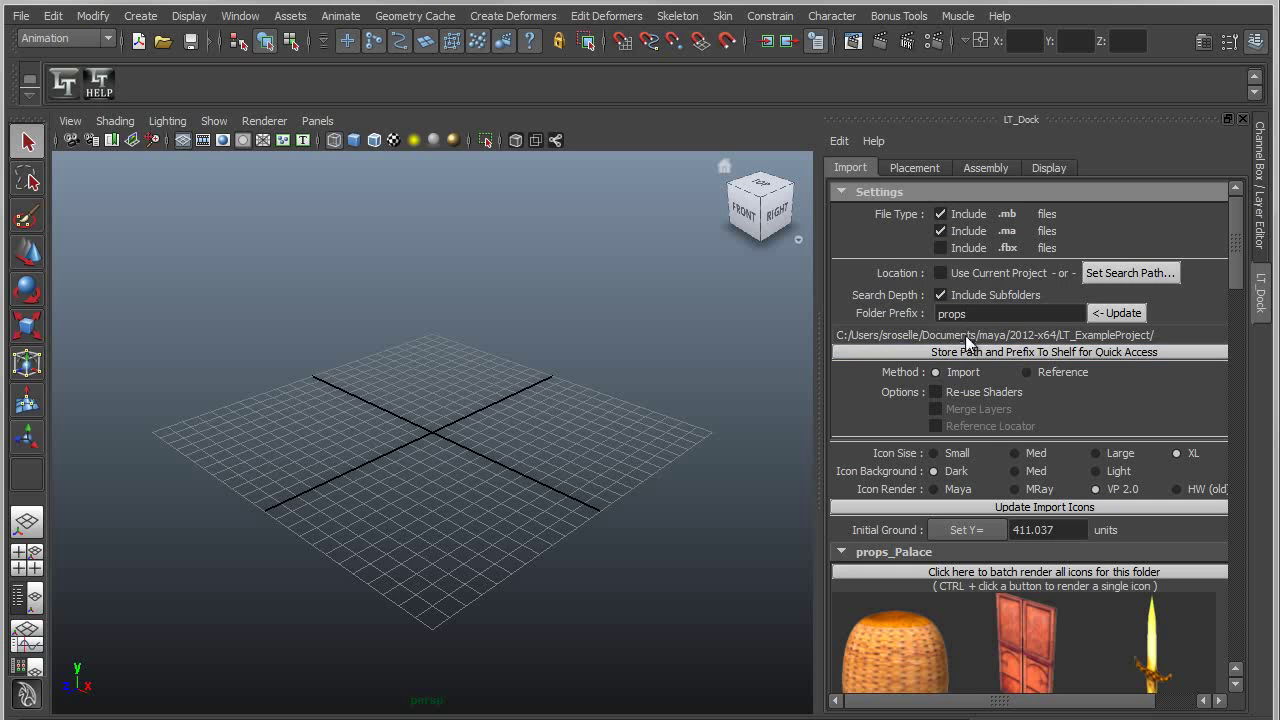
{"action": "left_click", "coordinate": [1130, 273]}
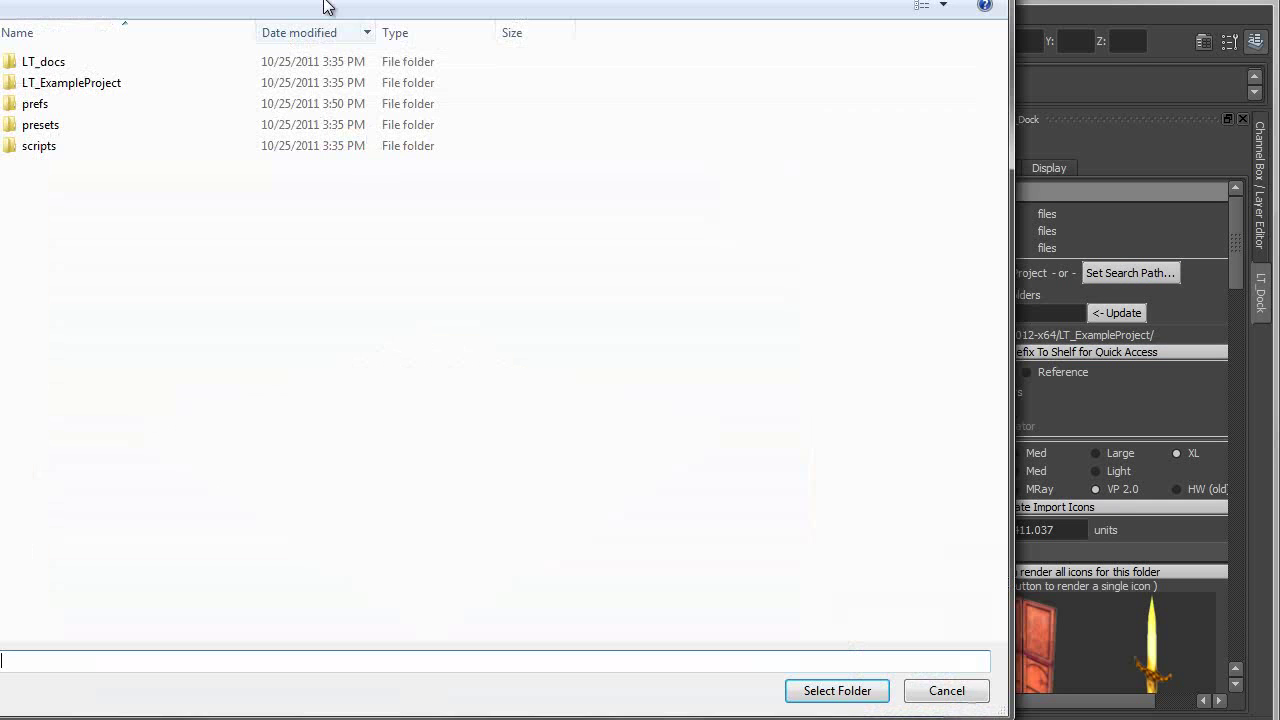
{"action": "left_click_drag", "start_coordinate": [392, 1], "coordinate": [590, 30]}
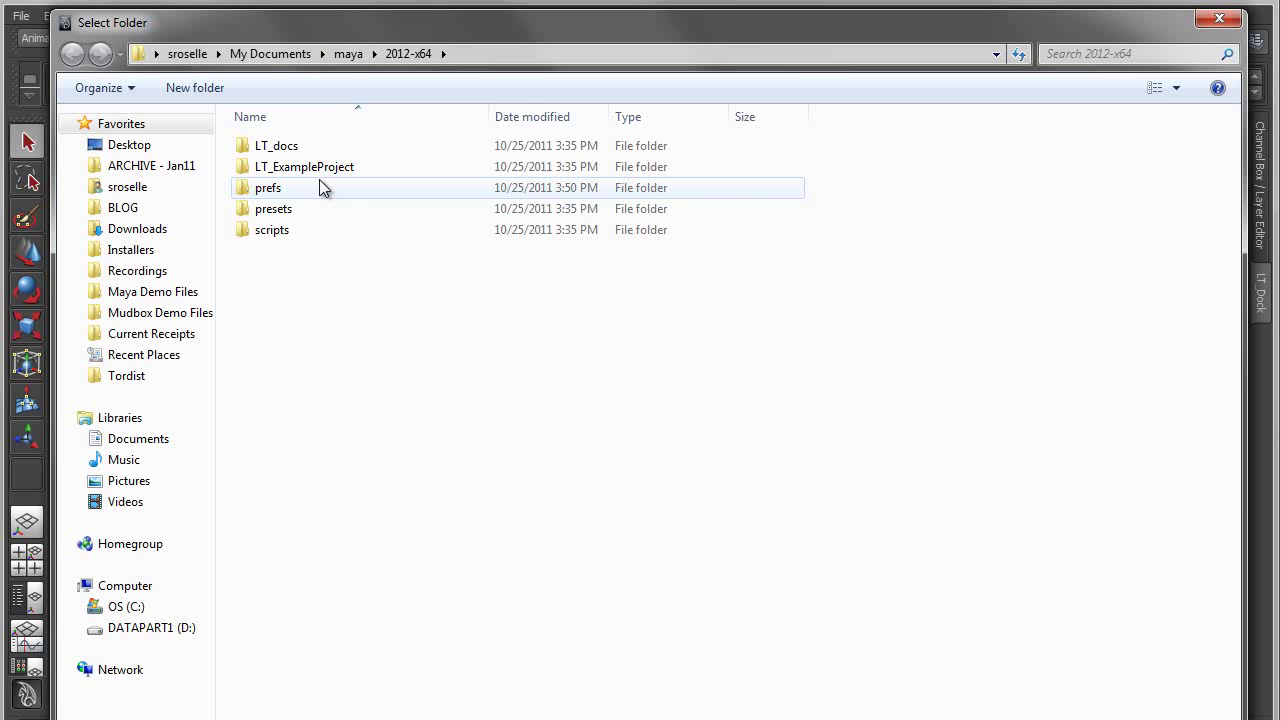
{"action": "left_click_drag", "start_coordinate": [563, 29], "coordinate": [538, 44]}
{"action": "left_click", "coordinate": [1176, 25]}
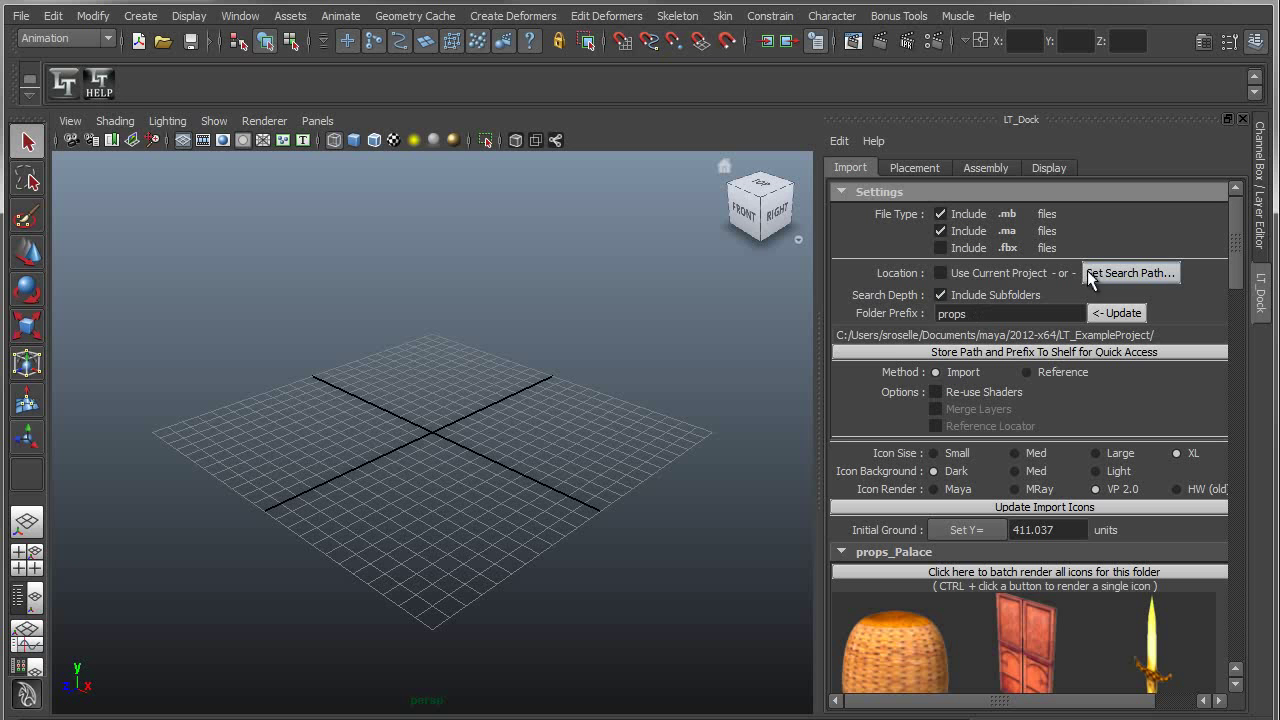
Step: Store the props shelf shortcut, then change the folder prefix to objects and store that too
{"action": "left_click", "coordinate": [1088, 358]}
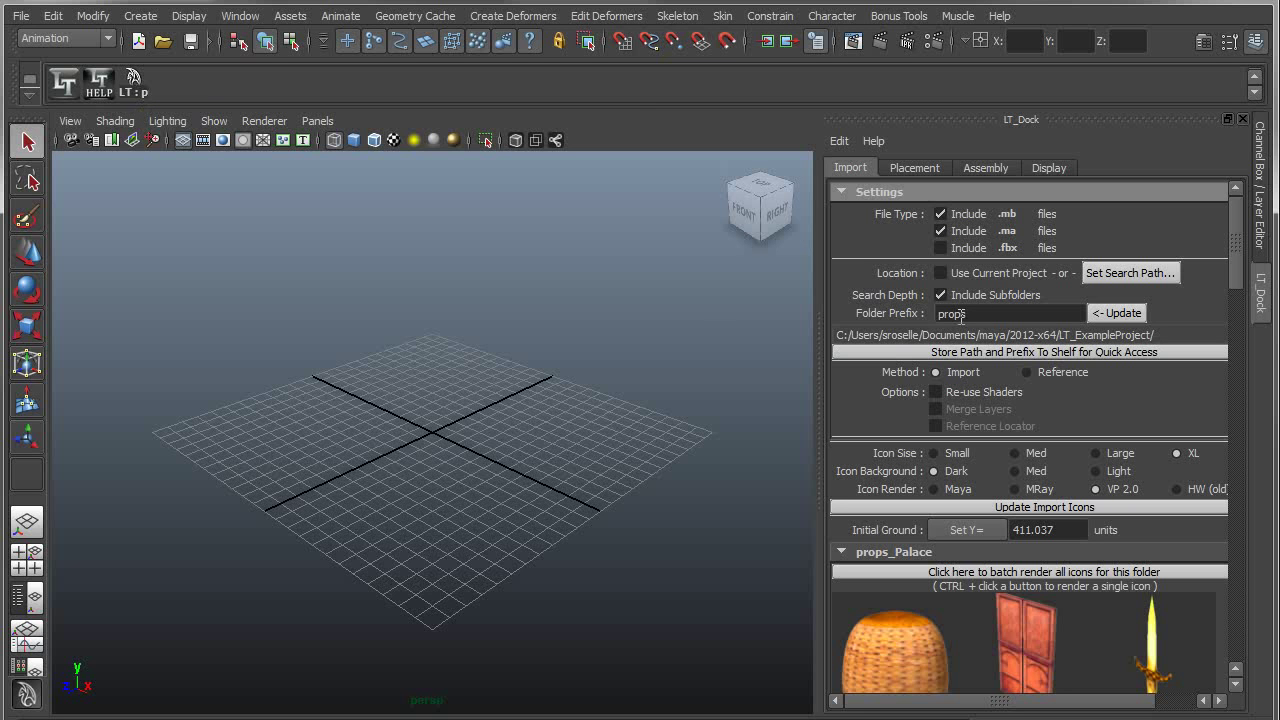
{"action": "left_click_drag", "start_coordinate": [975, 314], "coordinate": [889, 303]}
{"action": "type", "text": "objects"}
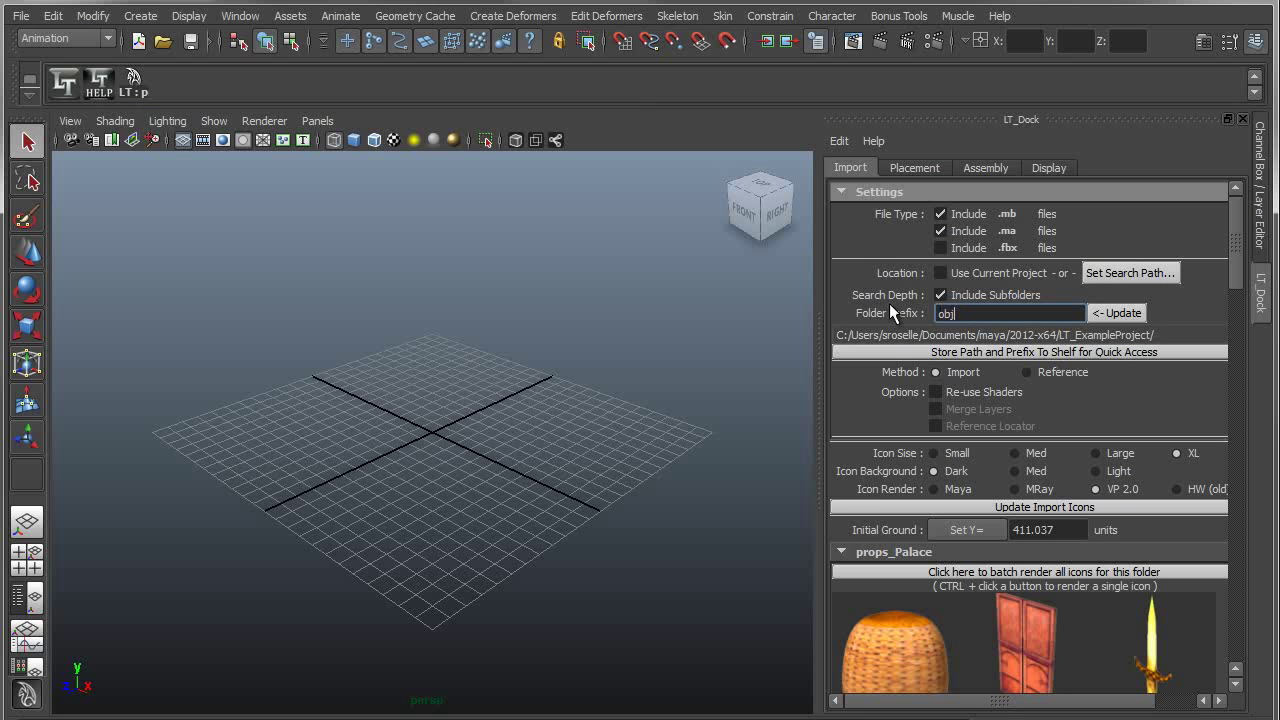
{"action": "left_click", "coordinate": [1105, 314]}
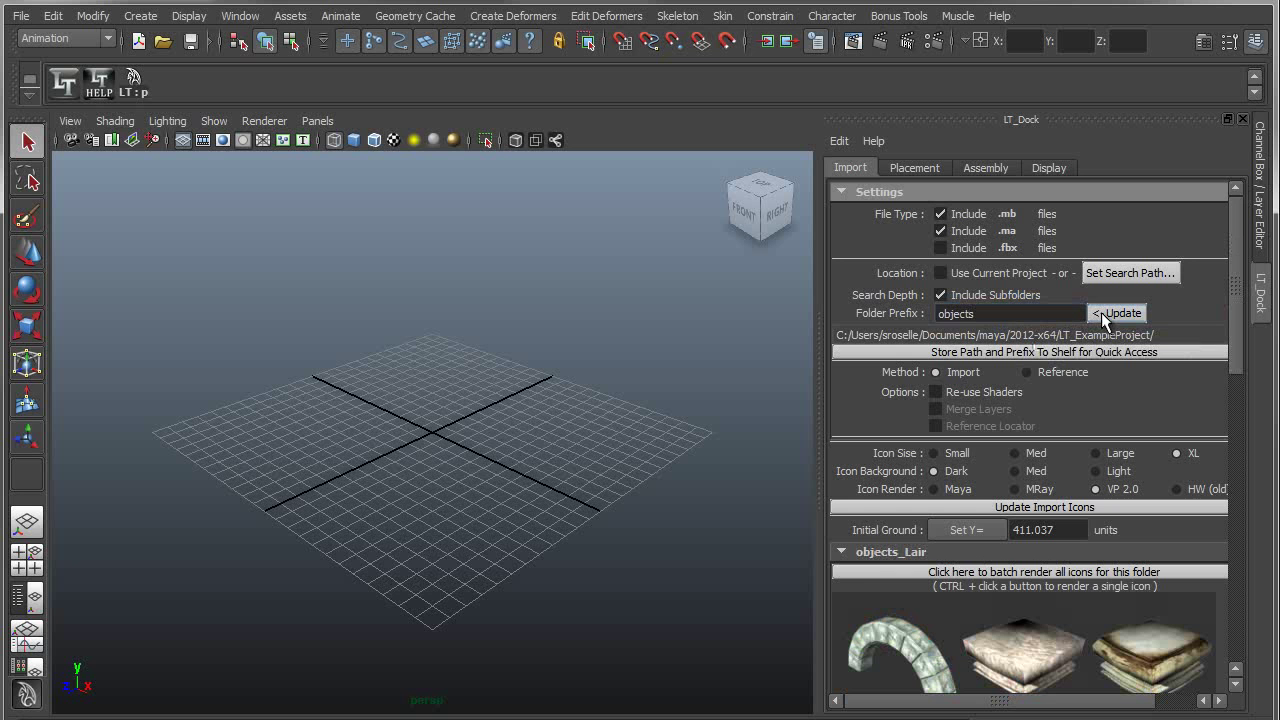
{"action": "left_click_drag", "start_coordinate": [1244, 338], "coordinate": [1246, 296]}
{"action": "left_click", "coordinate": [972, 352]}
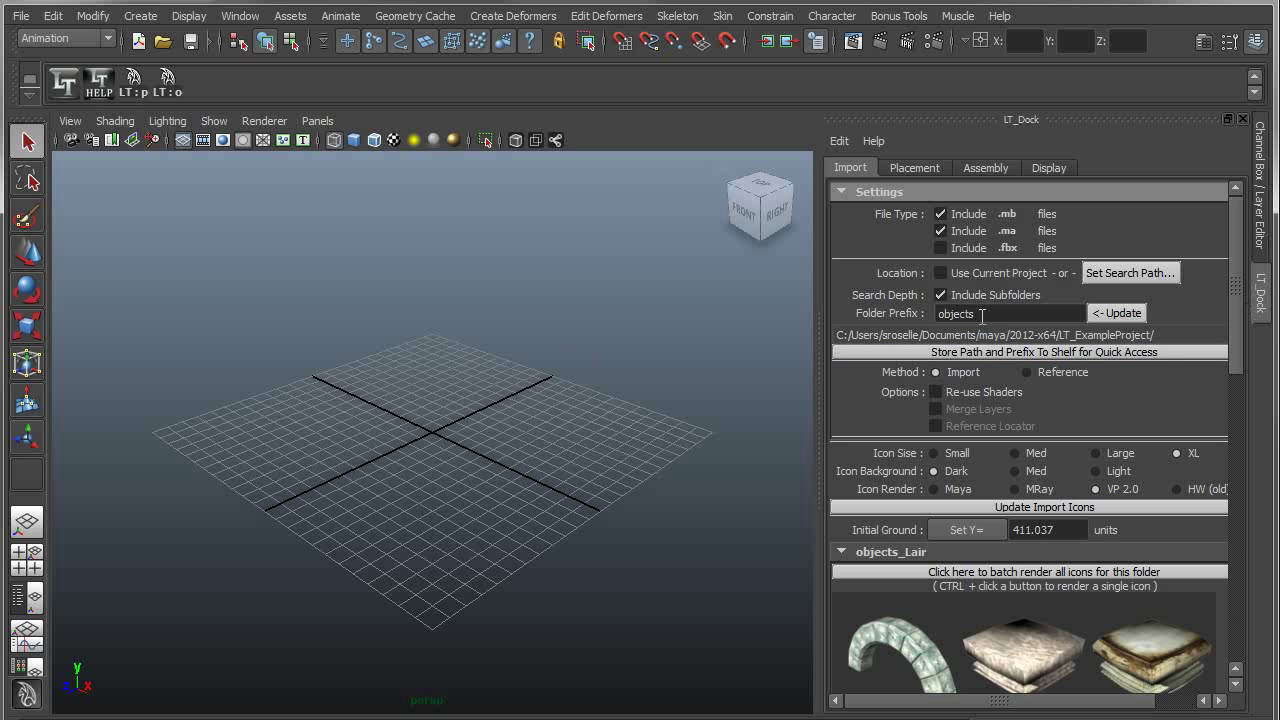
Step: Change the folder prefix to elements, update the listing, and store it as a shelf shortcut
{"action": "left_click_drag", "start_coordinate": [990, 312], "coordinate": [893, 310]}
{"action": "type", "text": "elements"}
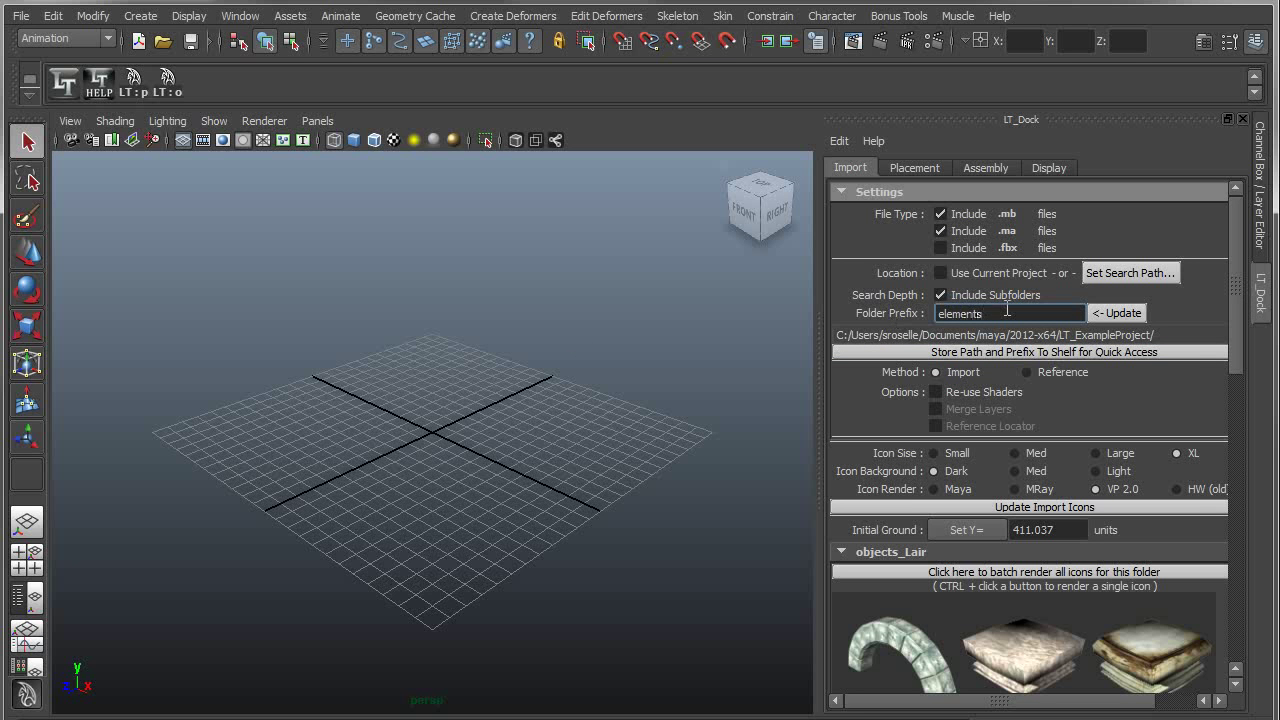
{"action": "left_click", "coordinate": [1116, 313]}
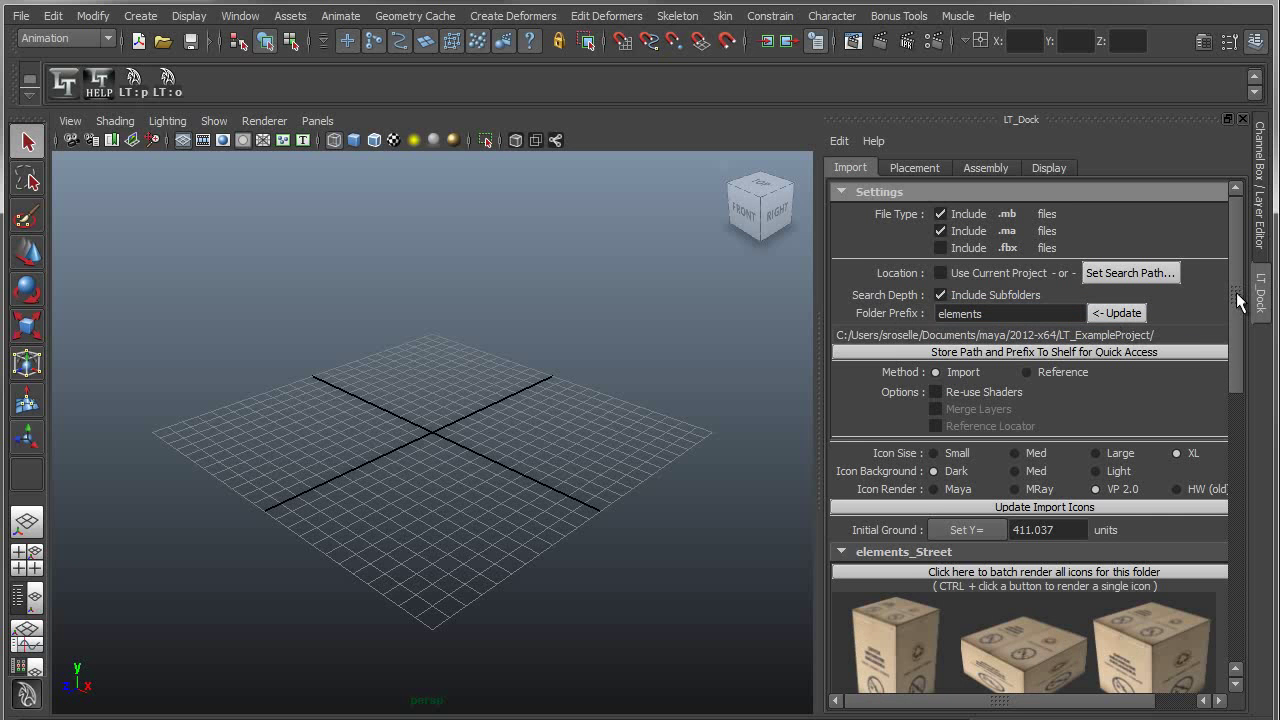
{"action": "mouse_move", "coordinate": [1236, 314]}
{"action": "left_mouse_down"}
{"action": "mouse_move", "coordinate": [1236, 464]}
{"action": "mouse_move", "coordinate": [1236, 318]}
{"action": "left_mouse_up"}
{"action": "left_click", "coordinate": [1040, 346]}
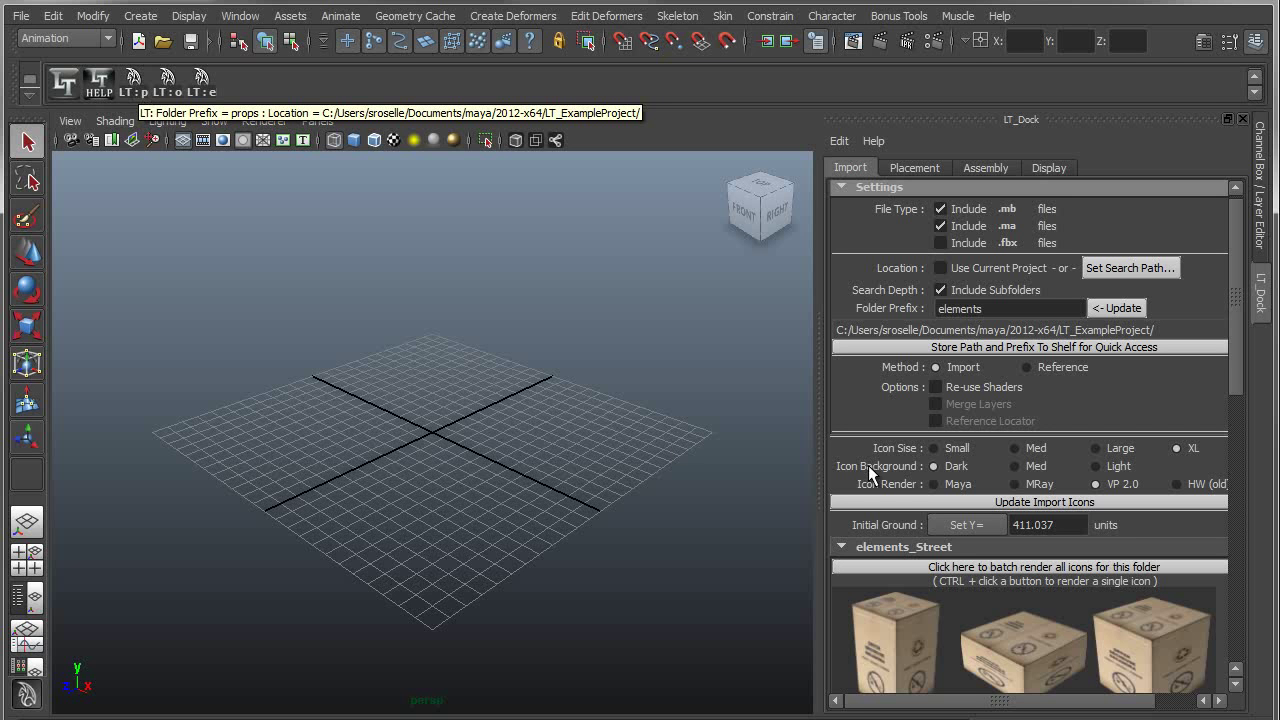
Step: Place the wicker basket from the props folder and switch to smooth shaded display
{"action": "left_click", "coordinate": [840, 187]}
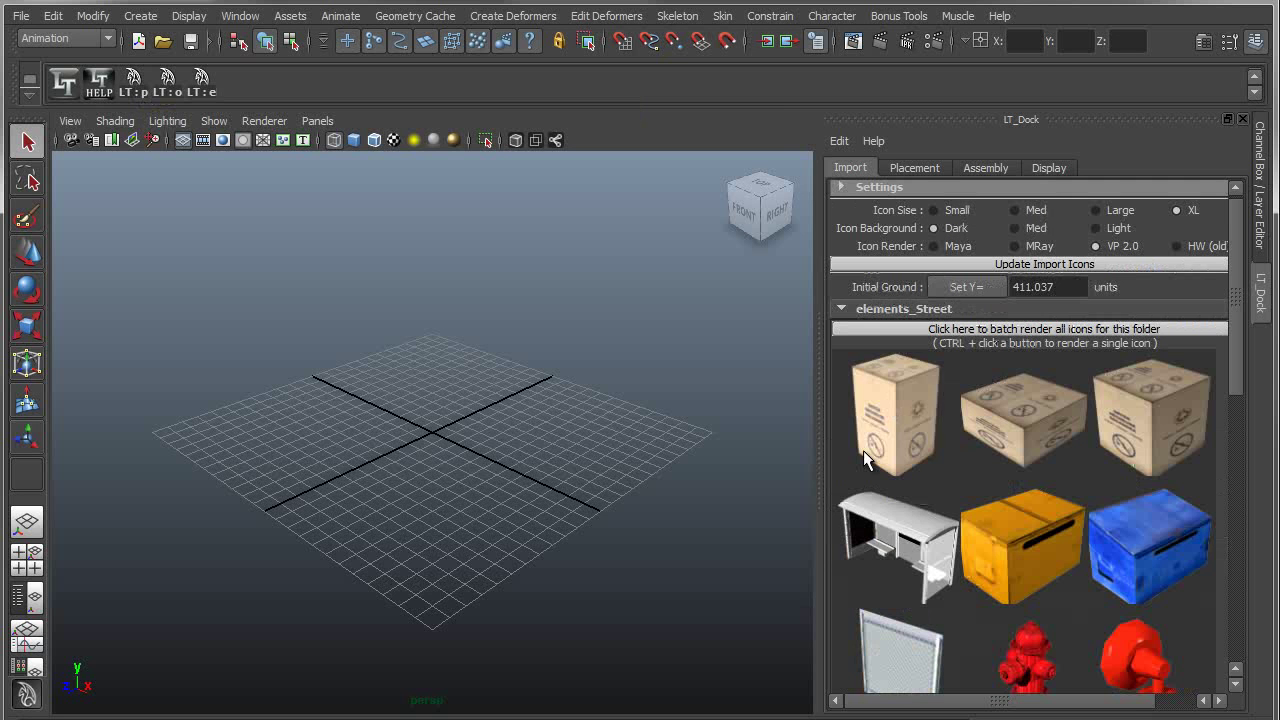
{"action": "left_click", "coordinate": [136, 87]}
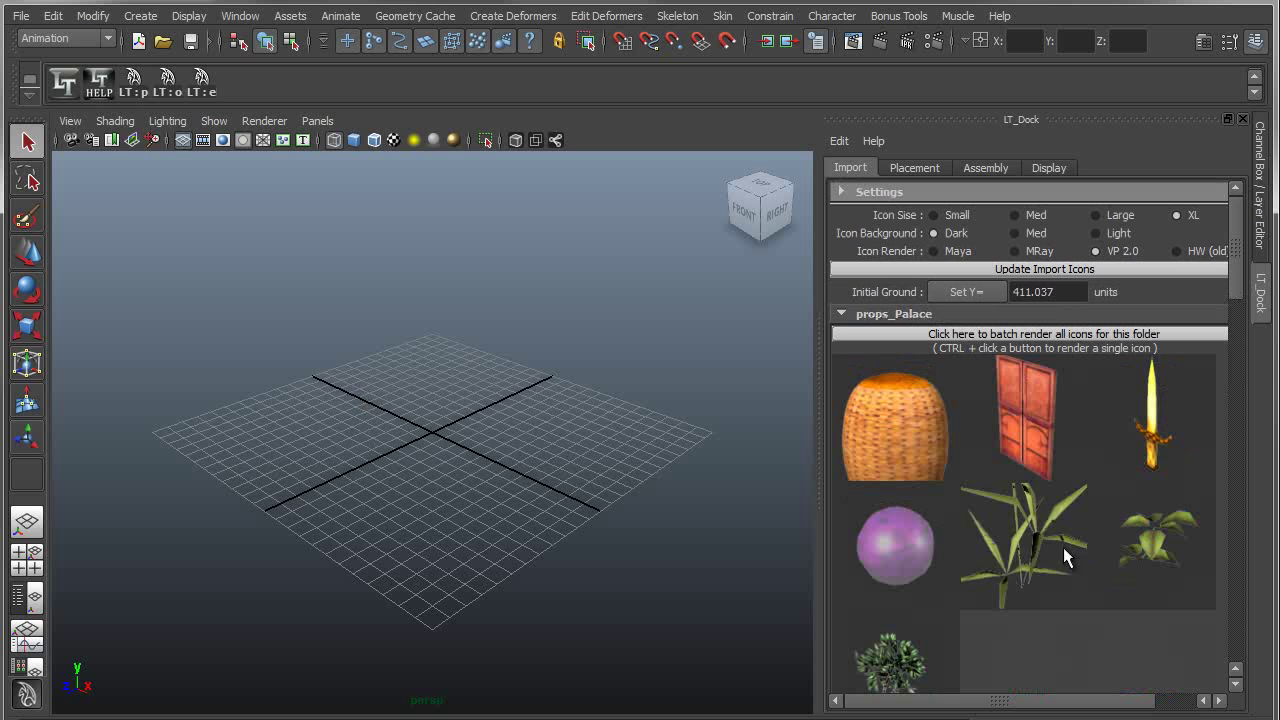
{"action": "left_click", "coordinate": [900, 428]}
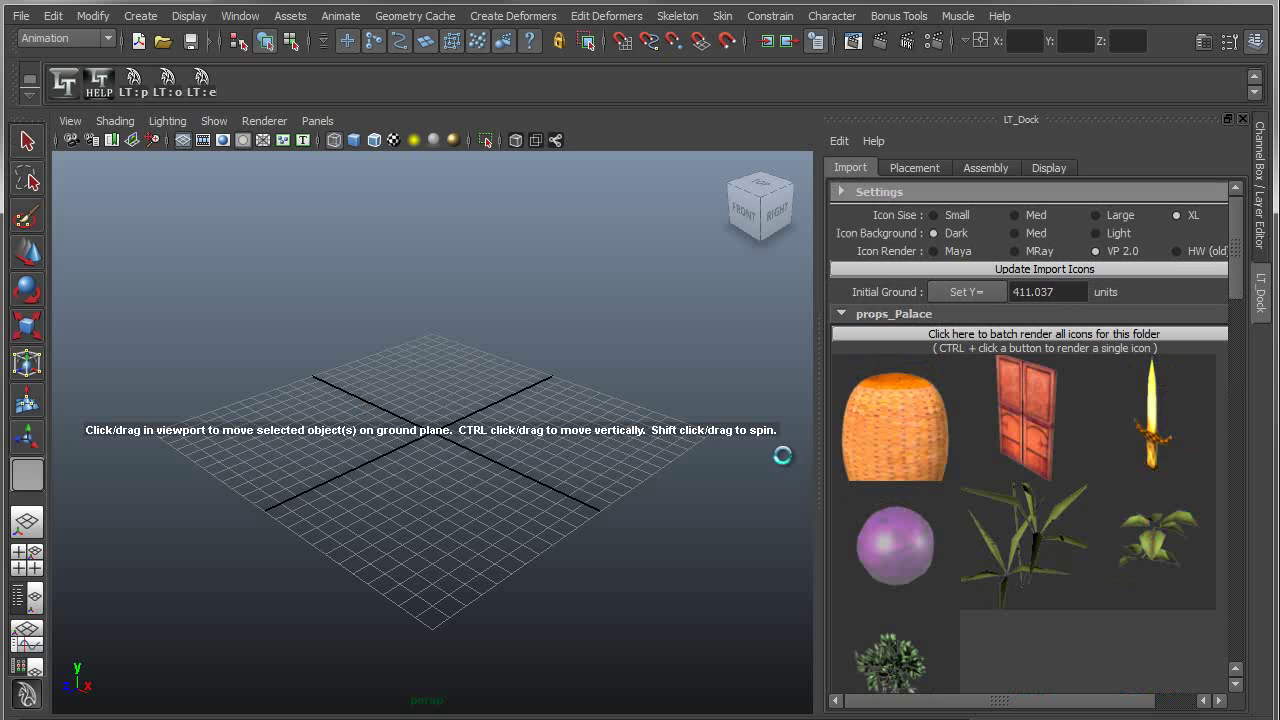
{"action": "left_click", "coordinate": [572, 398]}
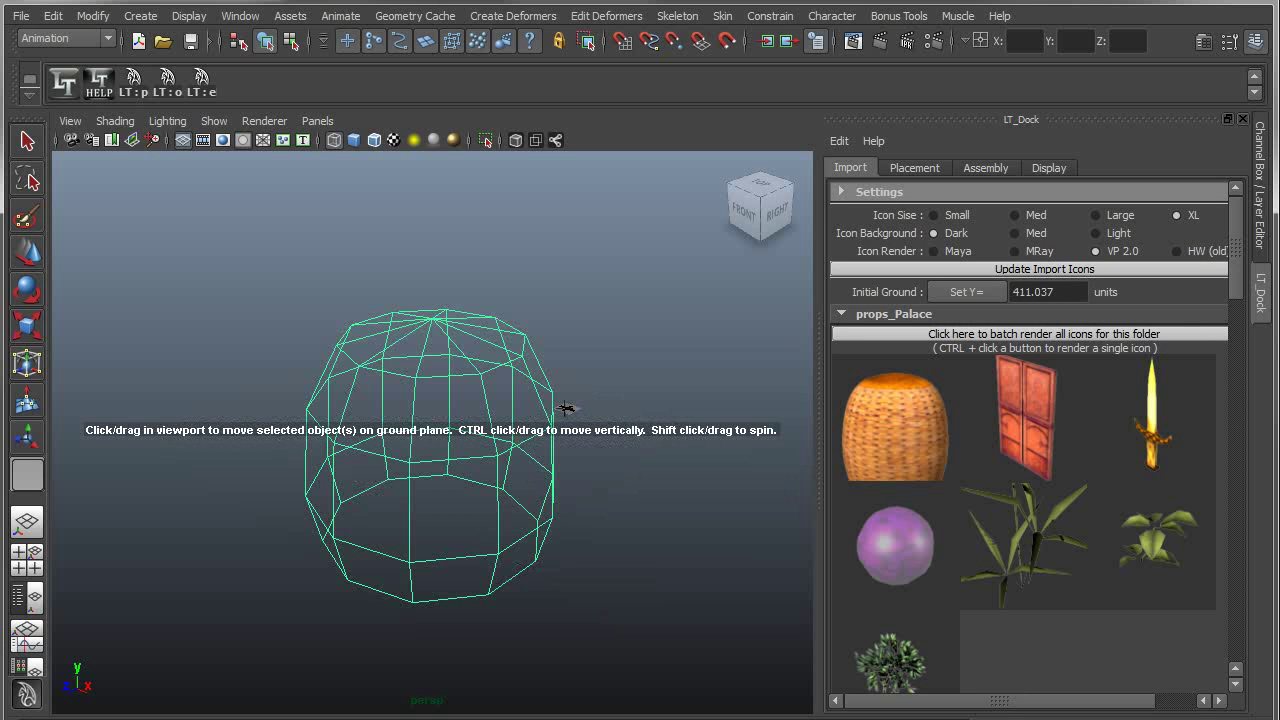
{"action": "key", "text": "5"}
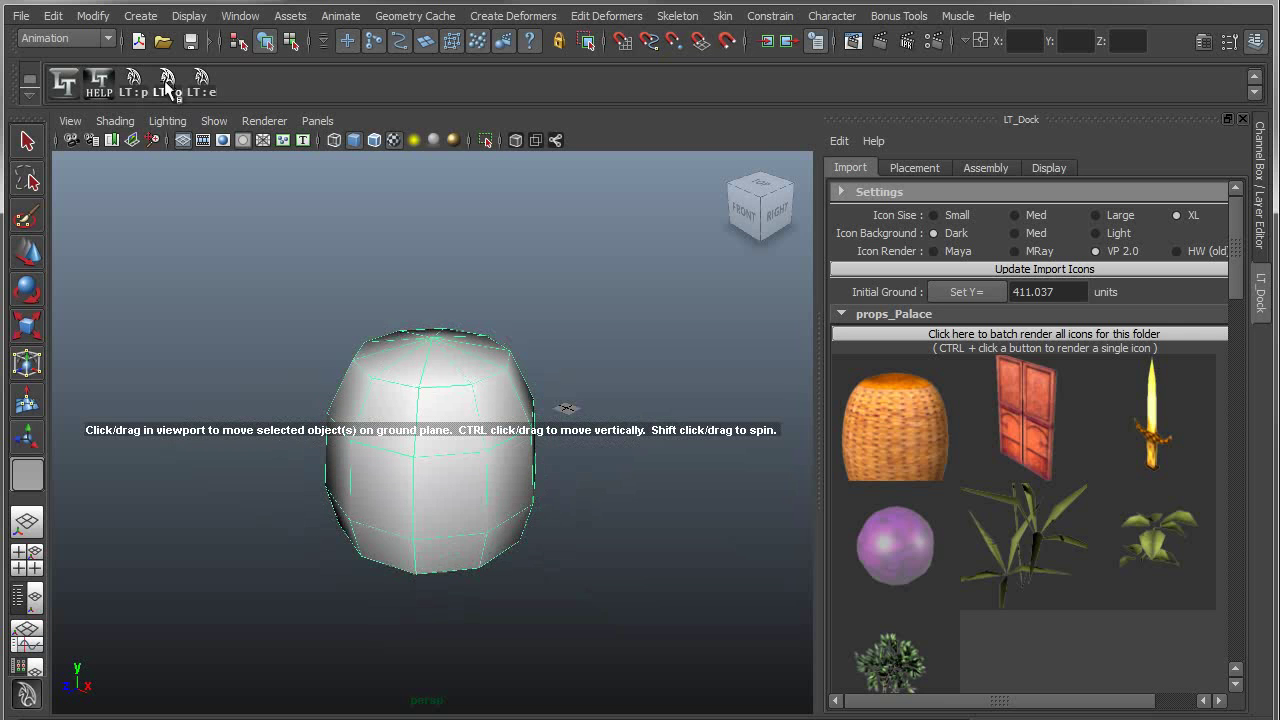
Step: Place a stone arch from objects_Lair behind the basket and an elements_Street box to its left
{"action": "left_click", "coordinate": [167, 88]}
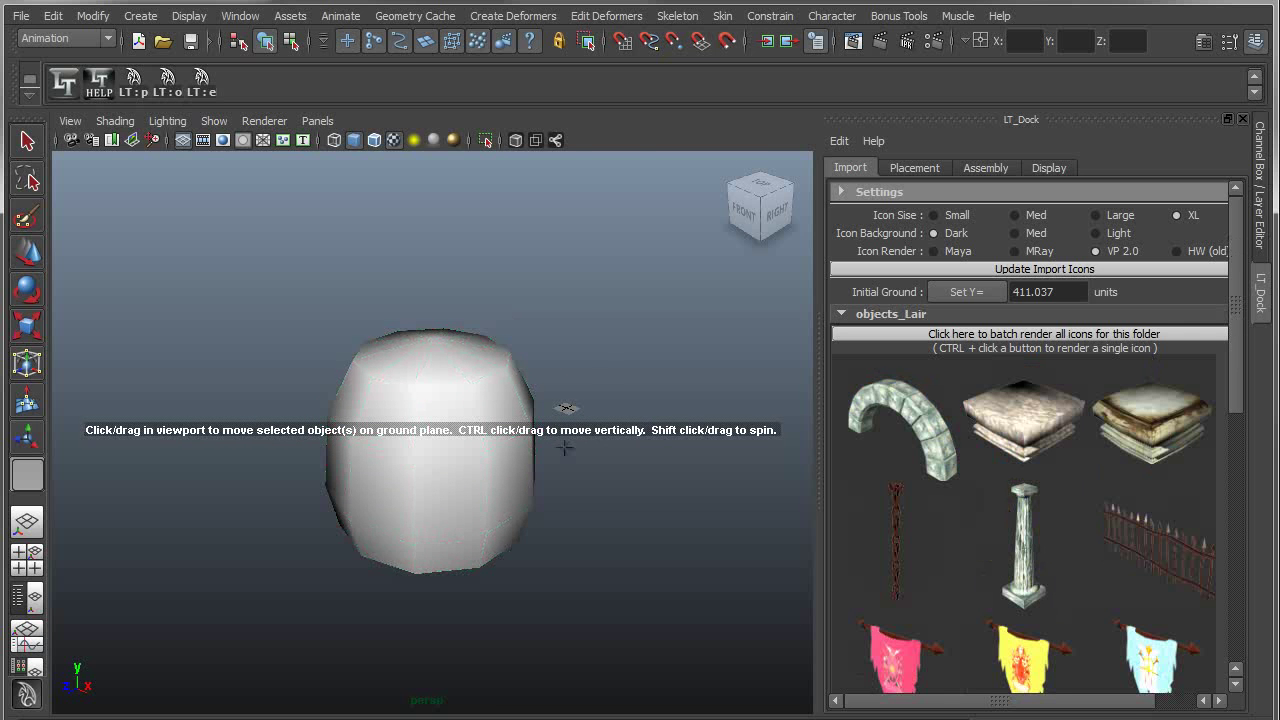
{"action": "right_click_drag", "start_coordinate": [640, 368], "coordinate": [224, 258], "text": "alt"}
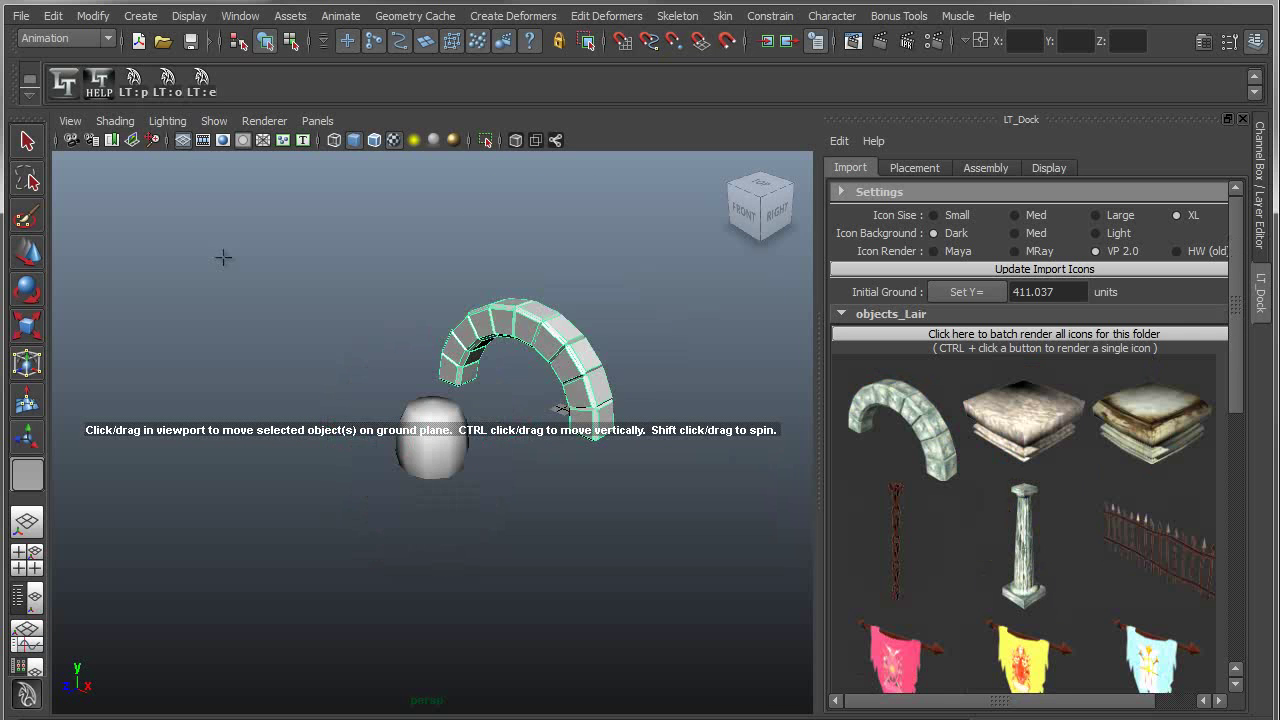
{"action": "left_click", "coordinate": [203, 88]}
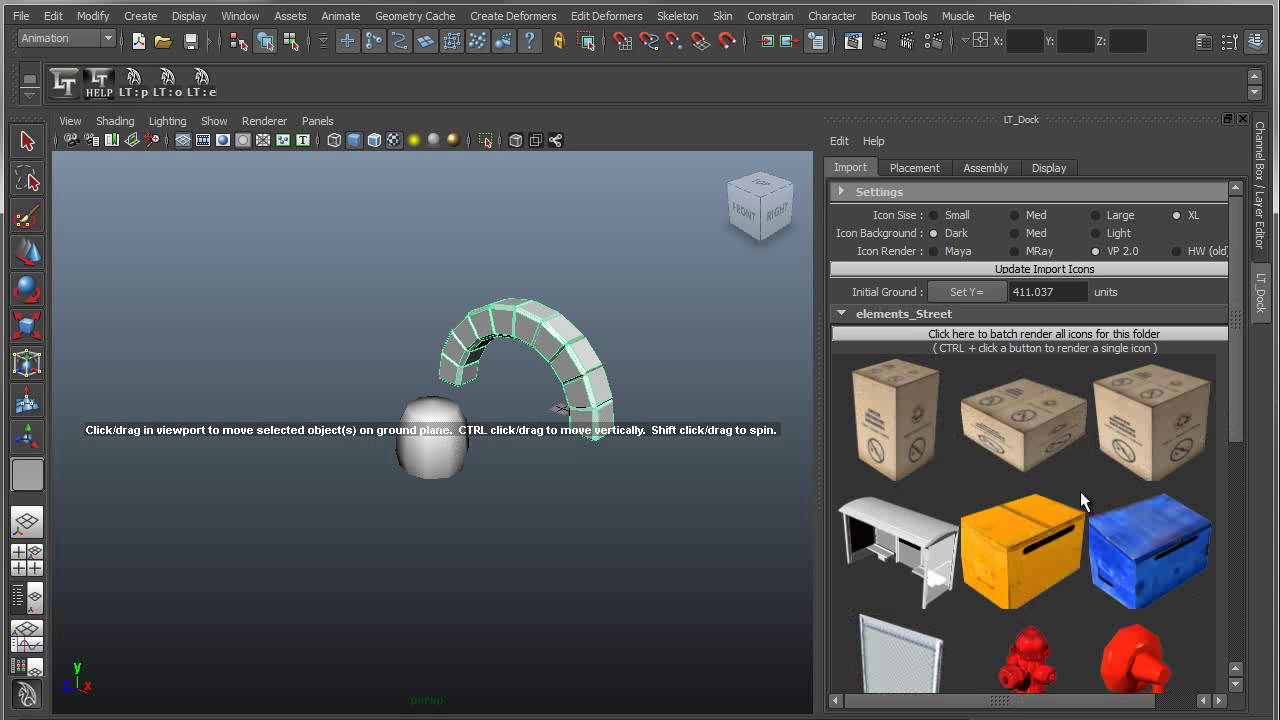
{"action": "left_click", "coordinate": [1146, 427]}
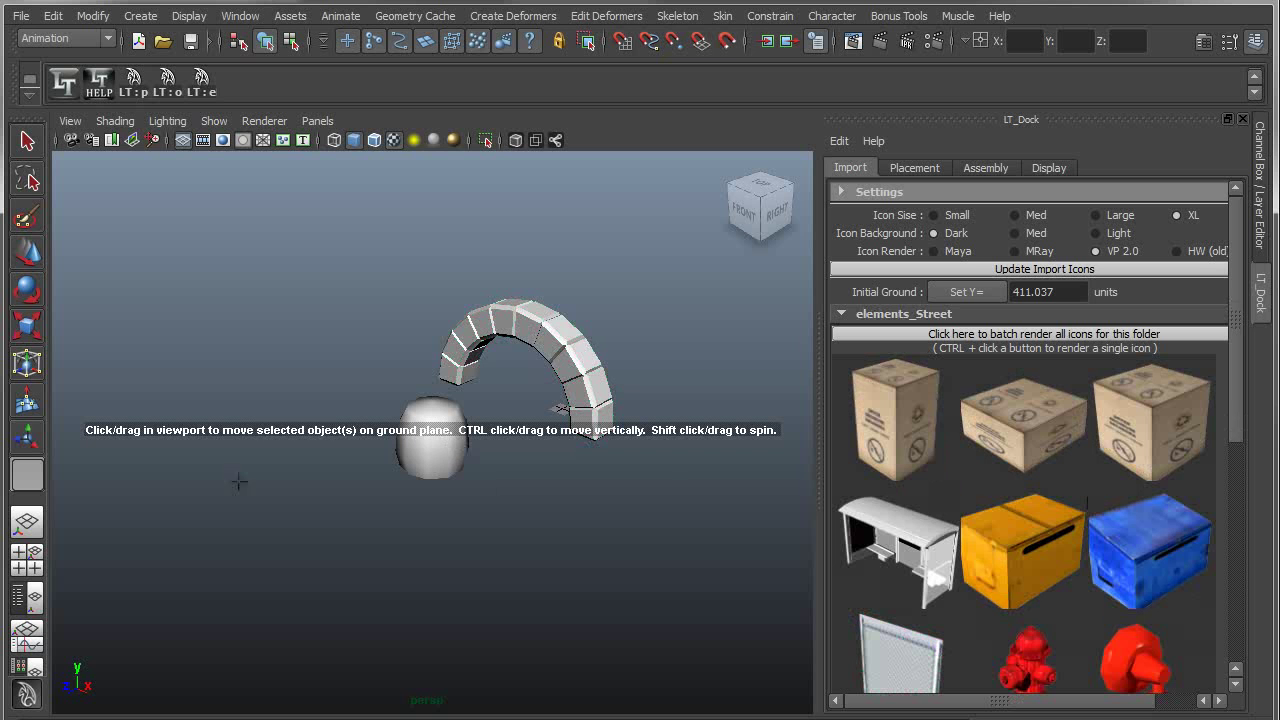
{"action": "left_click", "coordinate": [297, 470]}
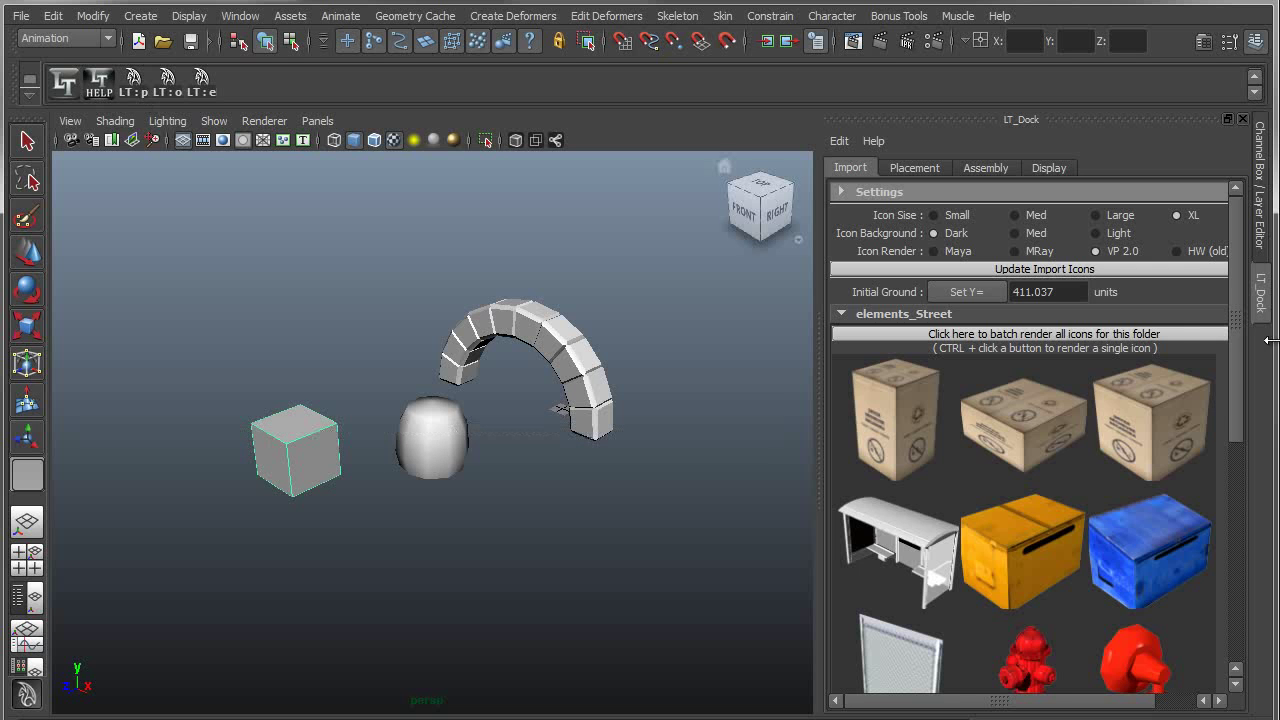
Step: Expand LT_Dock's import settings in a widened dock, select the whole search path, then narrow the dock
{"action": "left_click", "coordinate": [840, 192]}
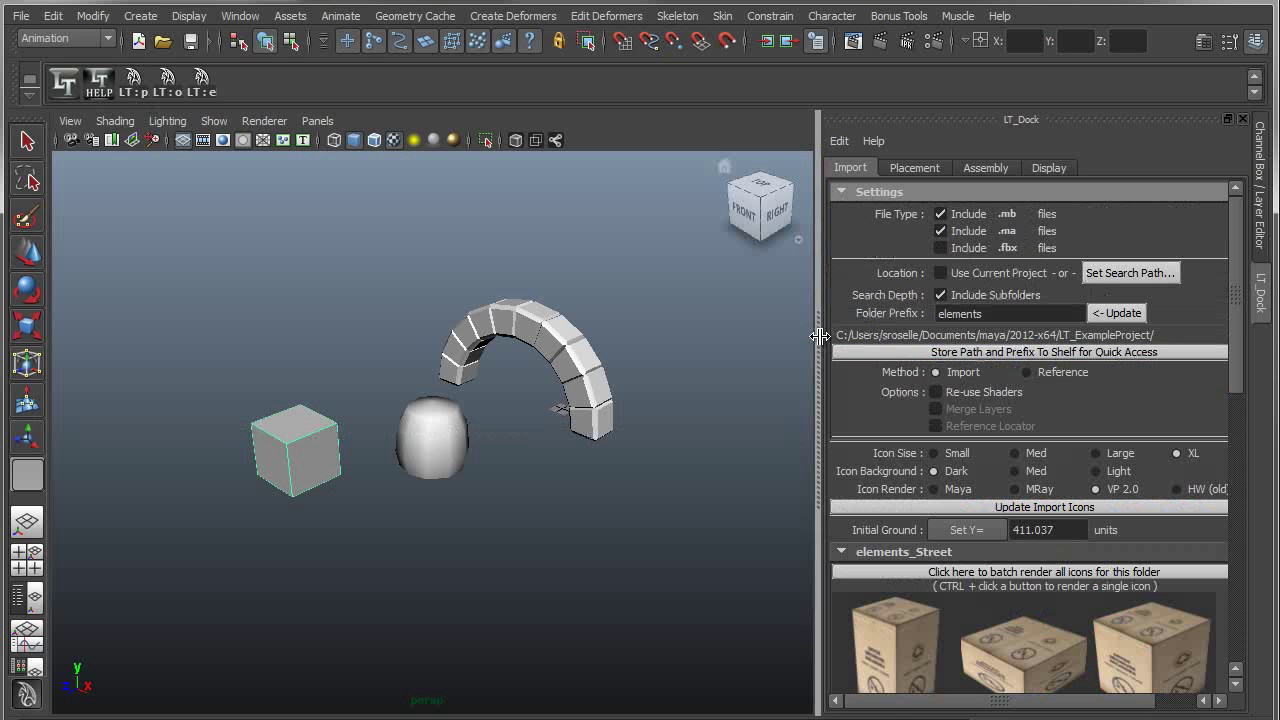
{"action": "left_click_drag", "start_coordinate": [819, 335], "coordinate": [488, 339]}
{"action": "left_click", "coordinate": [692, 334]}
{"action": "triple_click", "coordinate": [695, 337]}
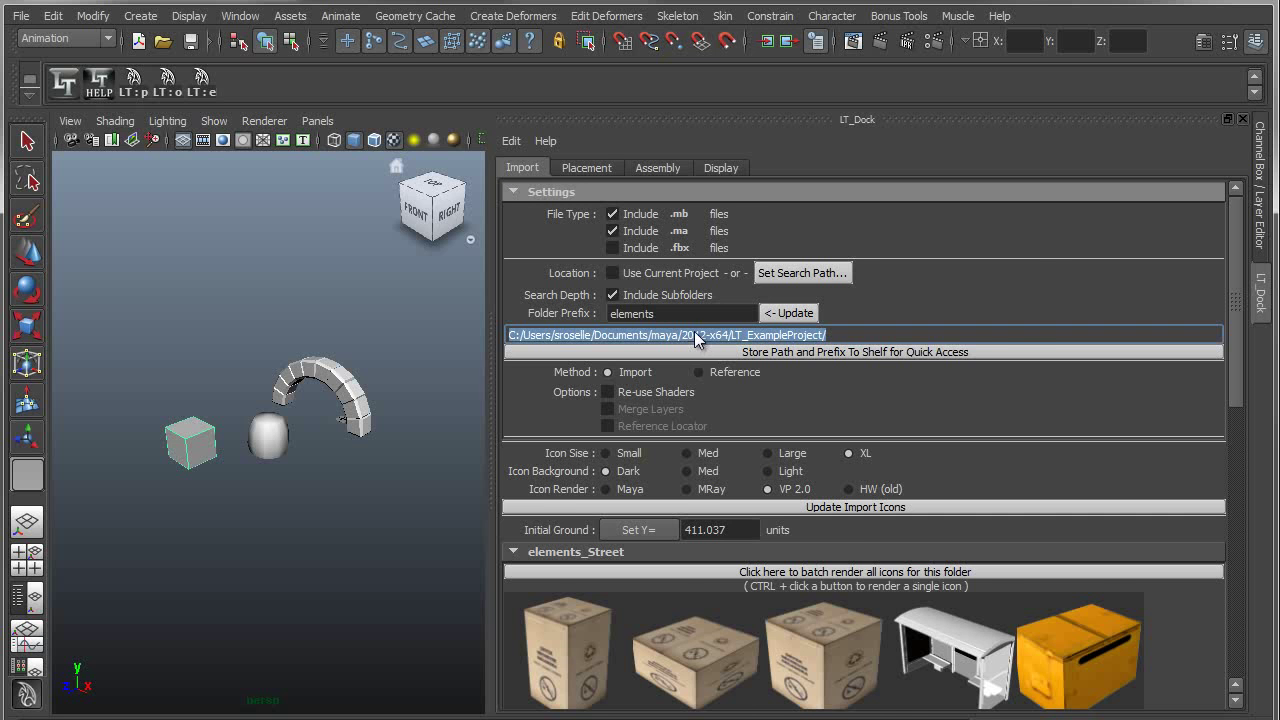
{"action": "left_click_drag", "start_coordinate": [493, 373], "coordinate": [766, 414]}
Step: Select the barrel and arch and turn on Face Normal Display from the Display tools
{"action": "left_click", "coordinate": [995, 169]}
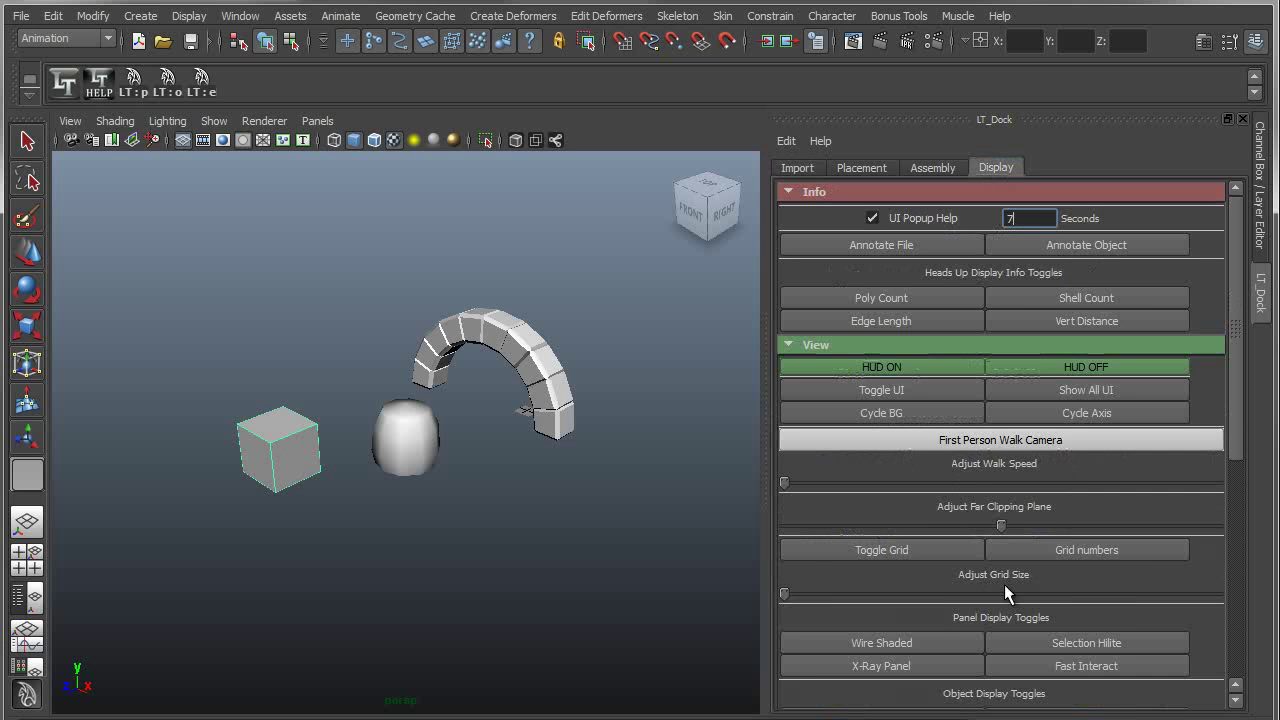
{"action": "scroll", "coordinate": [1148, 565], "scroll_direction": "down", "scroll_amount": 5}
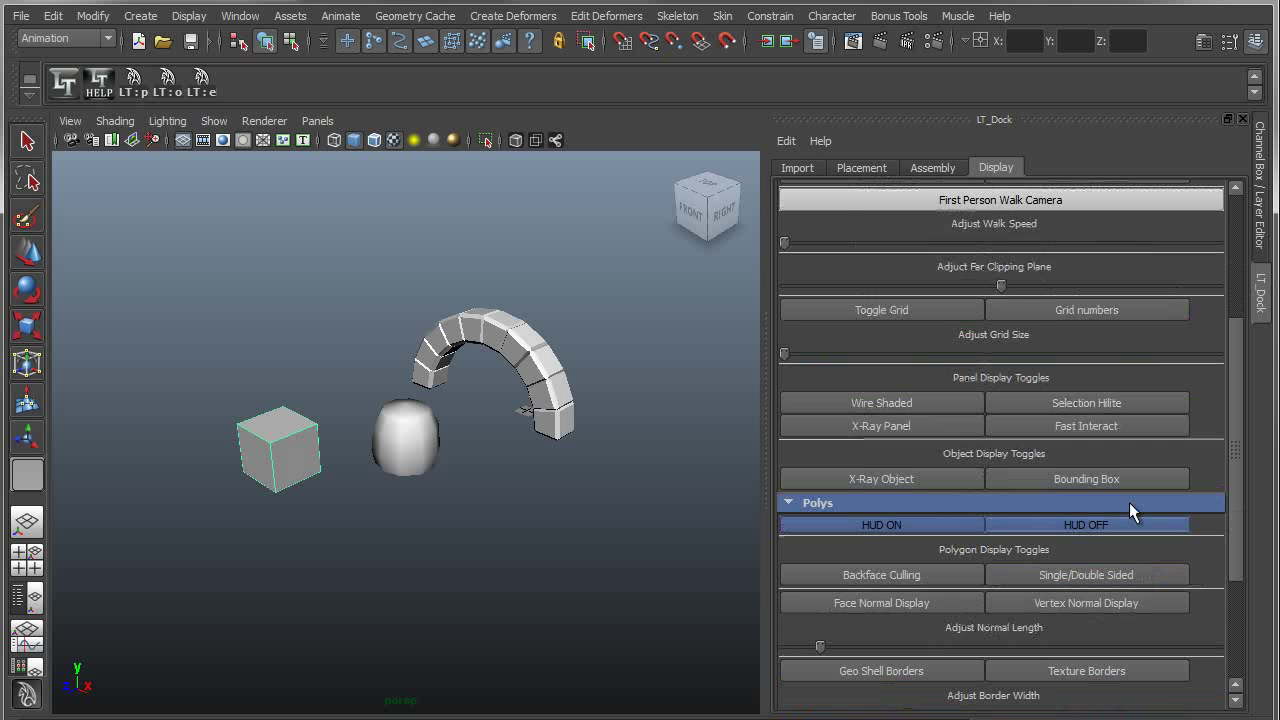
{"action": "scroll", "coordinate": [1010, 504], "scroll_direction": "down", "scroll_amount": 1}
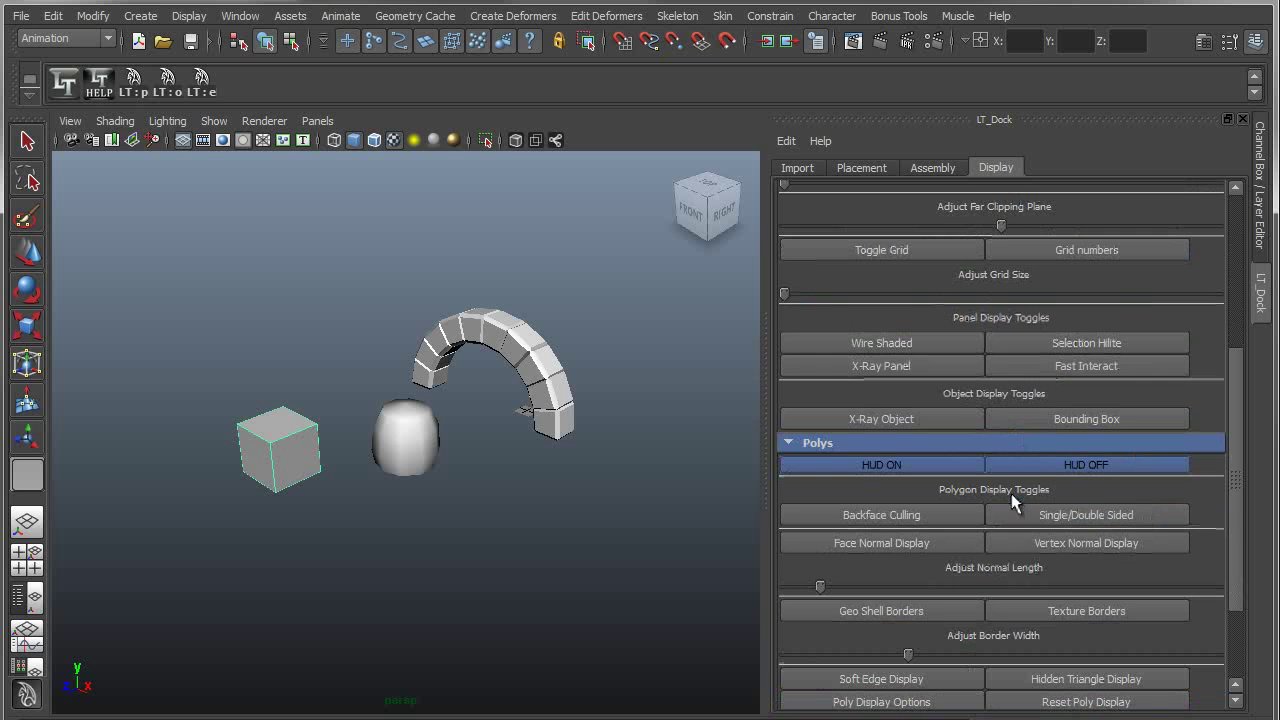
{"action": "right_click_drag", "start_coordinate": [440, 573], "coordinate": [568, 554], "text": "alt"}
{"action": "key", "text": "q"}
{"action": "left_click_drag", "start_coordinate": [330, 259], "coordinate": [520, 470], "text": "shift"}
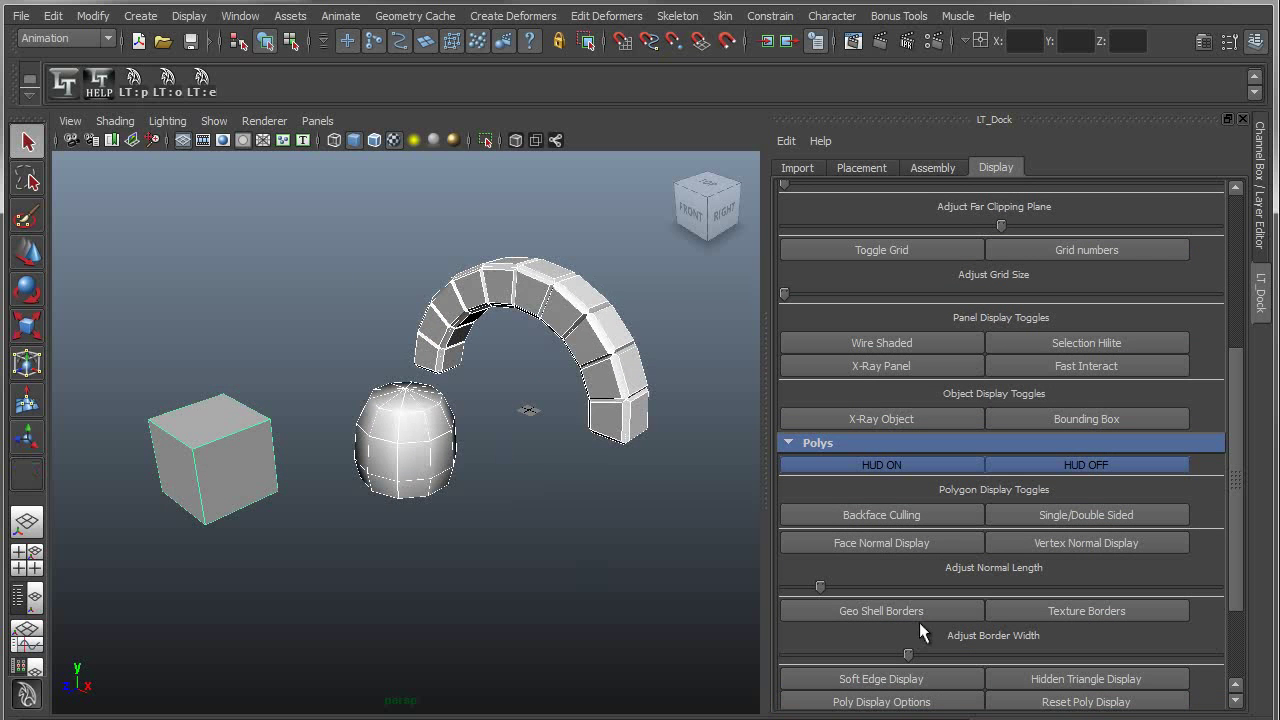
{"action": "left_click", "coordinate": [876, 545]}
Step: Try different face normal lengths, from much longer down to short ticks
{"action": "left_click_drag", "start_coordinate": [820, 587], "coordinate": [869, 587]}
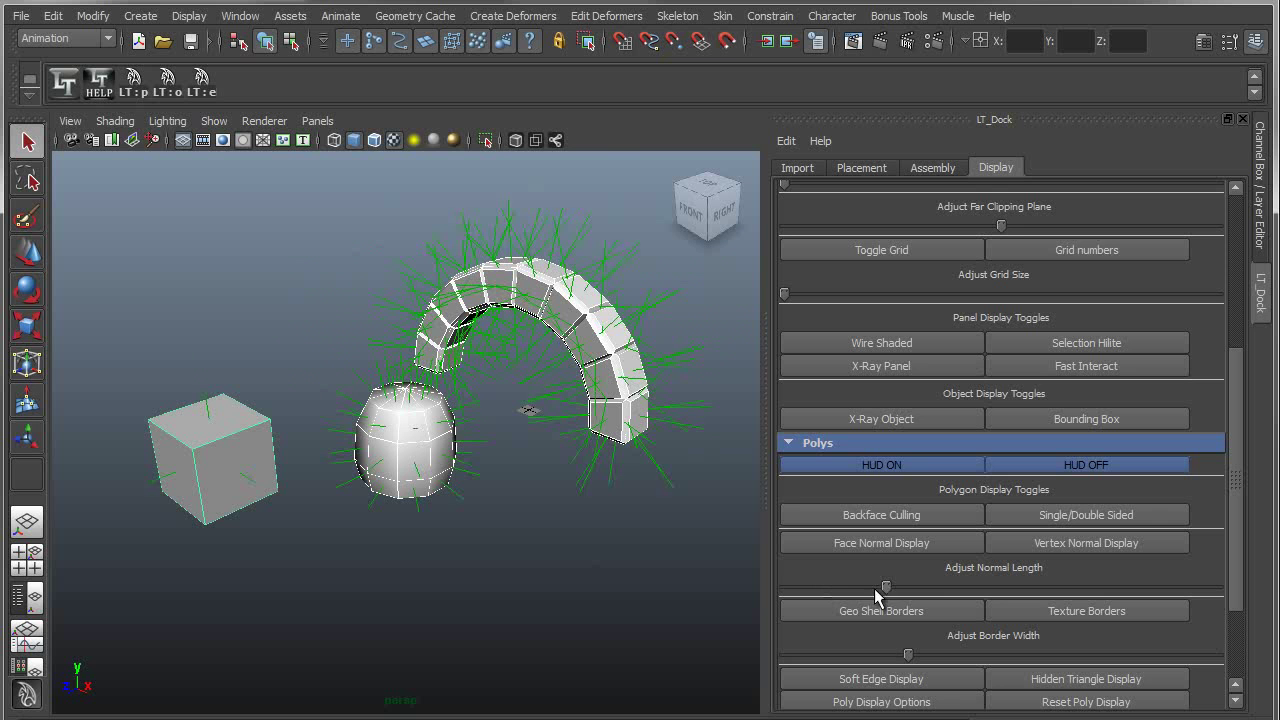
{"action": "left_click_drag", "start_coordinate": [766, 471], "coordinate": [474, 465]}
{"action": "left_click_drag", "start_coordinate": [626, 590], "coordinate": [1081, 592]}
{"action": "left_click_drag", "start_coordinate": [1217, 598], "coordinate": [590, 601]}
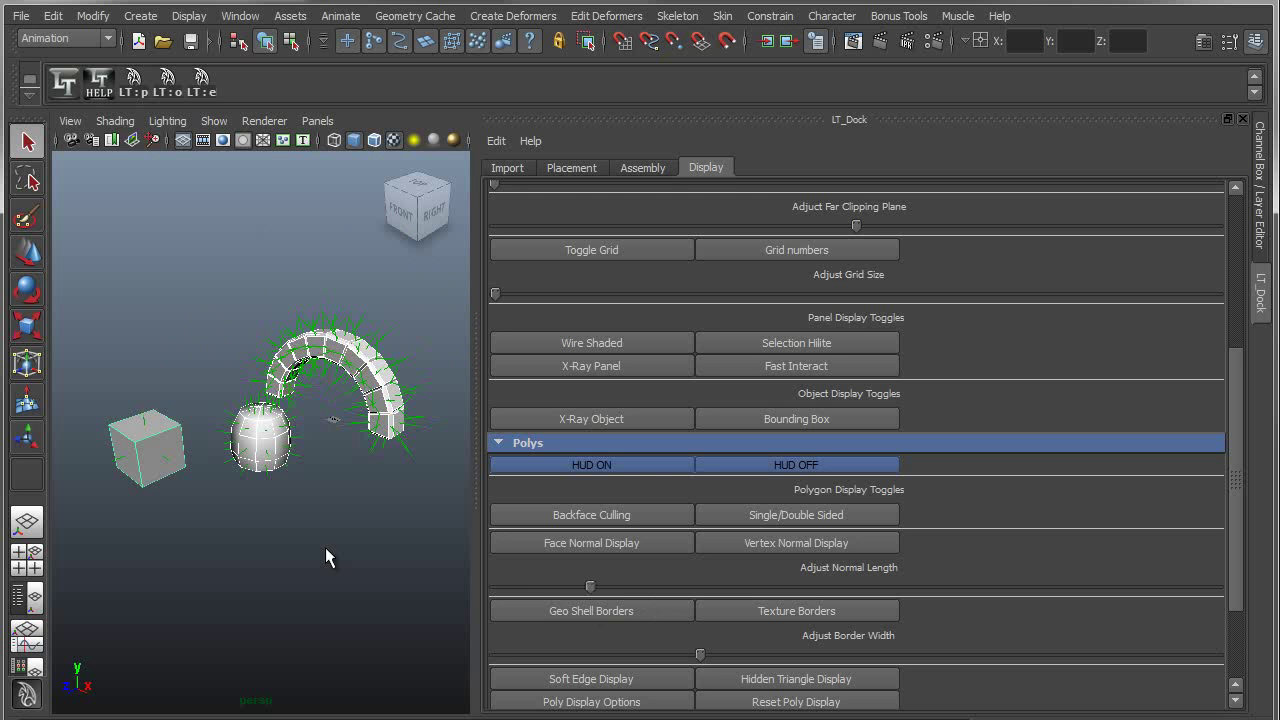
Step: Orbit over the barrel and arch, adjust the grid size, and narrow the tool dock
{"action": "left_click_drag", "start_coordinate": [320, 551], "coordinate": [357, 528], "text": "alt"}
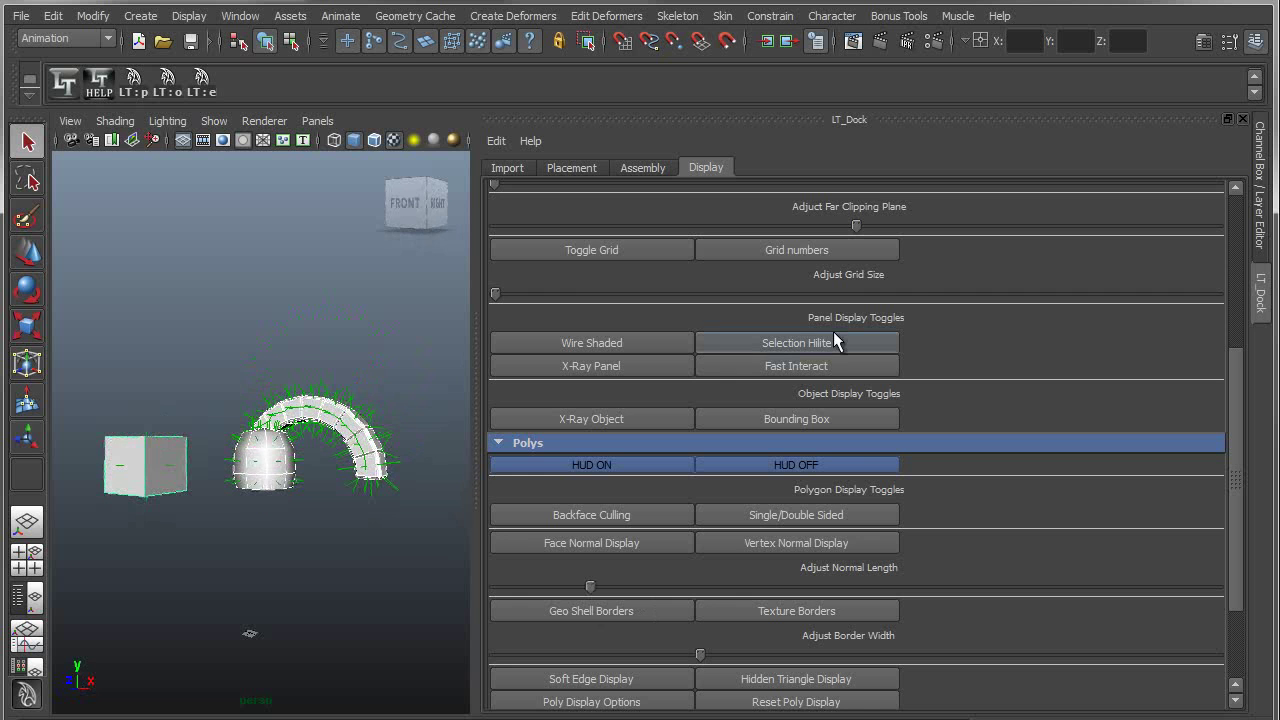
{"action": "left_click_drag", "start_coordinate": [432, 449], "coordinate": [287, 499], "text": "alt"}
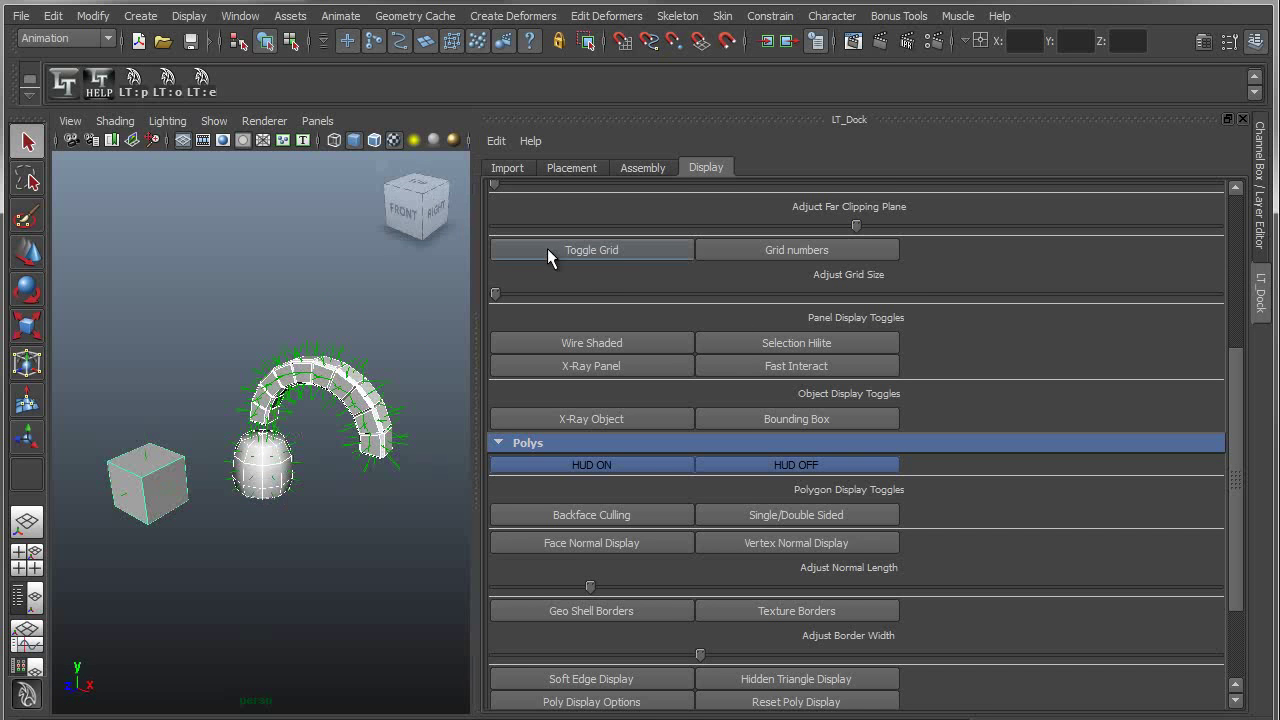
{"action": "mouse_move", "coordinate": [494, 294]}
{"action": "left_mouse_down"}
{"action": "mouse_move", "coordinate": [1214, 299]}
{"action": "mouse_move", "coordinate": [497, 296]}
{"action": "left_mouse_up"}
{"action": "right_click_drag", "start_coordinate": [251, 482], "coordinate": [378, 457], "text": "alt"}
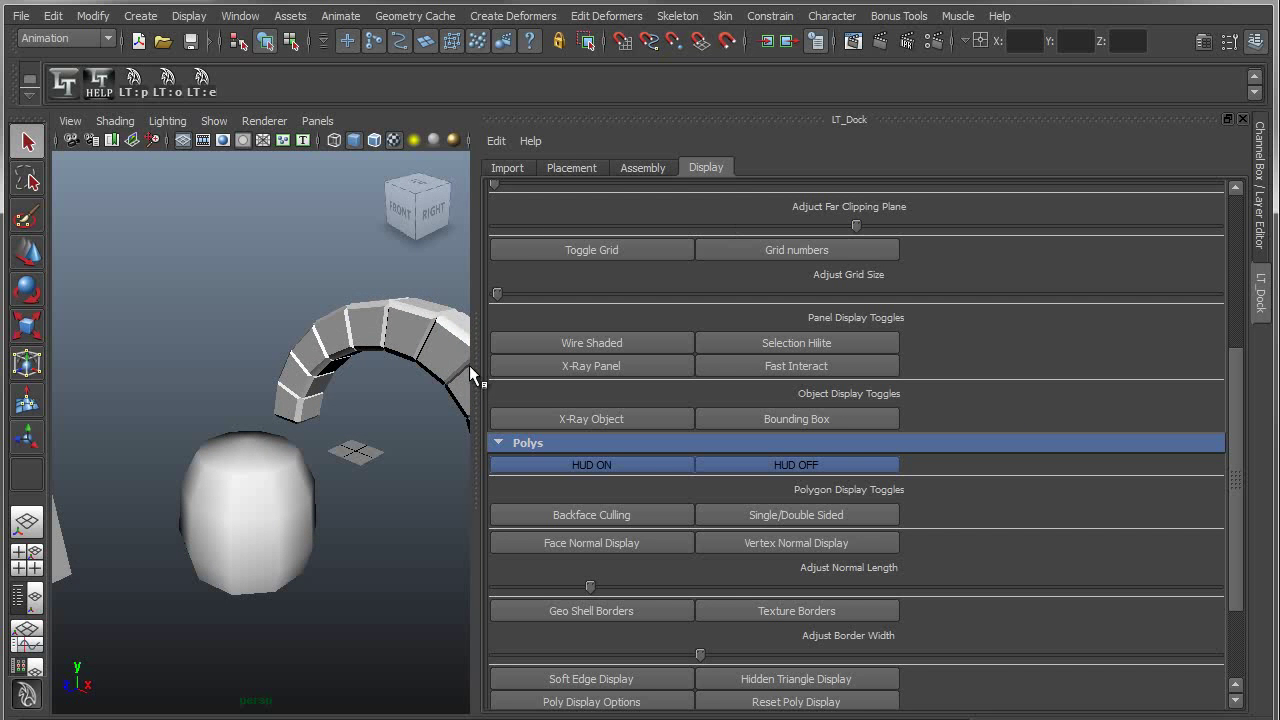
{"action": "left_click_drag", "start_coordinate": [477, 388], "coordinate": [757, 392]}
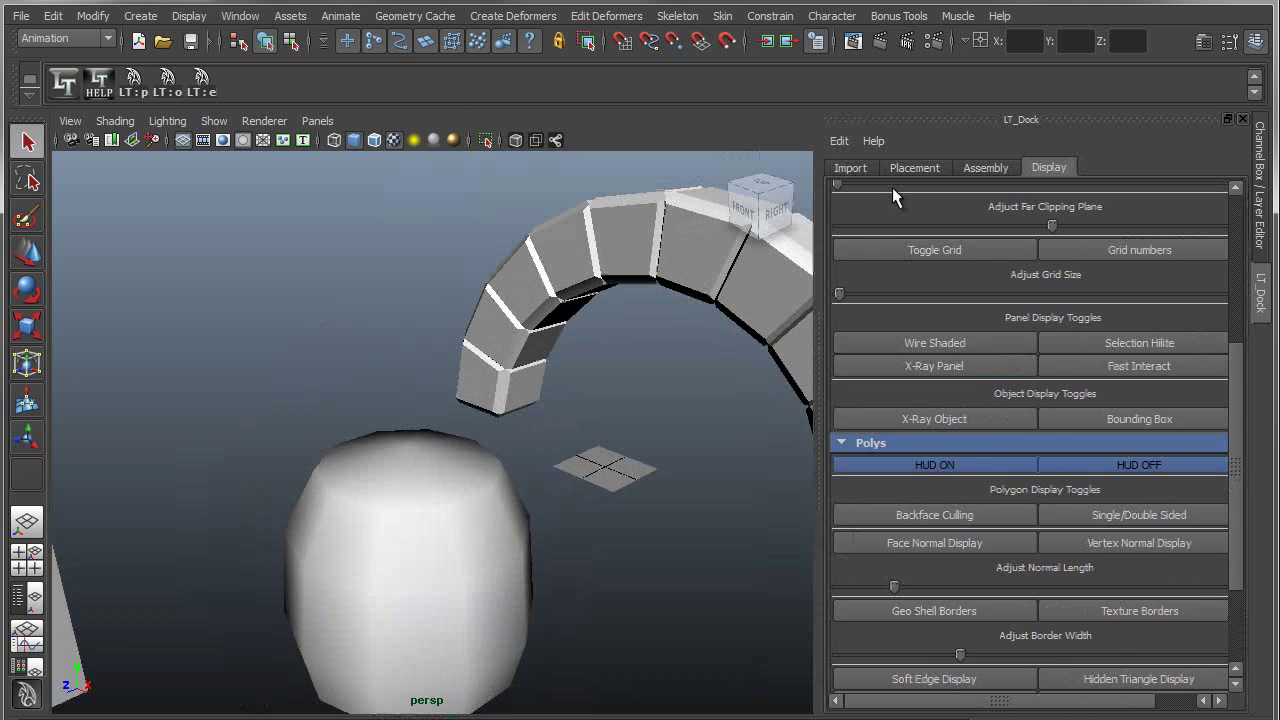
Step: Read the Help on LayoutTools2012 page in Firefox, close it, and reopen LT_Dock's Help menu
{"action": "left_click", "coordinate": [850, 168]}
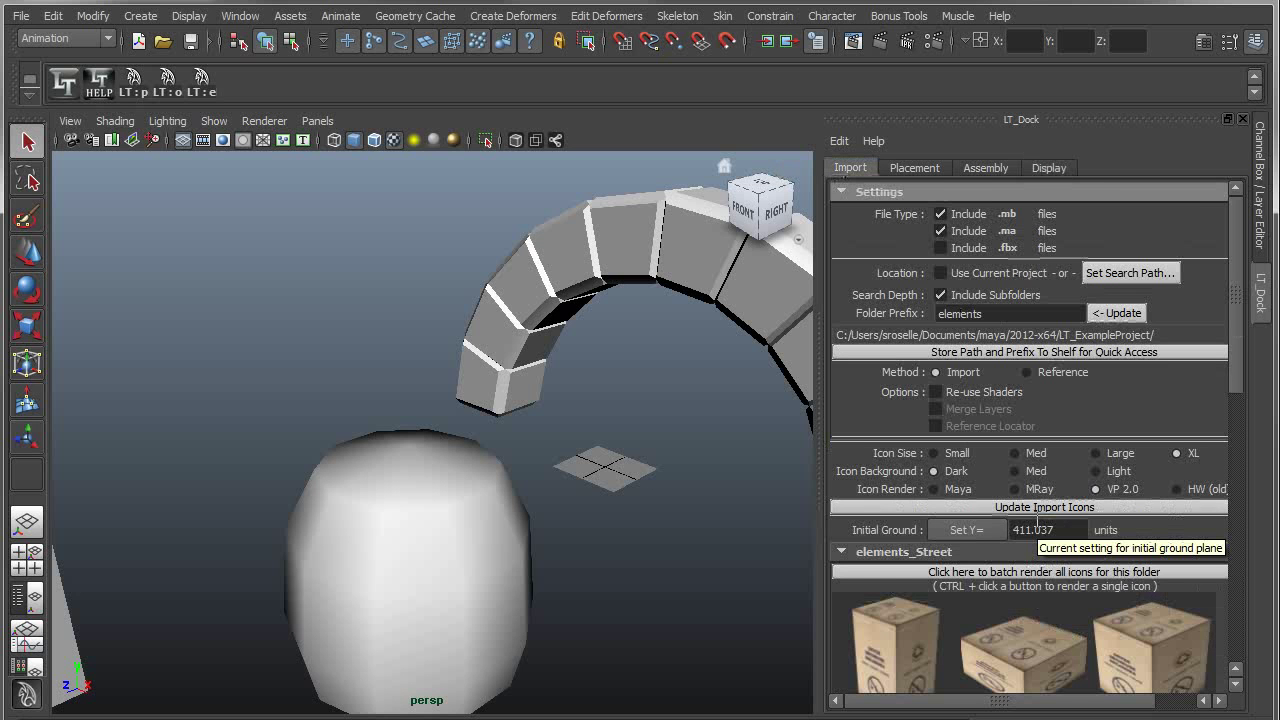
{"action": "left_click", "coordinate": [873, 141]}
{"action": "left_click", "coordinate": [905, 160]}
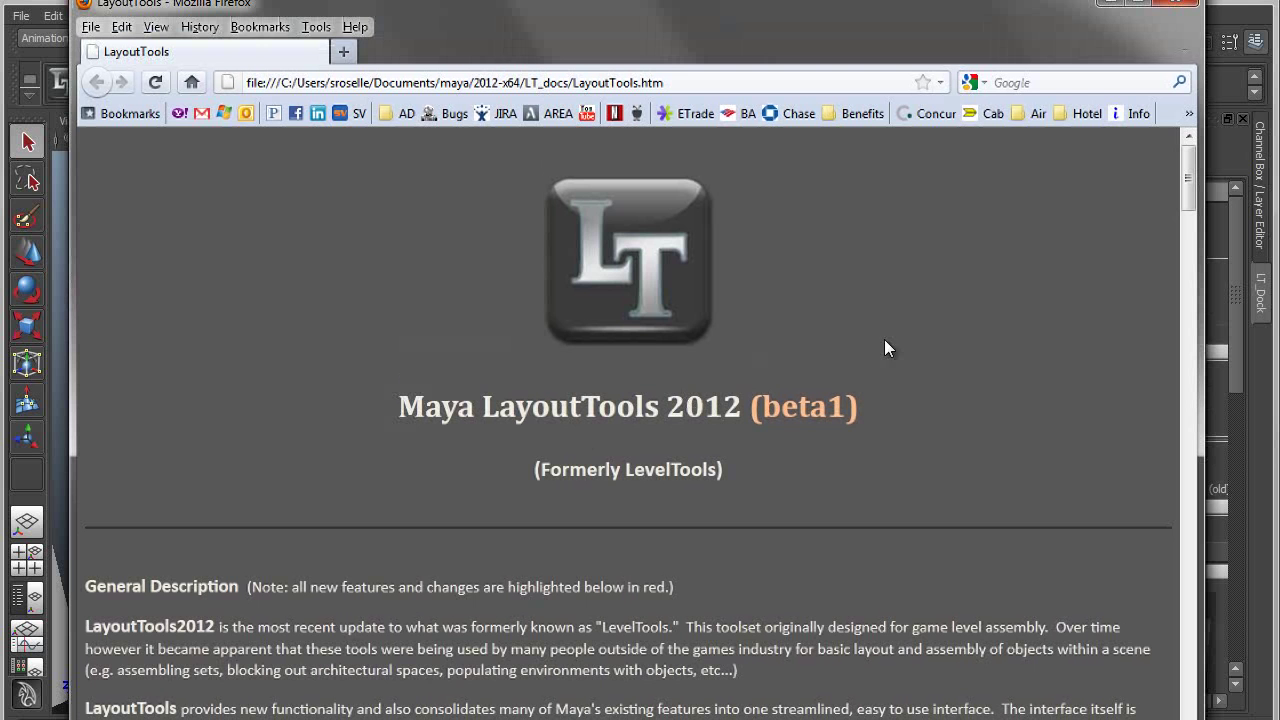
{"action": "scroll", "coordinate": [787, 397], "scroll_direction": "down", "scroll_amount": 10}
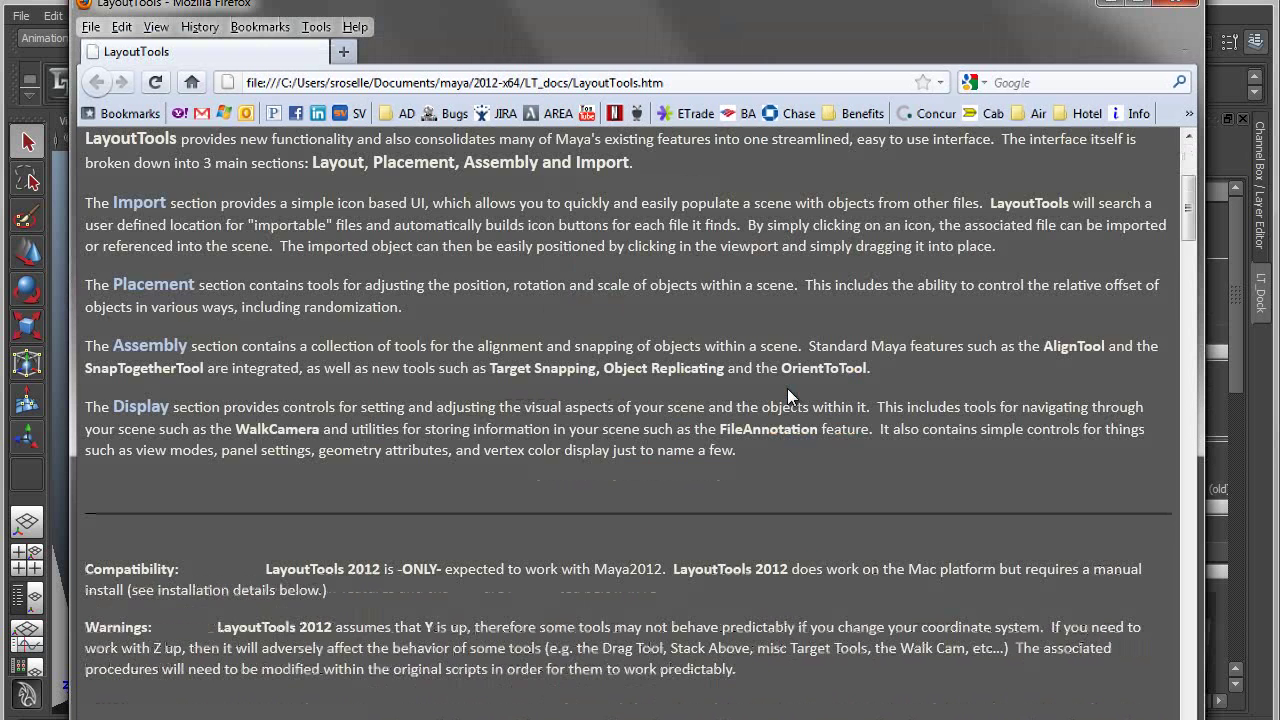
{"action": "scroll", "coordinate": [787, 397], "scroll_direction": "down", "scroll_amount": 6}
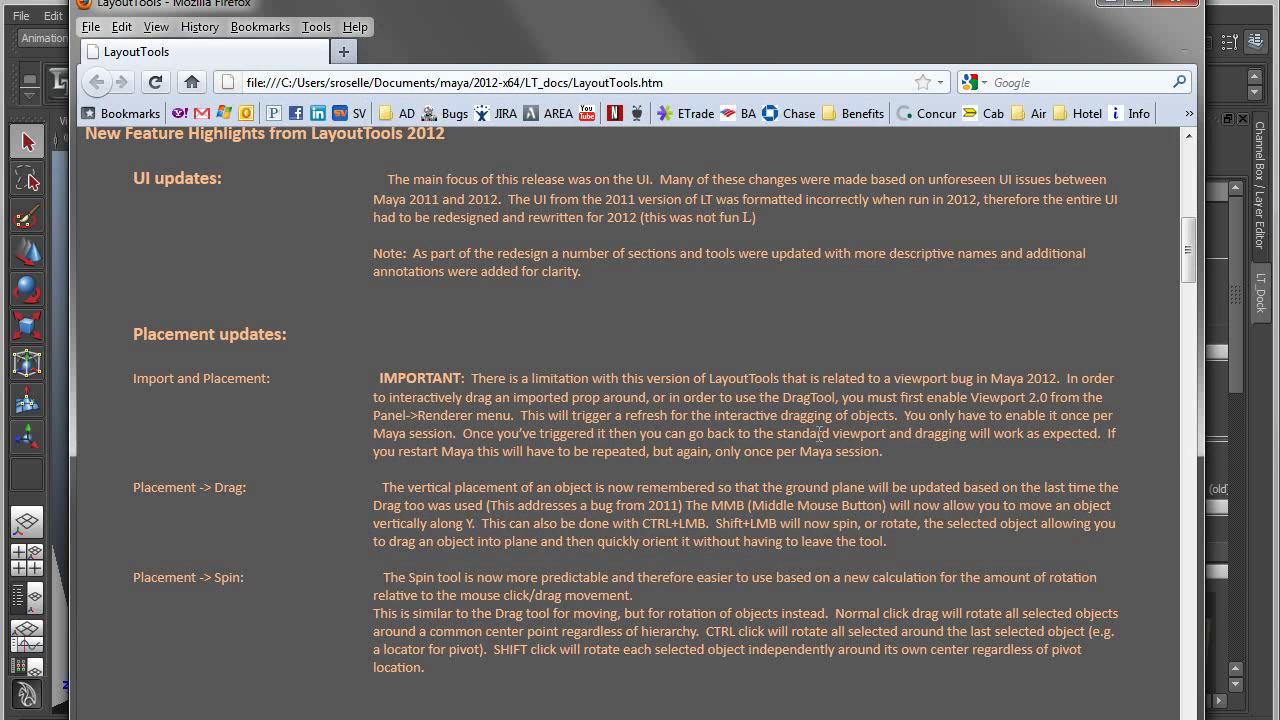
{"action": "scroll", "coordinate": [670, 466], "scroll_direction": "down", "scroll_amount": 6}
{"action": "left_click", "coordinate": [1184, 3]}
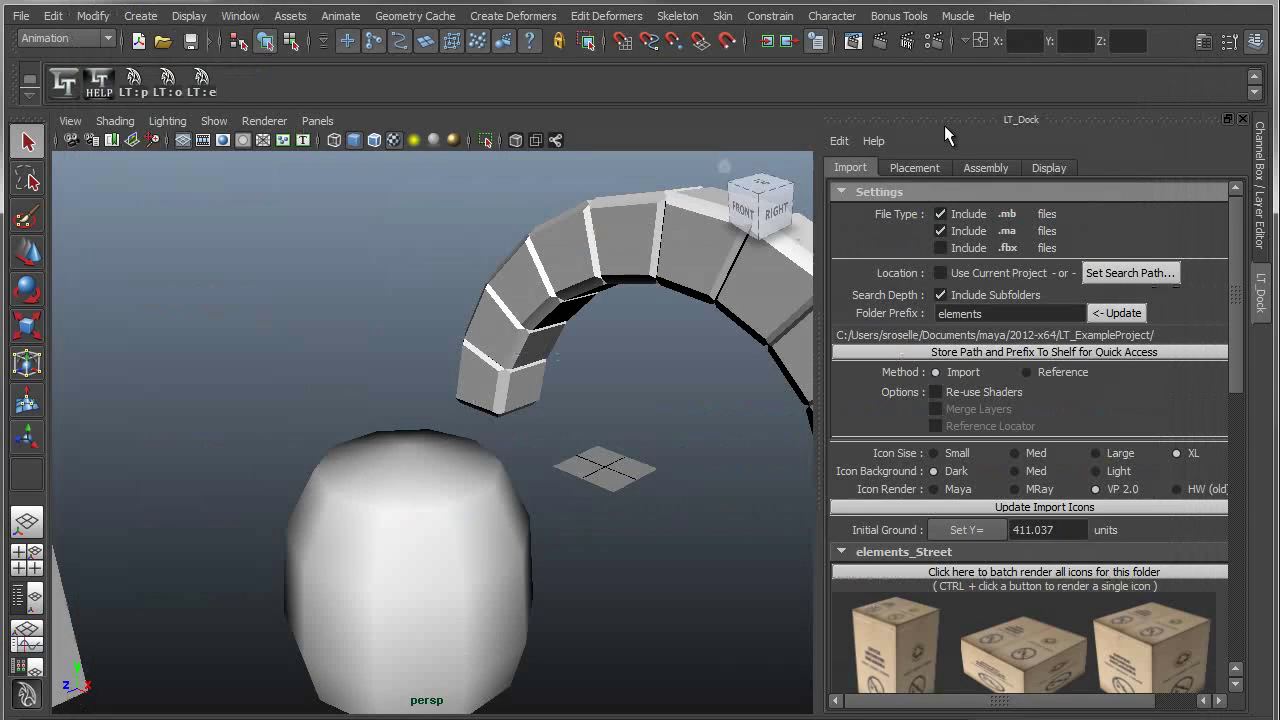
{"action": "left_click", "coordinate": [874, 141]}
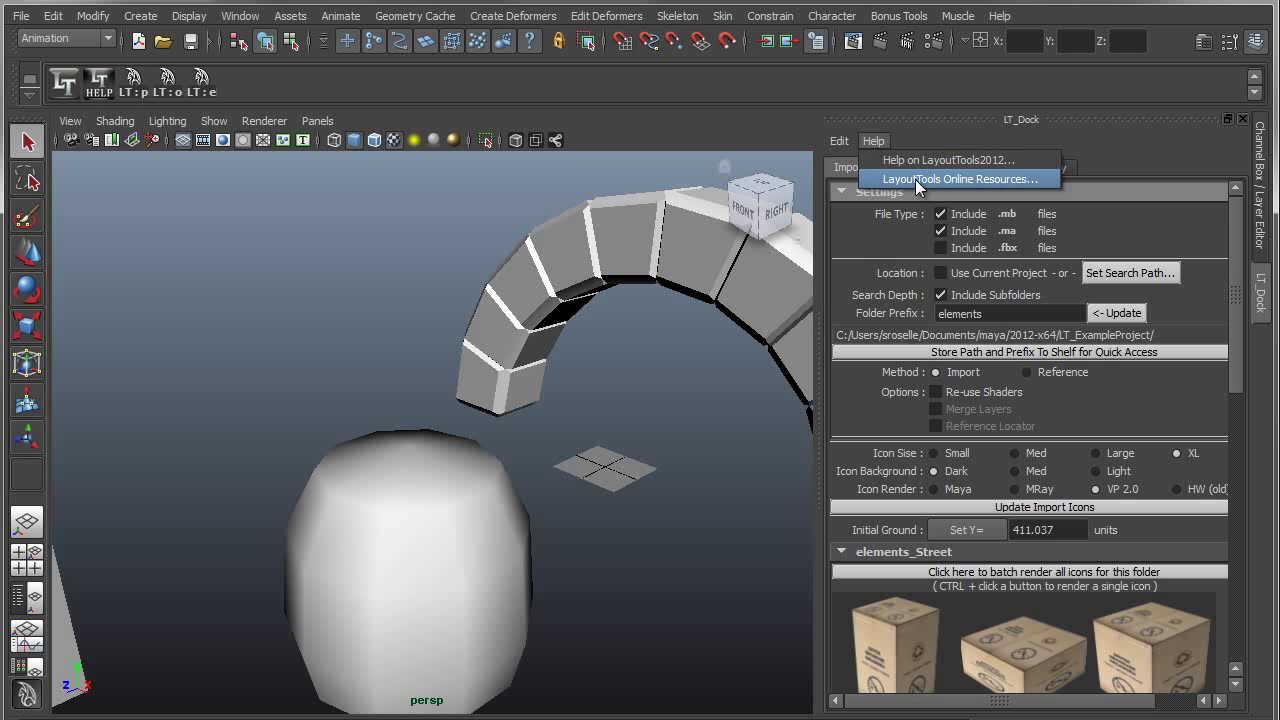
Step: Choose LayoutTools Online Resources from LT_Dock's Help menu to load the AREA resource page
{"action": "left_click", "coordinate": [918, 178]}
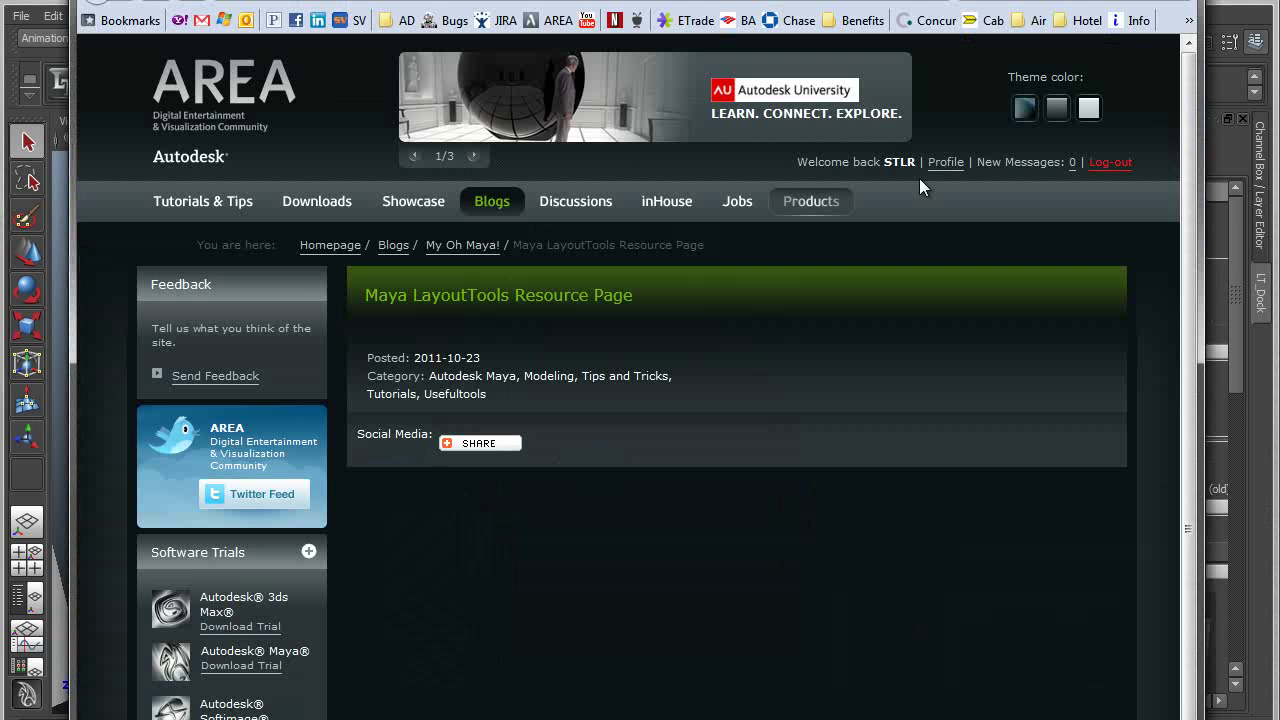